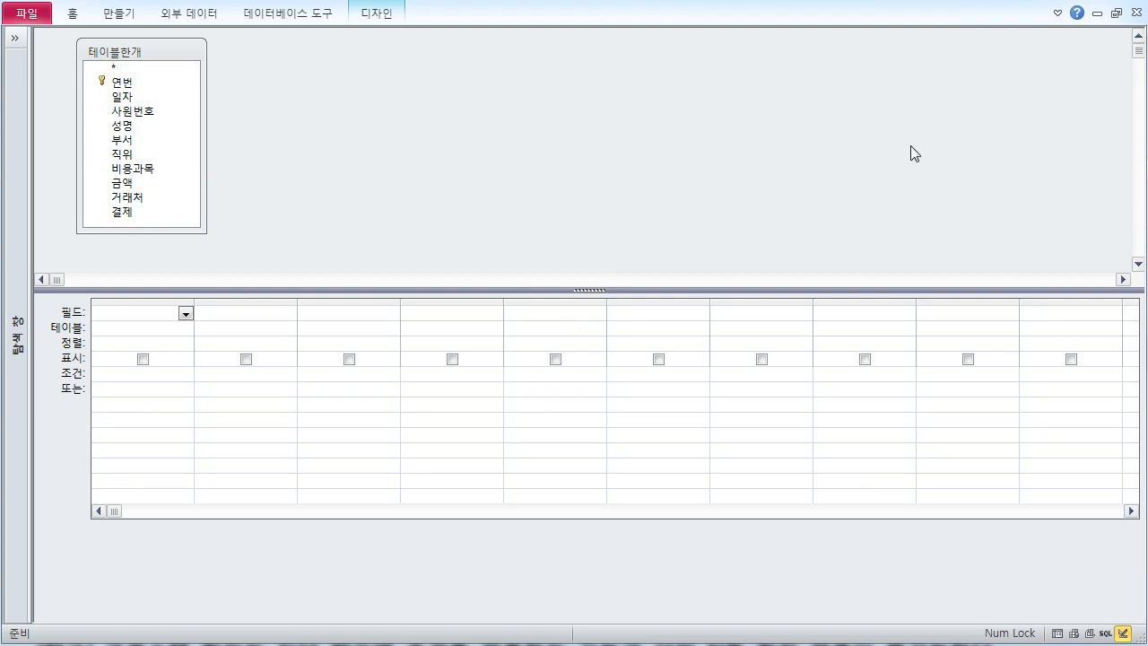
- Close the open query design without saving its changes
click(1136, 13)
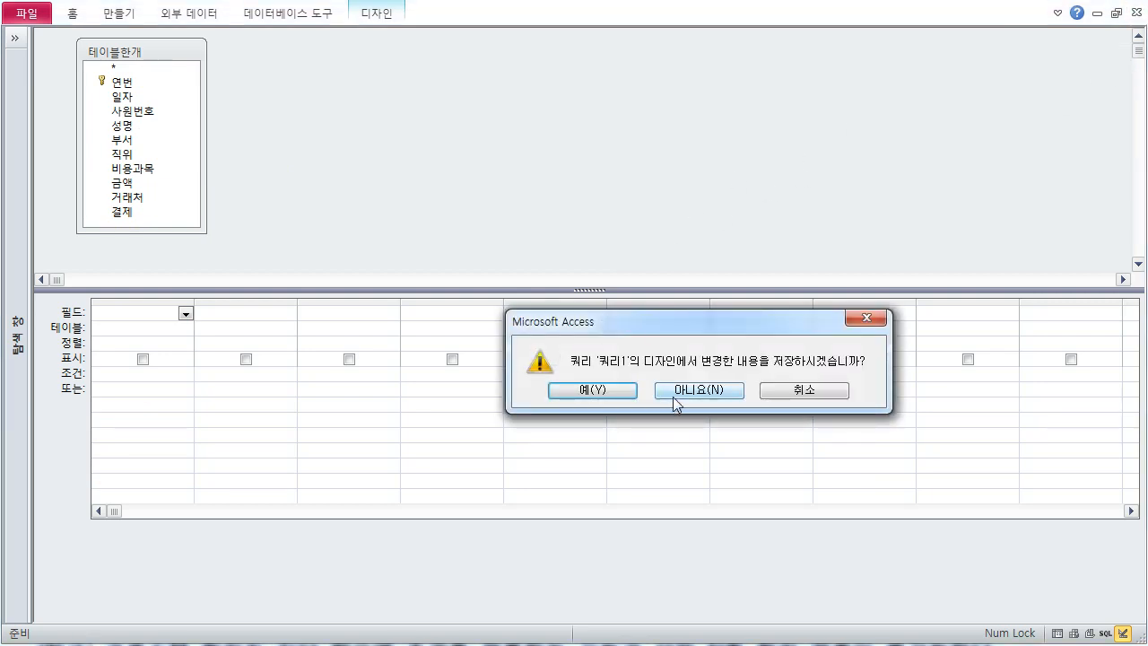
click(673, 394)
click(15, 37)
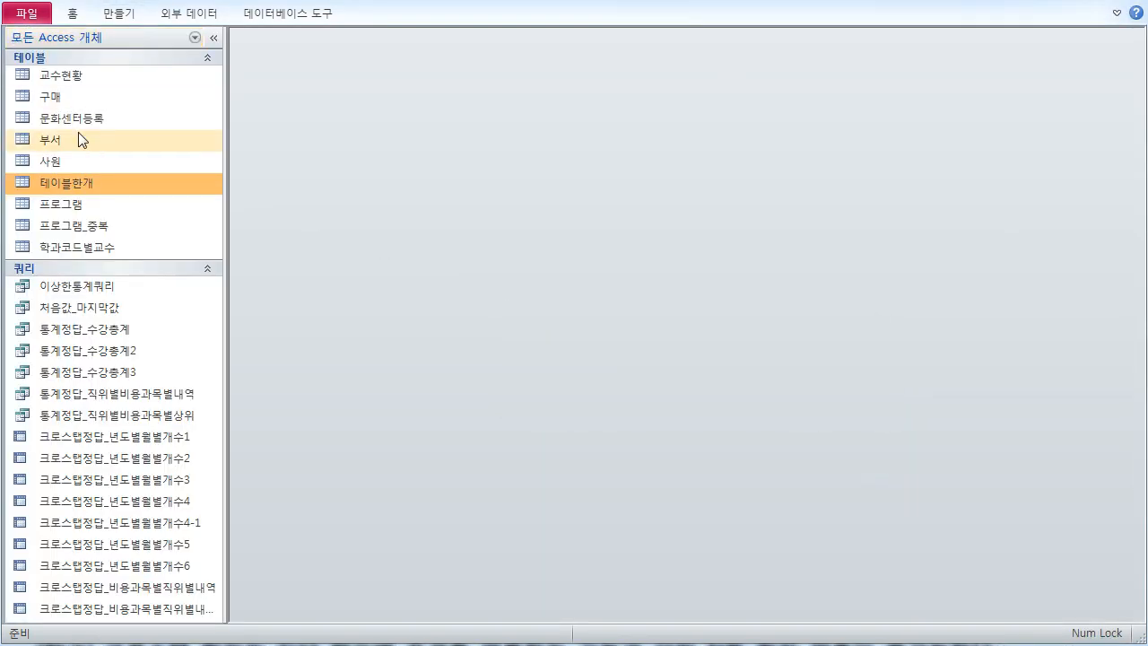
click(214, 37)
- Create a new query in Design view based on the 테이블한개 table and enlarge its field list to show every field
click(131, 14)
click(275, 75)
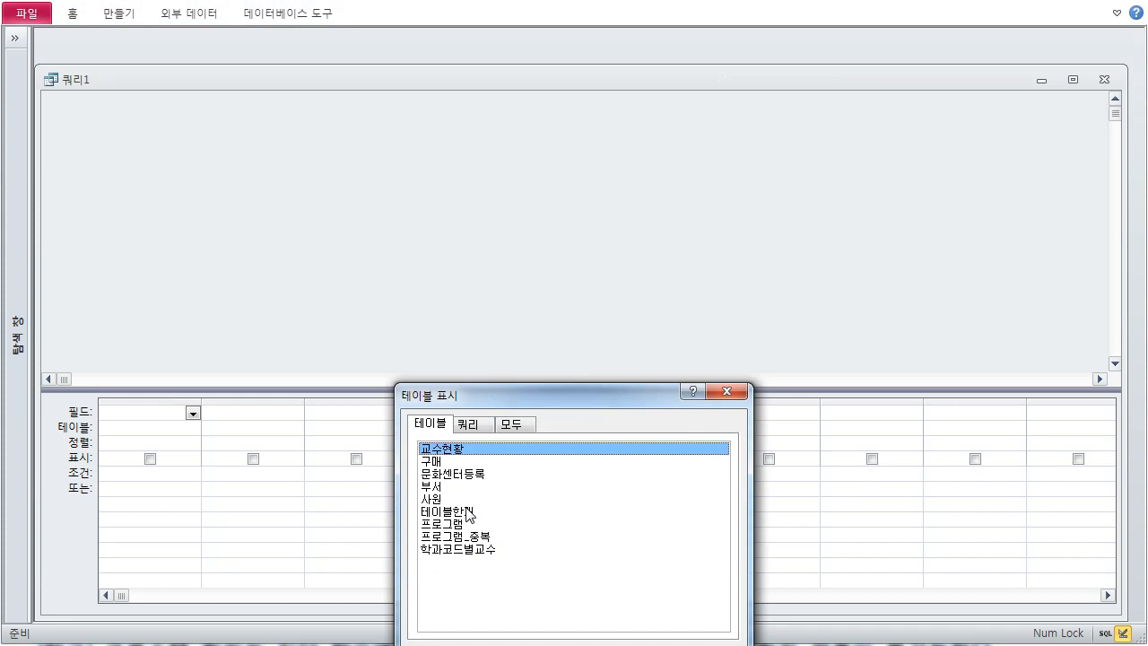
double_click(470, 511)
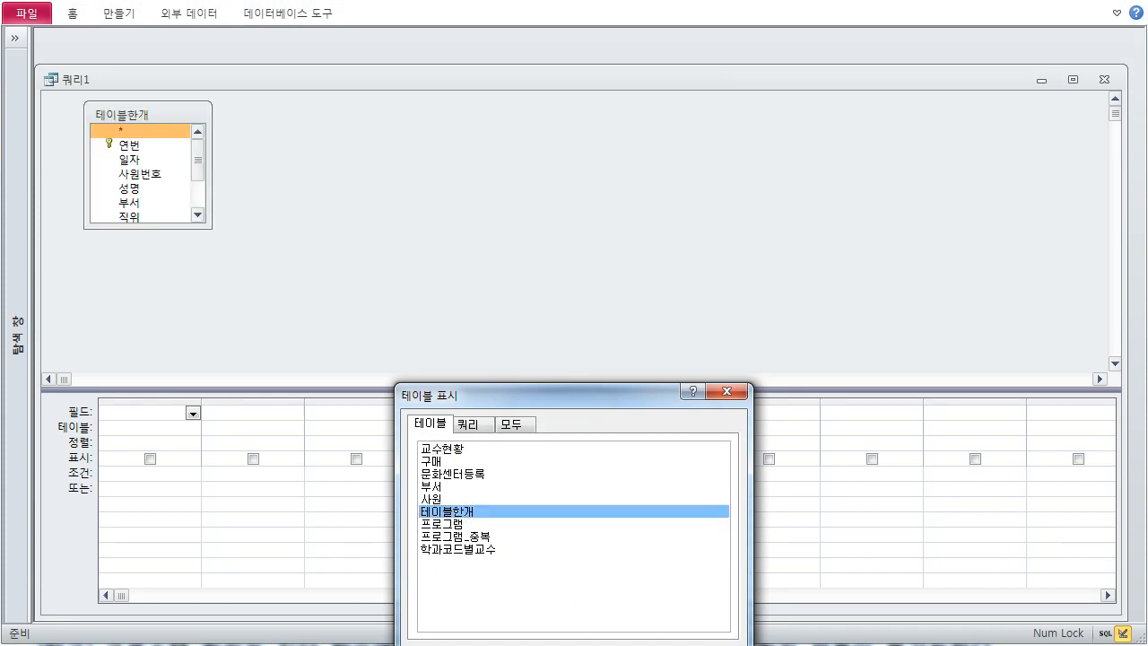
click(705, 645)
drag(209, 225, 217, 304)
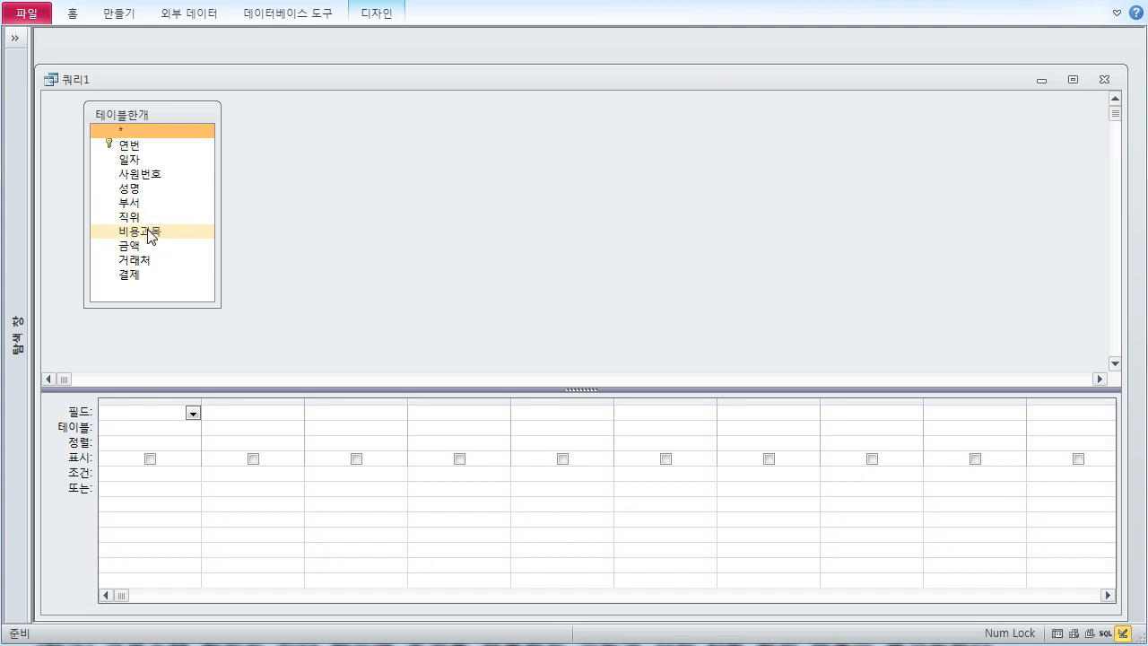
- Add the 결제 field to the query and keep the ribbon expanded, with more room for the design grid
double_click(147, 274)
click(70, 15)
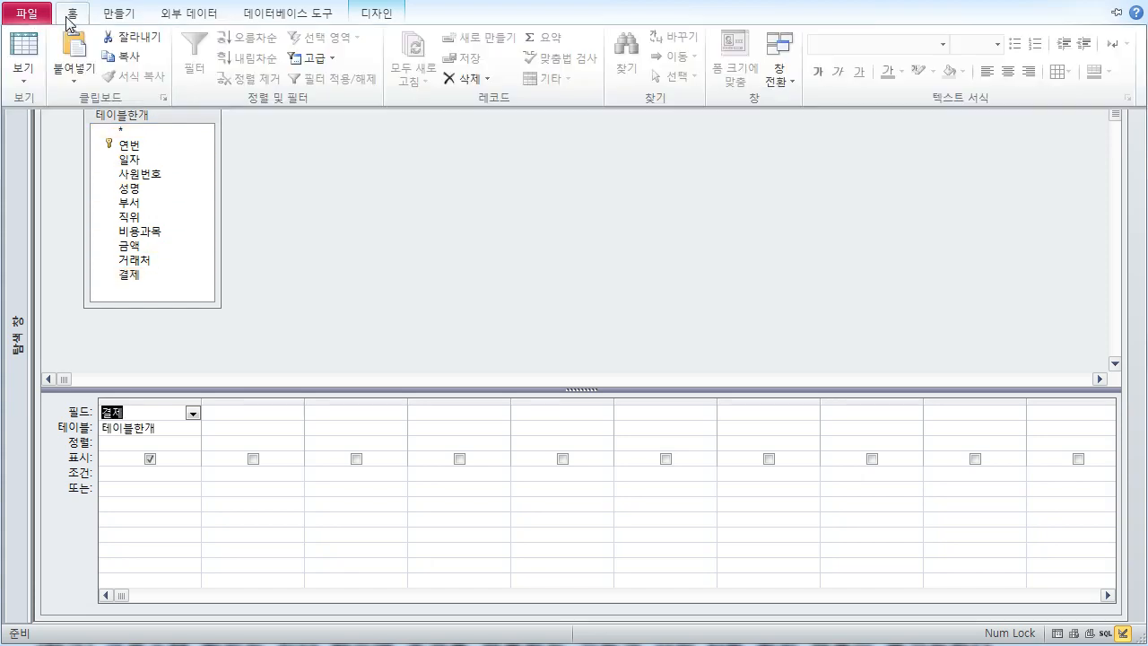
click(70, 16)
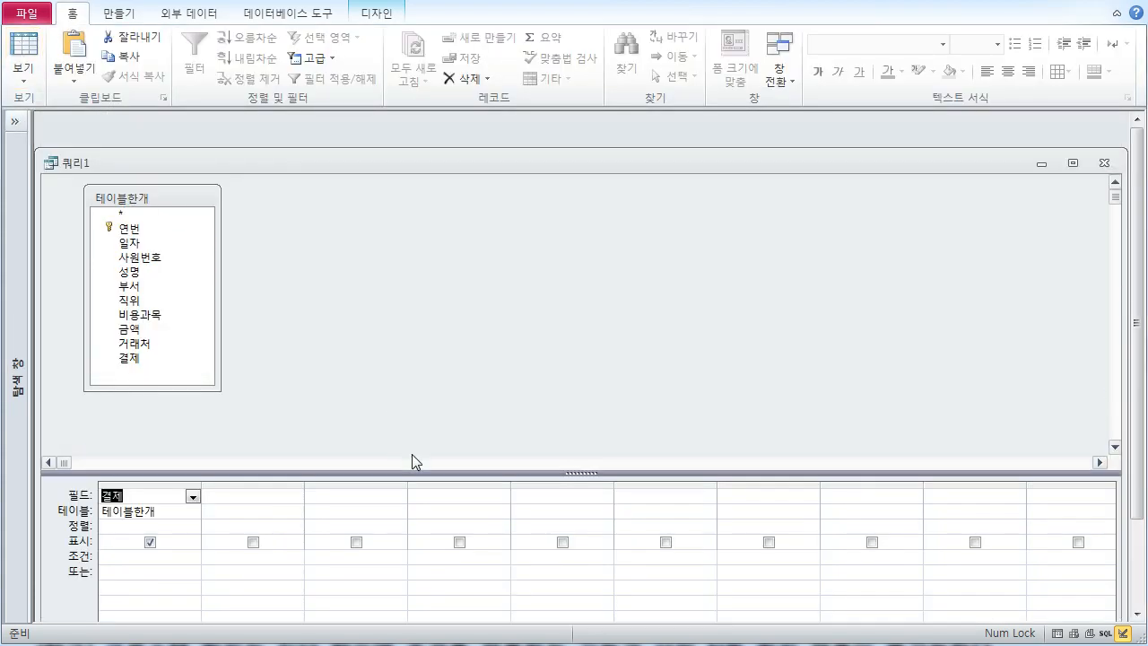
drag(426, 473, 428, 411)
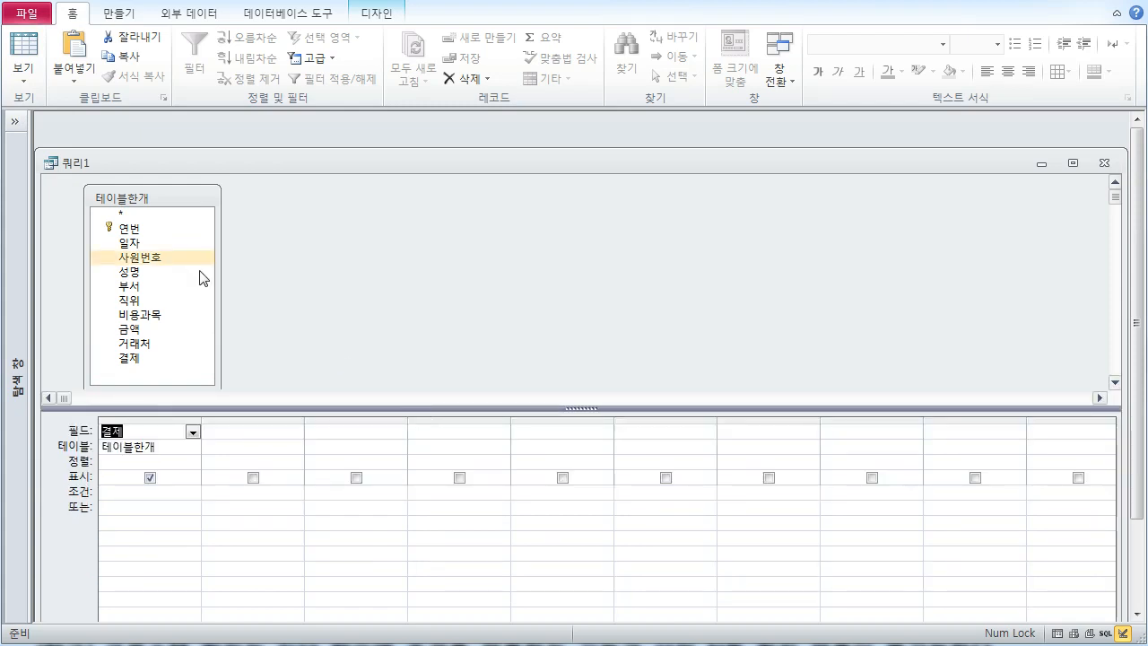
- View the query in a maximized Datasheet view and look through the 결제 records
click(22, 54)
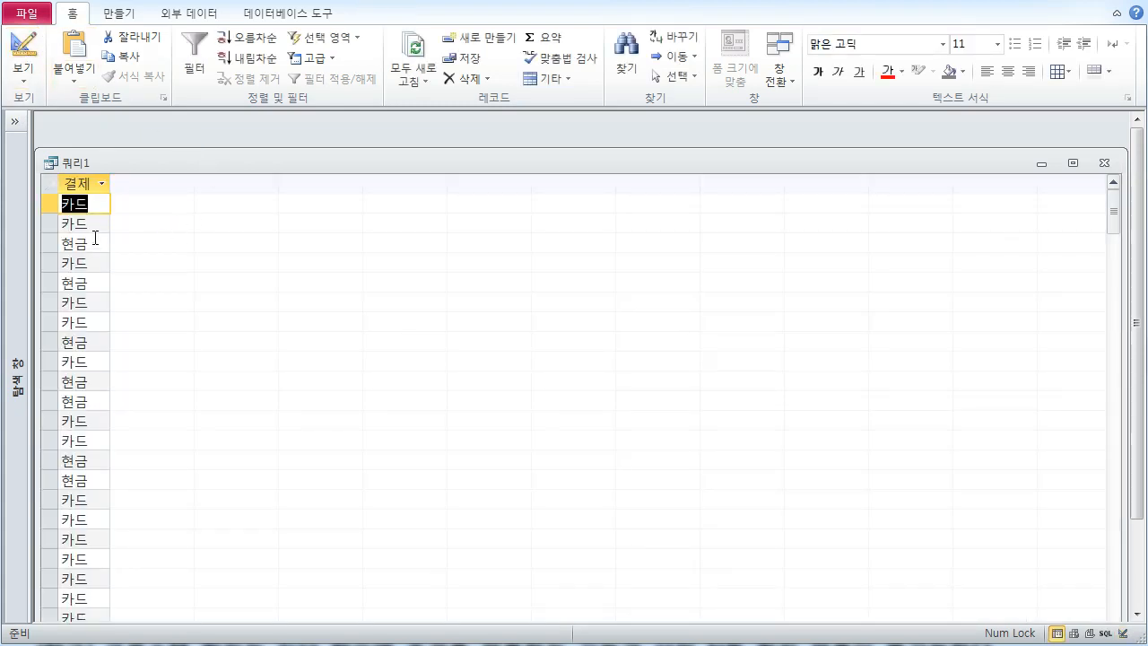
double_click(213, 165)
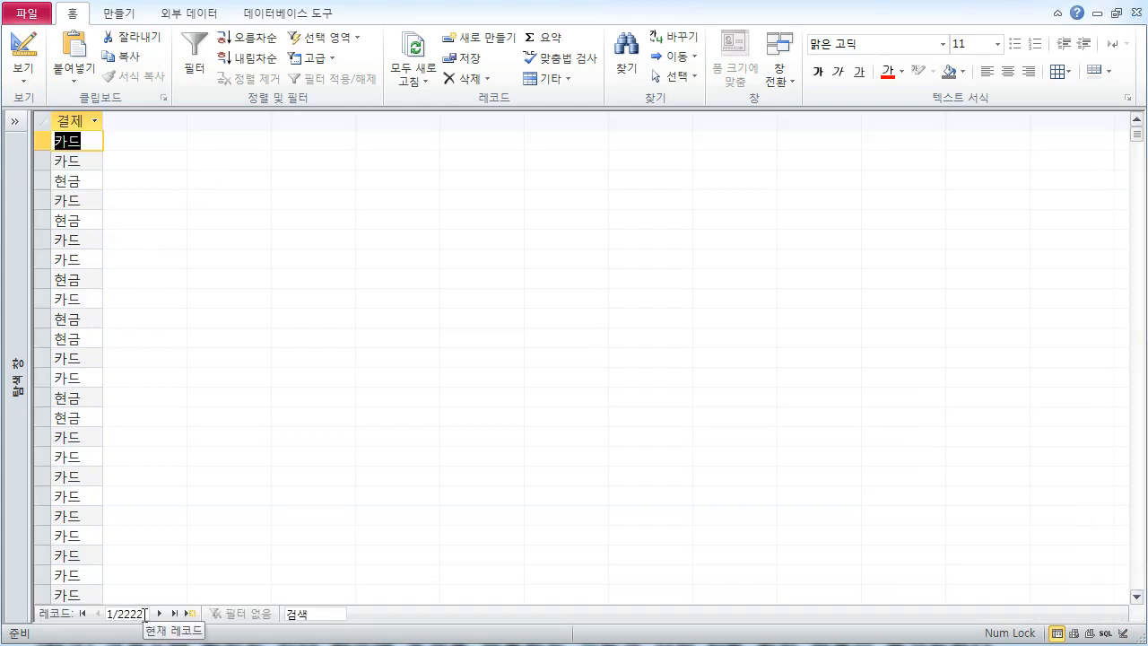
scroll(77, 400, down, 6)
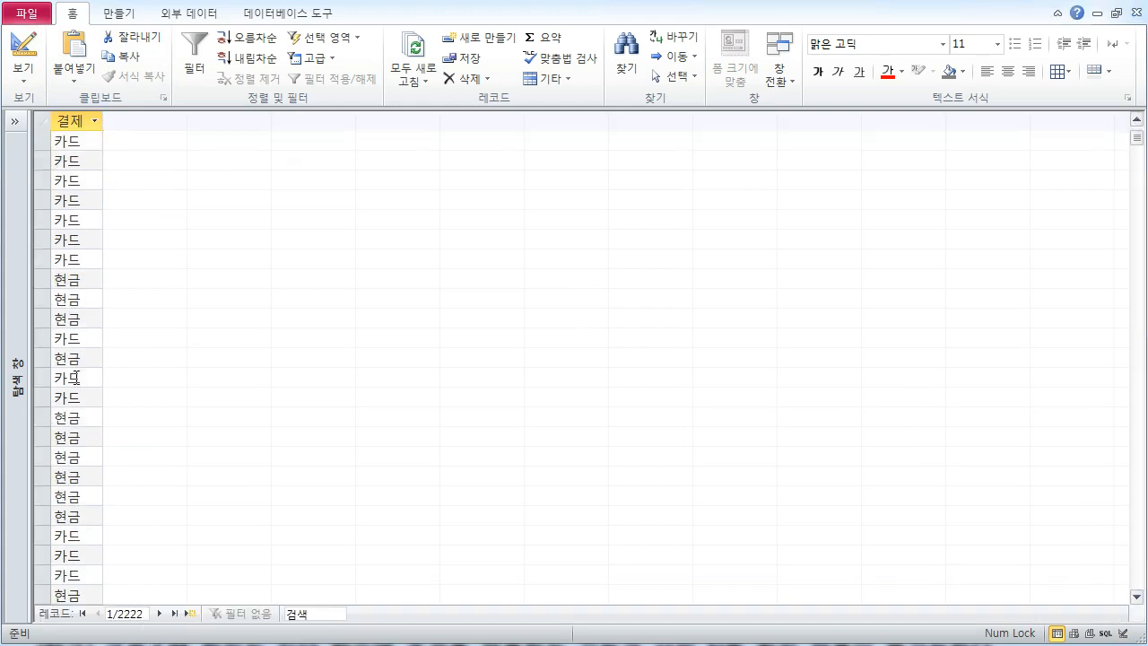
- Turn on totals in the query design to group by 결제, and check the grouped result in Datasheet view
click(24, 46)
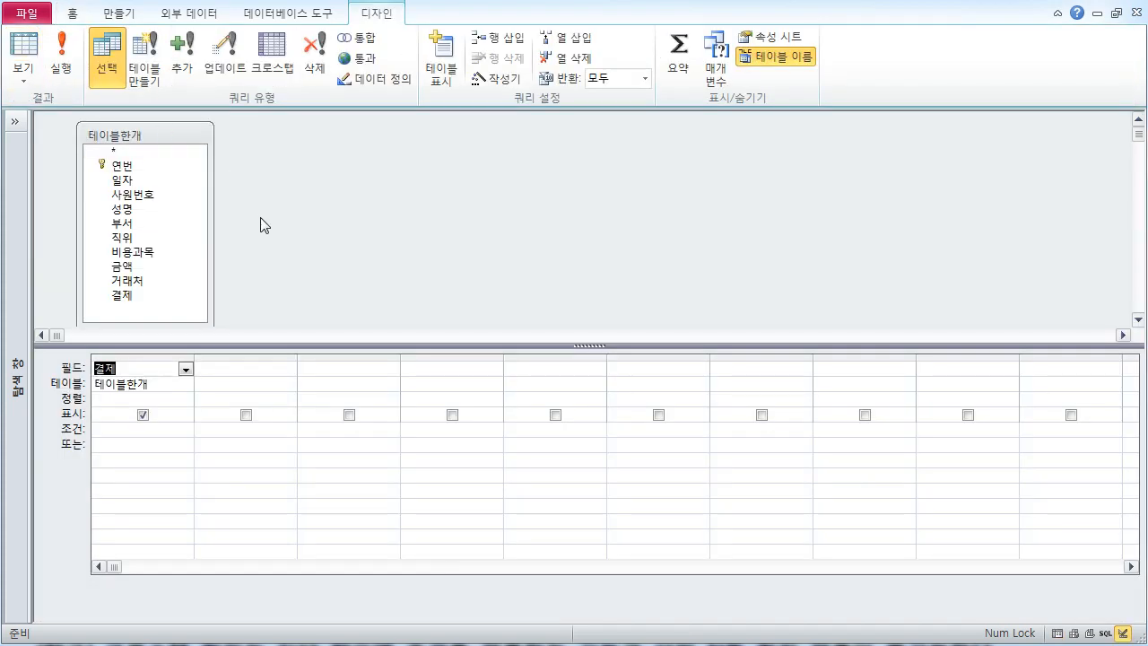
click(683, 58)
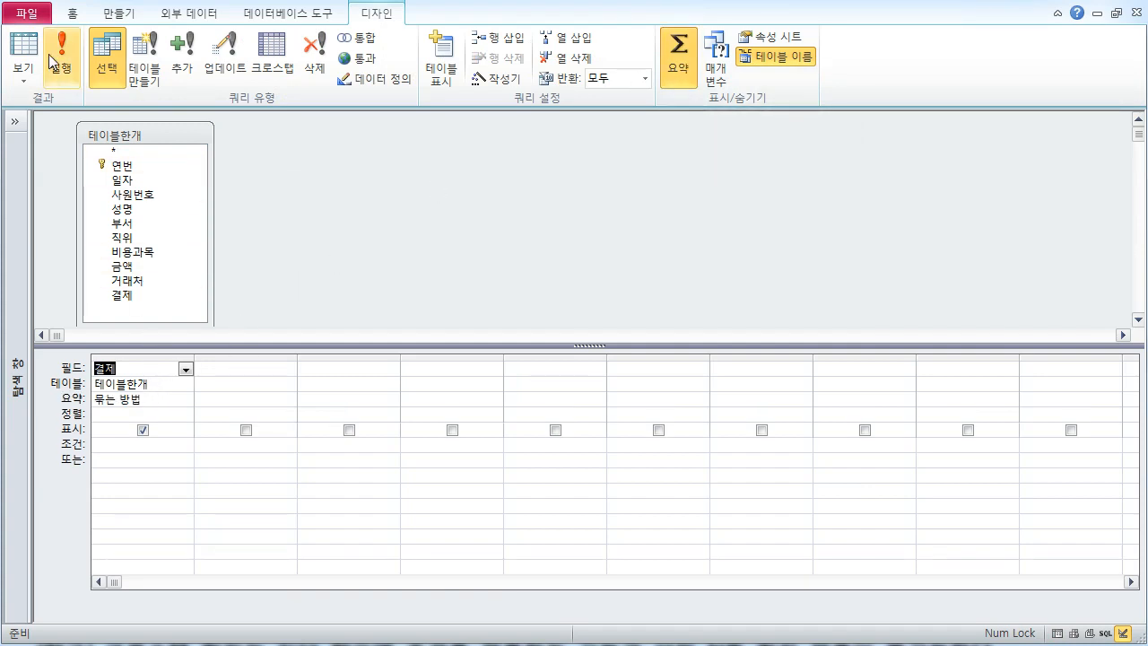
click(22, 44)
click(23, 44)
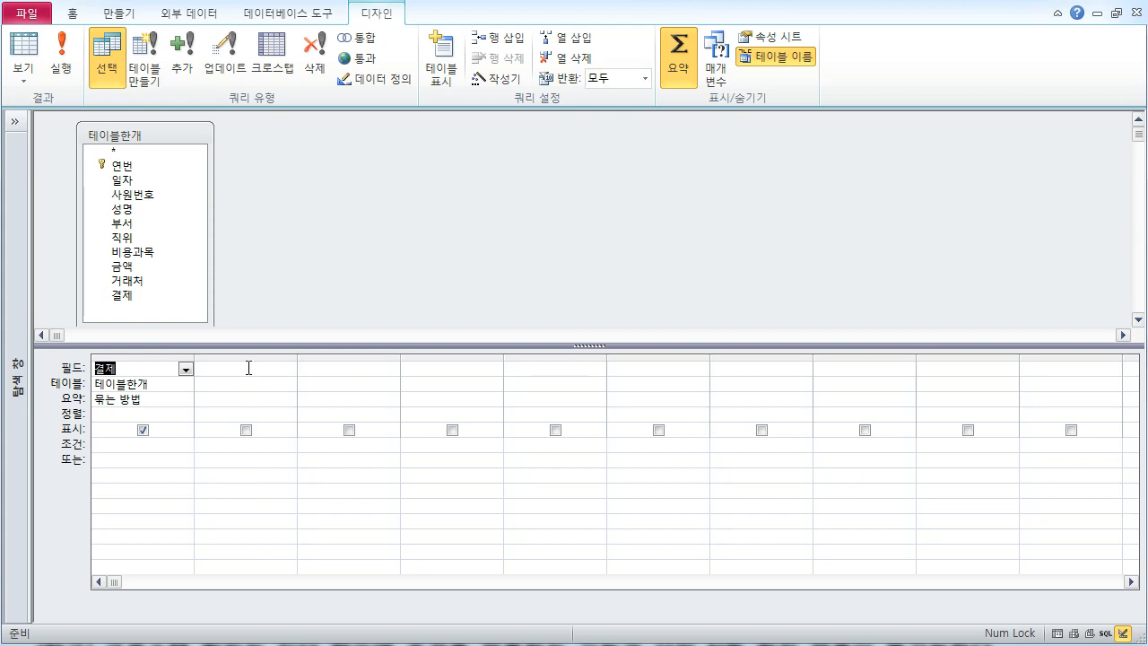
click(24, 54)
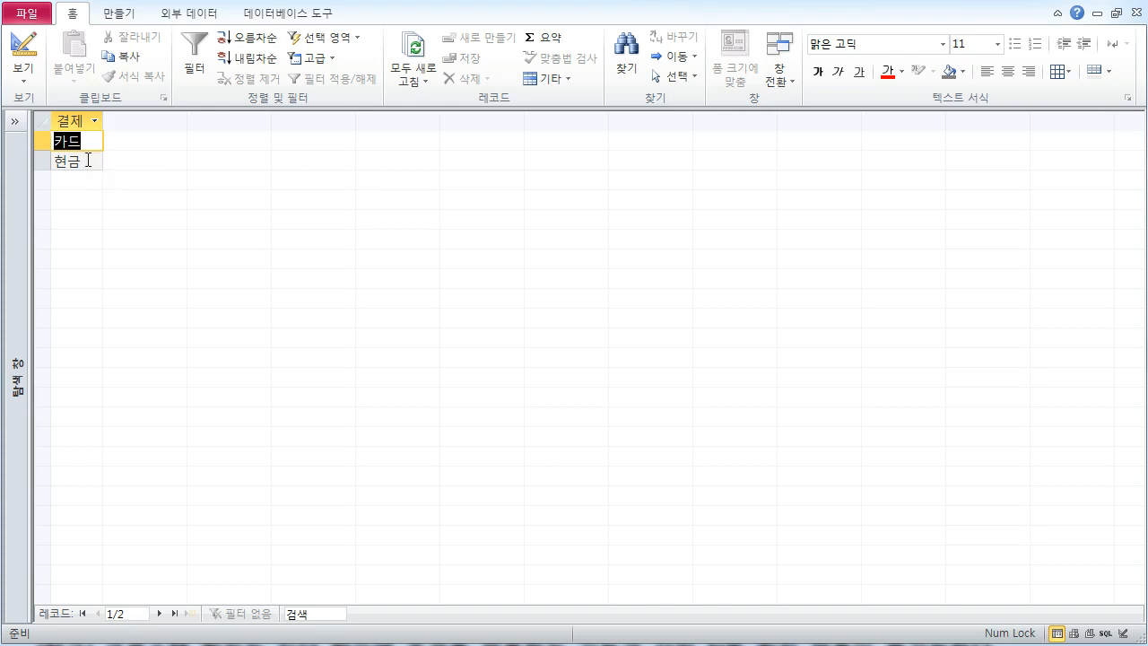
click(23, 54)
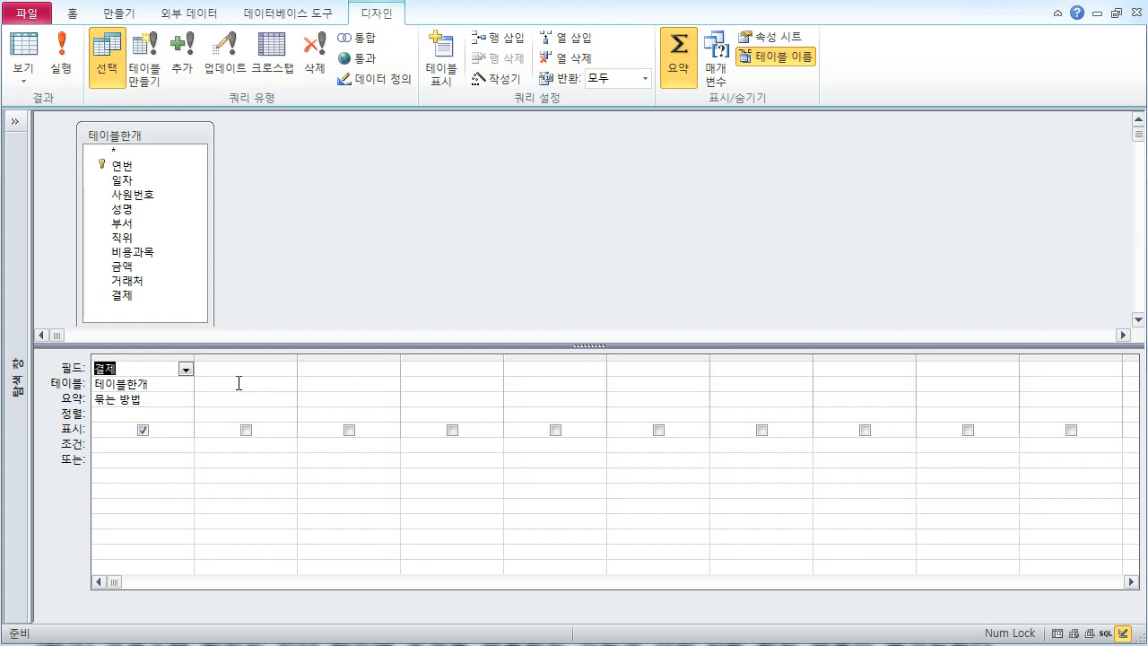
- Add the 금액 field to the query, set its total to 합계, and check the result in Datasheet view
drag(122, 267, 240, 382)
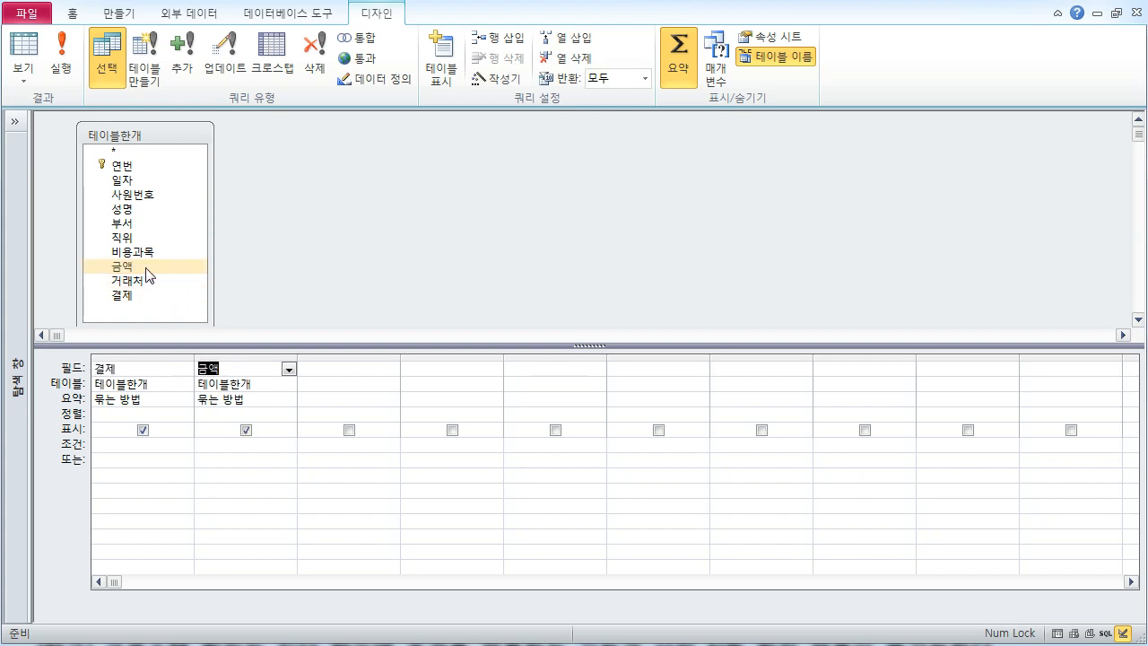
click(278, 400)
click(289, 400)
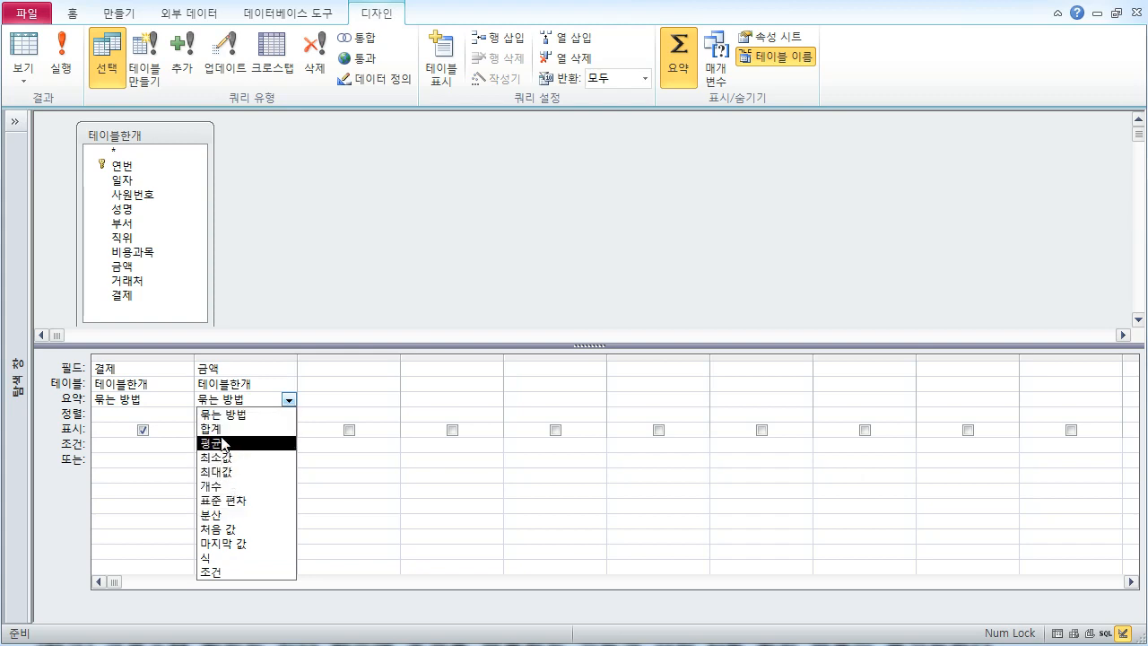
click(222, 429)
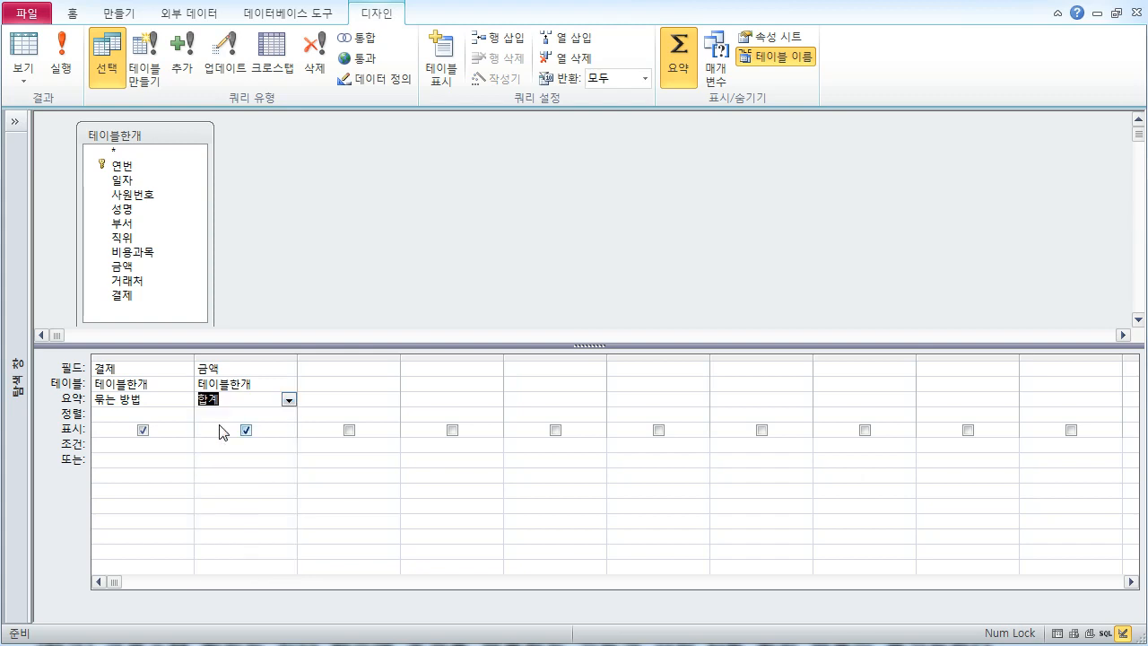
click(24, 44)
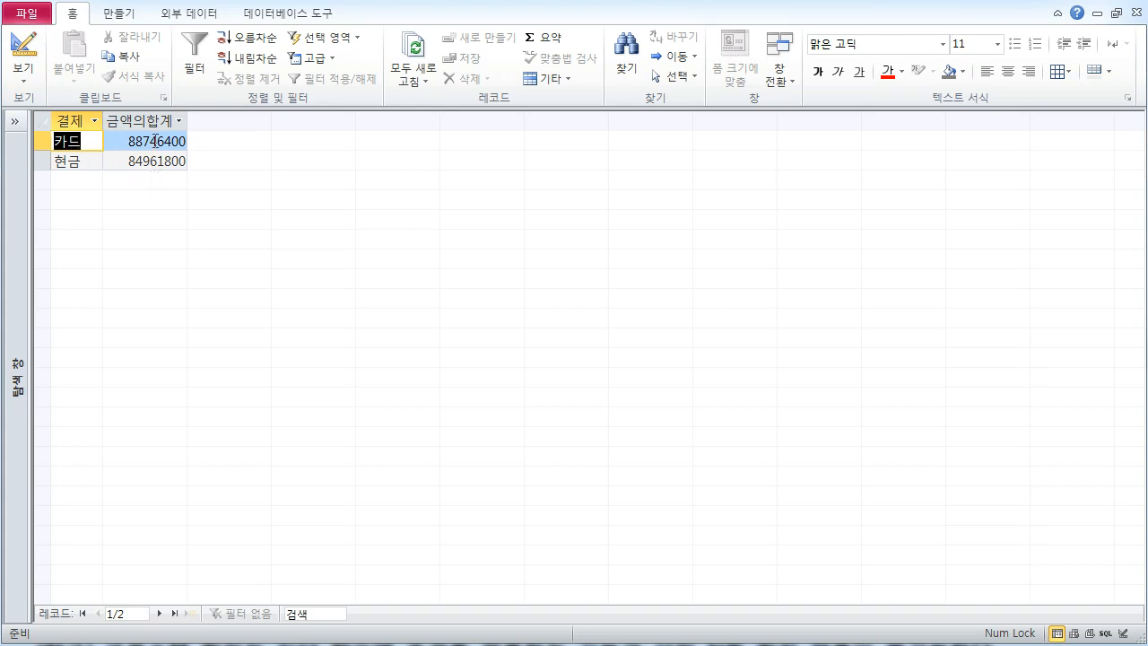
click(23, 47)
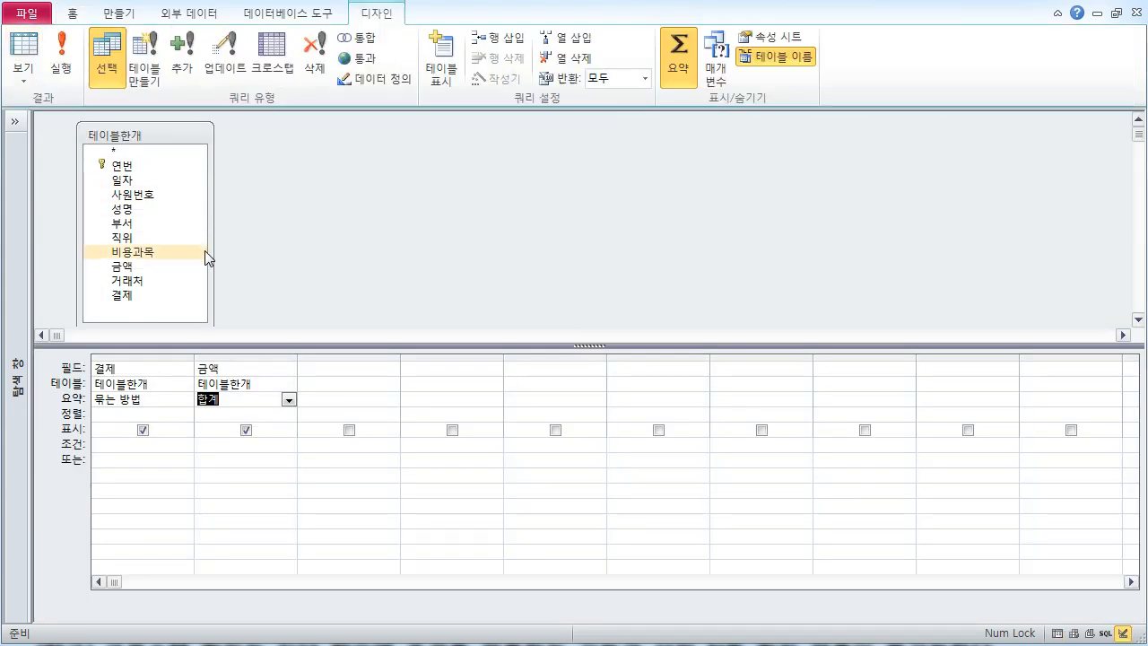
- Add the 직위 field after 금액 as a 묶는 방법 column and check the result in Datasheet view
click(142, 237)
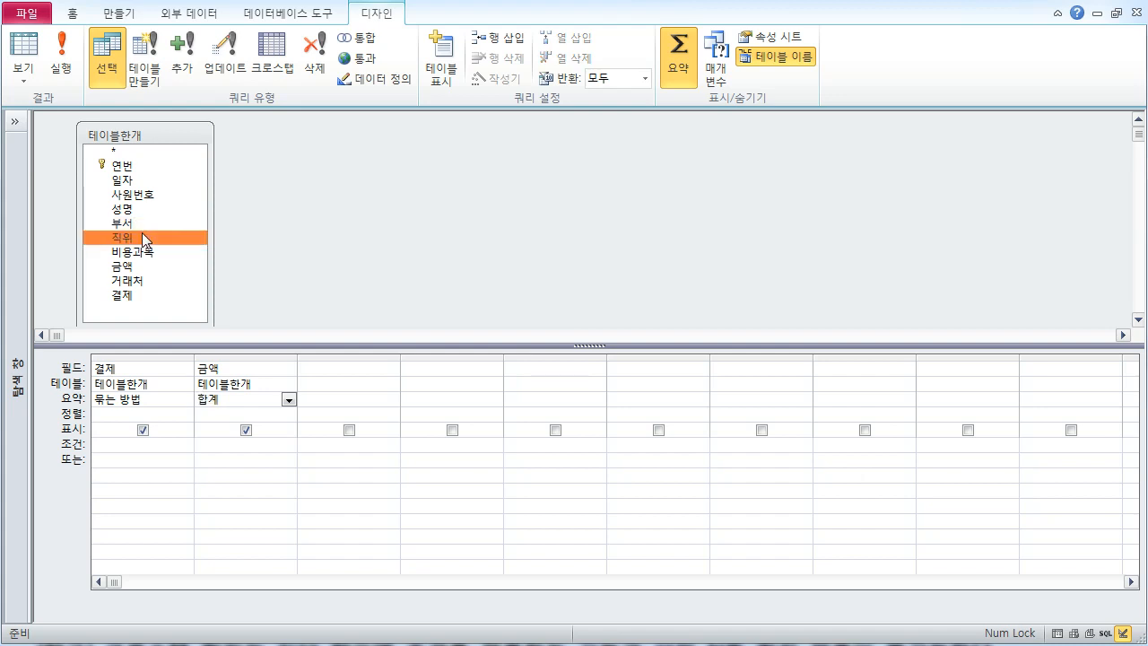
double_click(143, 238)
click(337, 357)
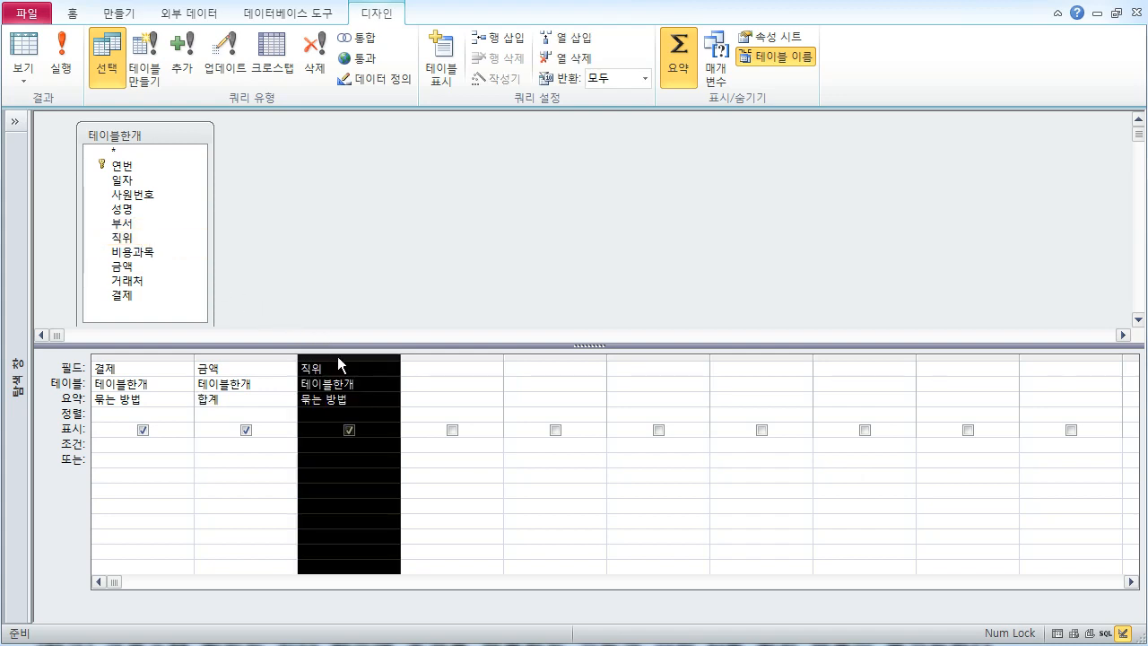
click(357, 403)
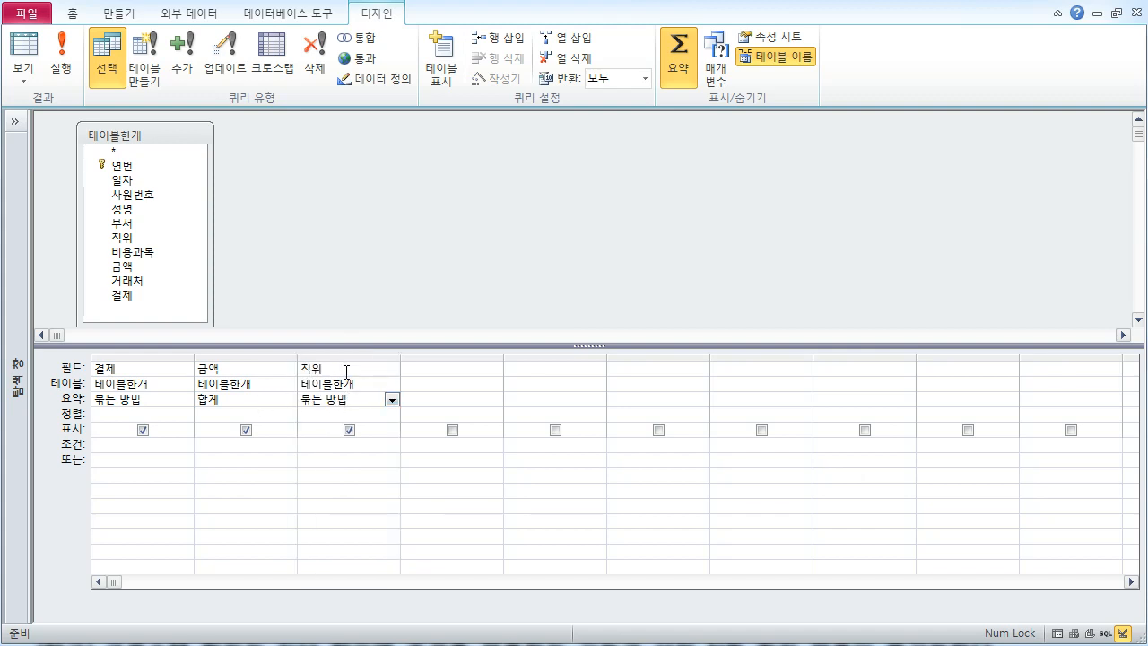
click(42, 70)
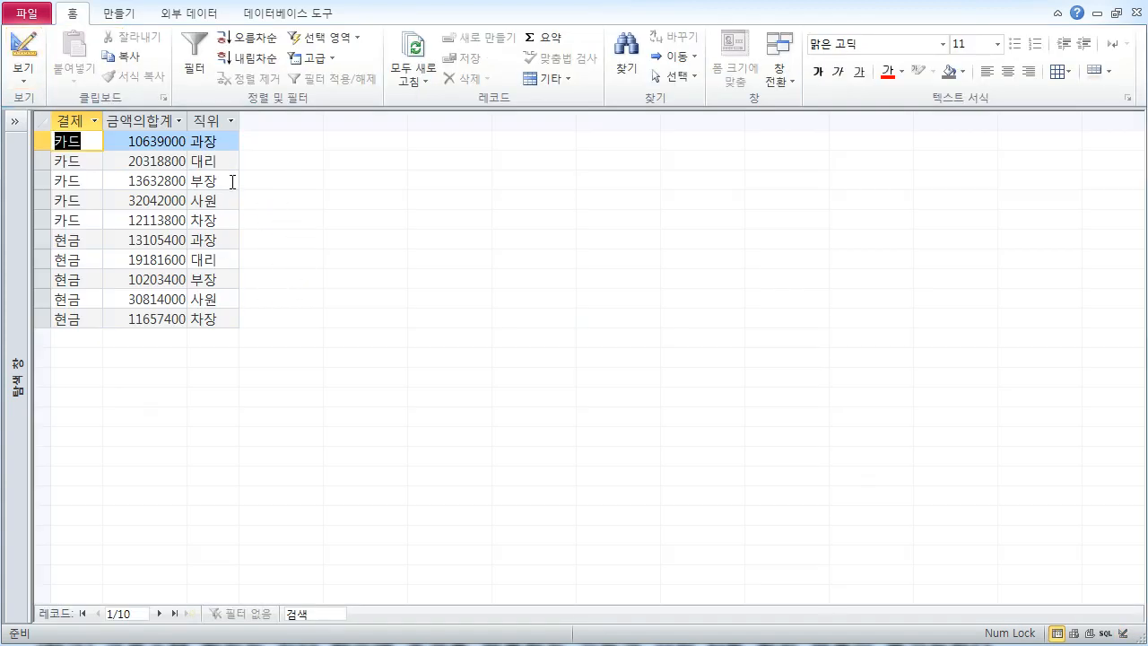
click(22, 52)
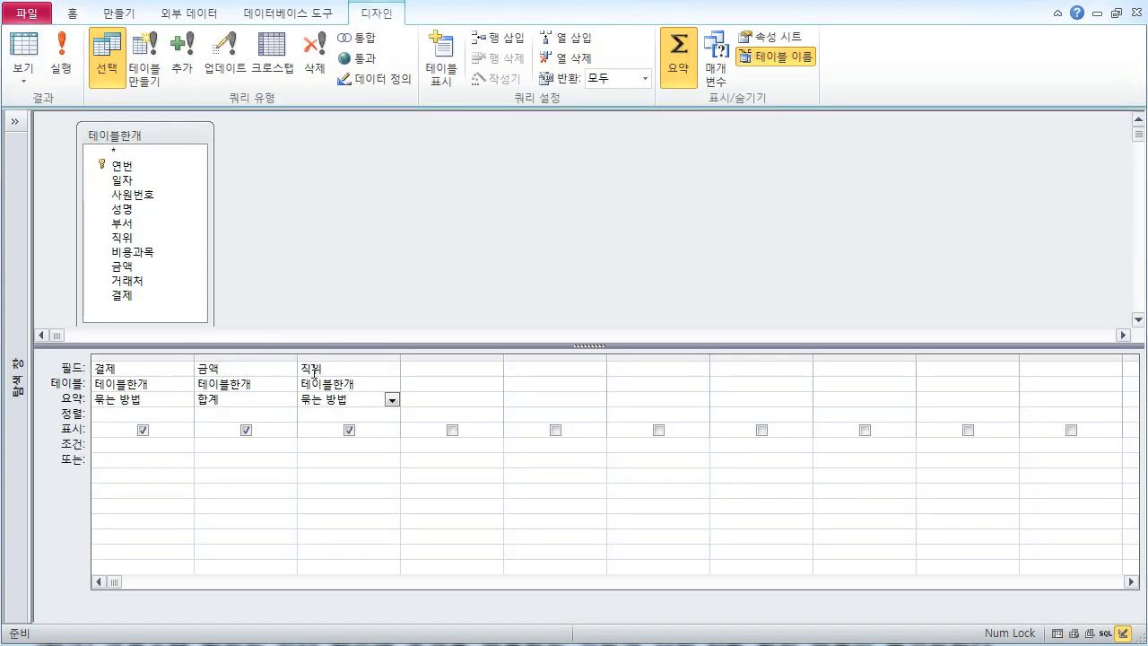
- Remove the 직위 and 금액 fields from the query grid, leaving only 결제
double_click(253, 367)
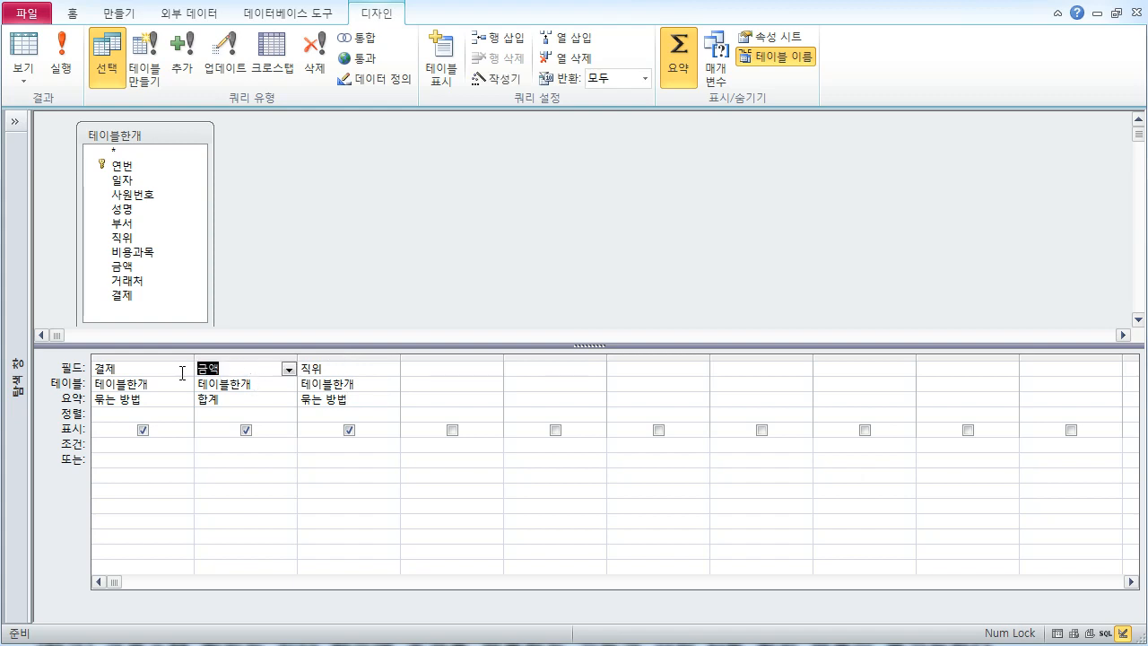
double_click(321, 368)
key(Delete)
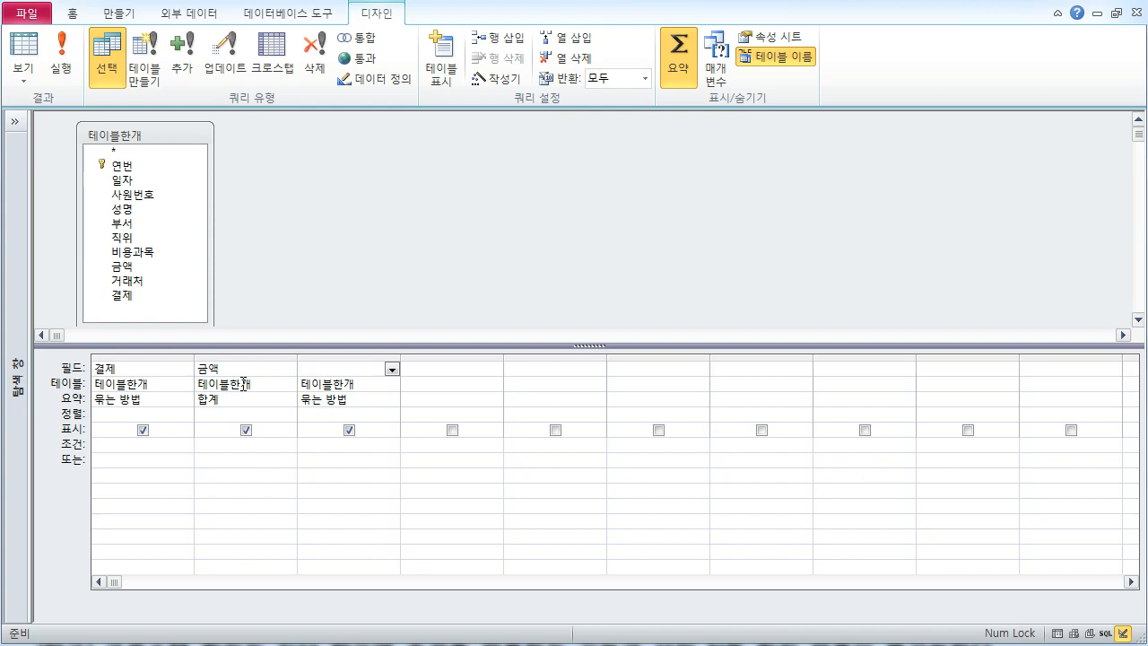
double_click(211, 368)
key(Delete)
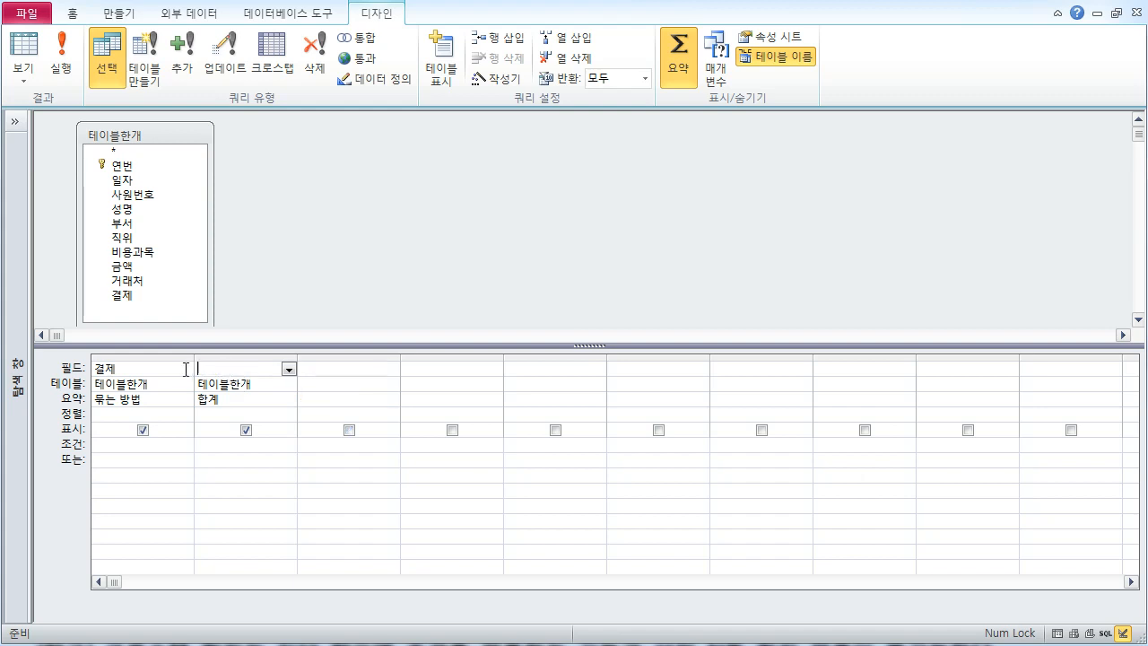
click(246, 384)
click(243, 373)
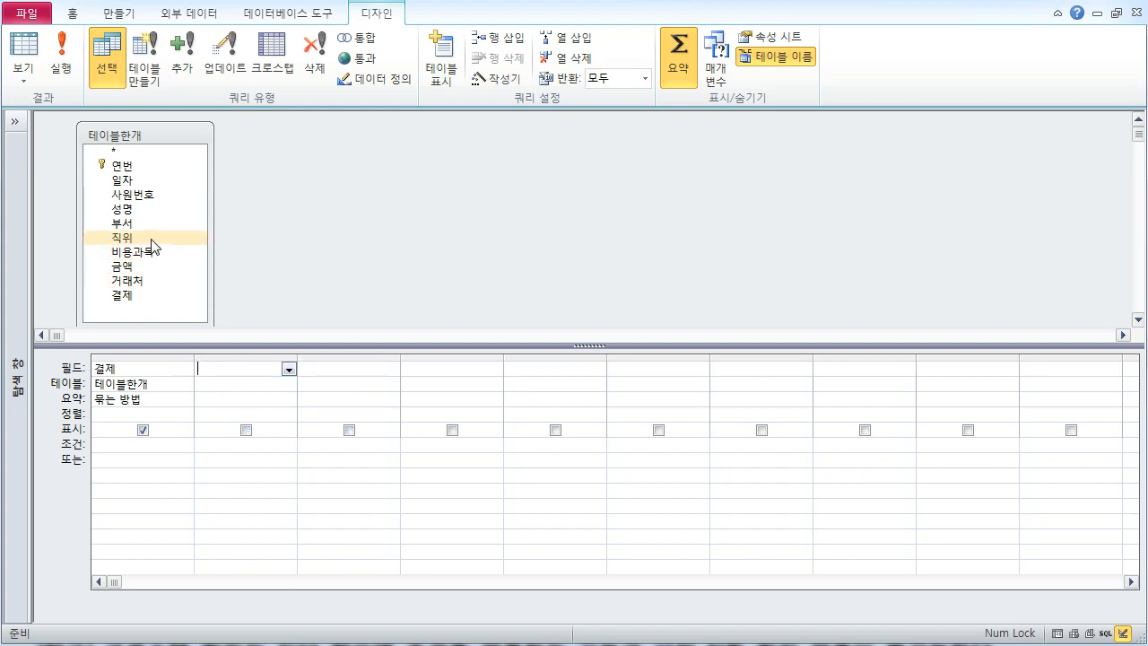
- Add 직위 as a grouping column followed by 금액 with its total set to 합계, and view the query results
double_click(135, 239)
click(345, 366)
double_click(143, 269)
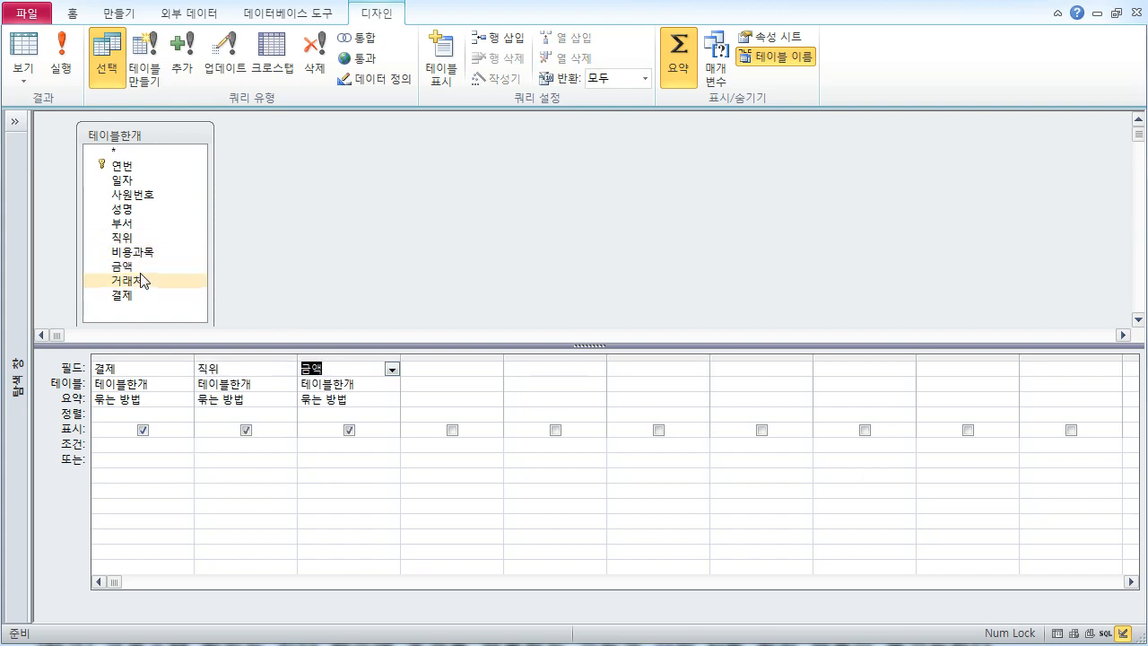
click(389, 405)
click(392, 400)
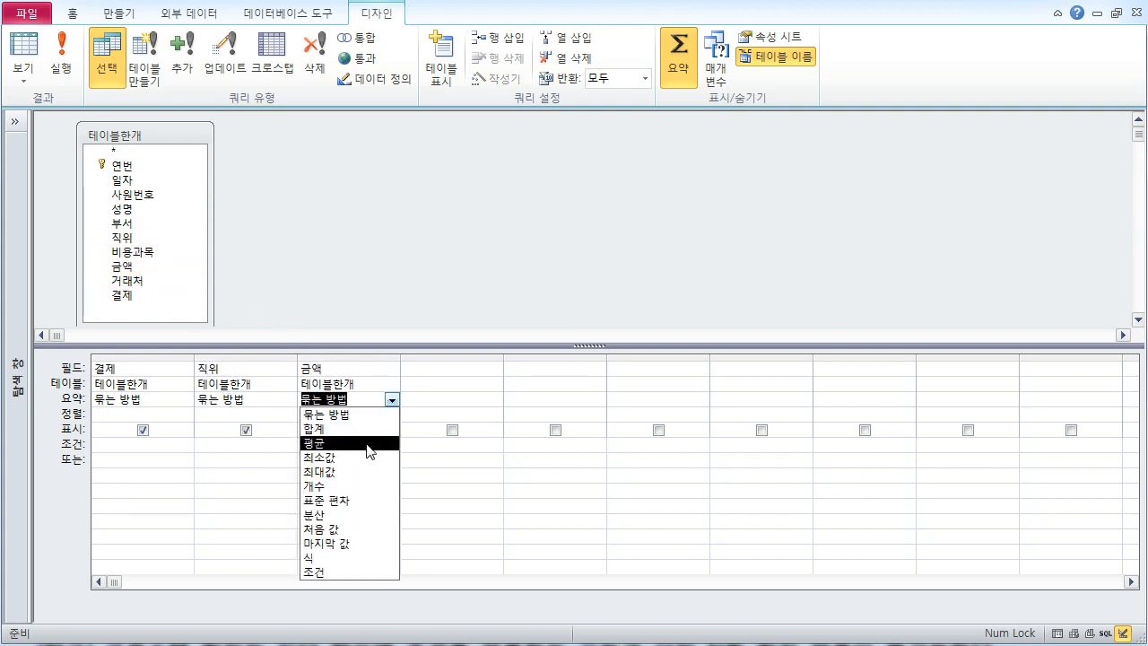
click(314, 429)
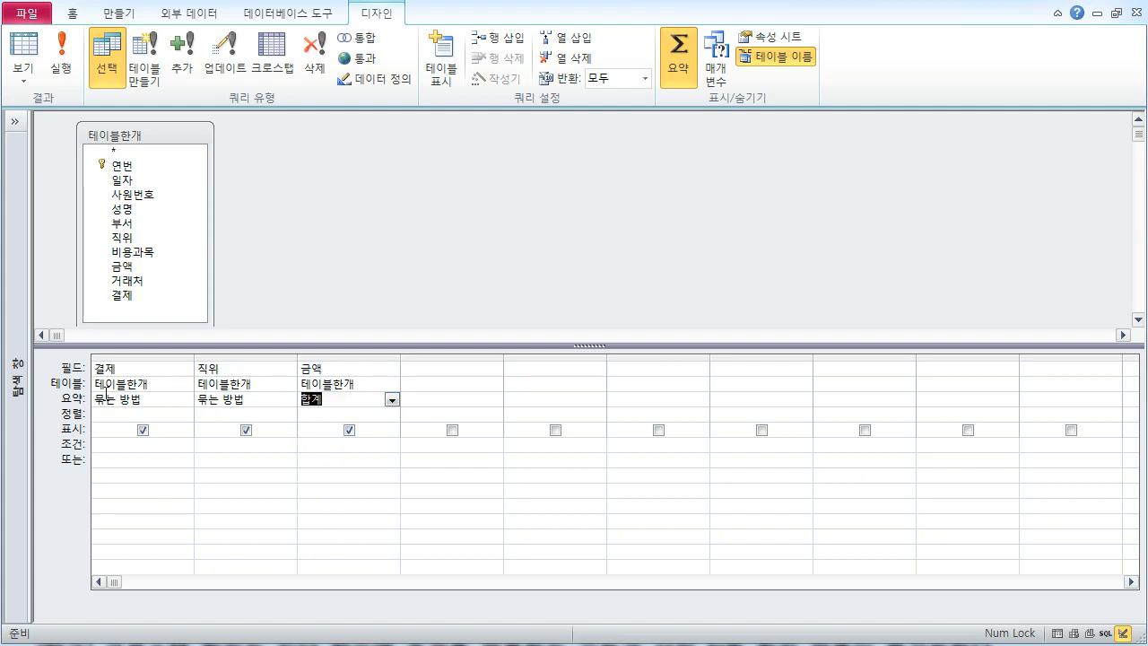
click(24, 50)
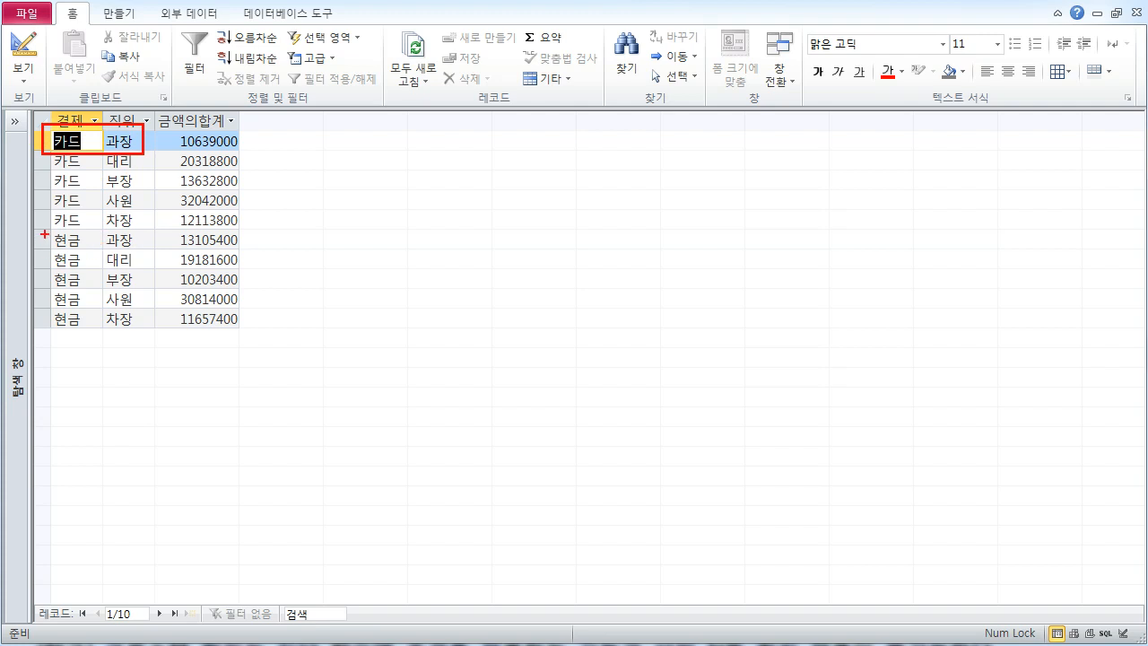
drag(43, 223, 145, 255)
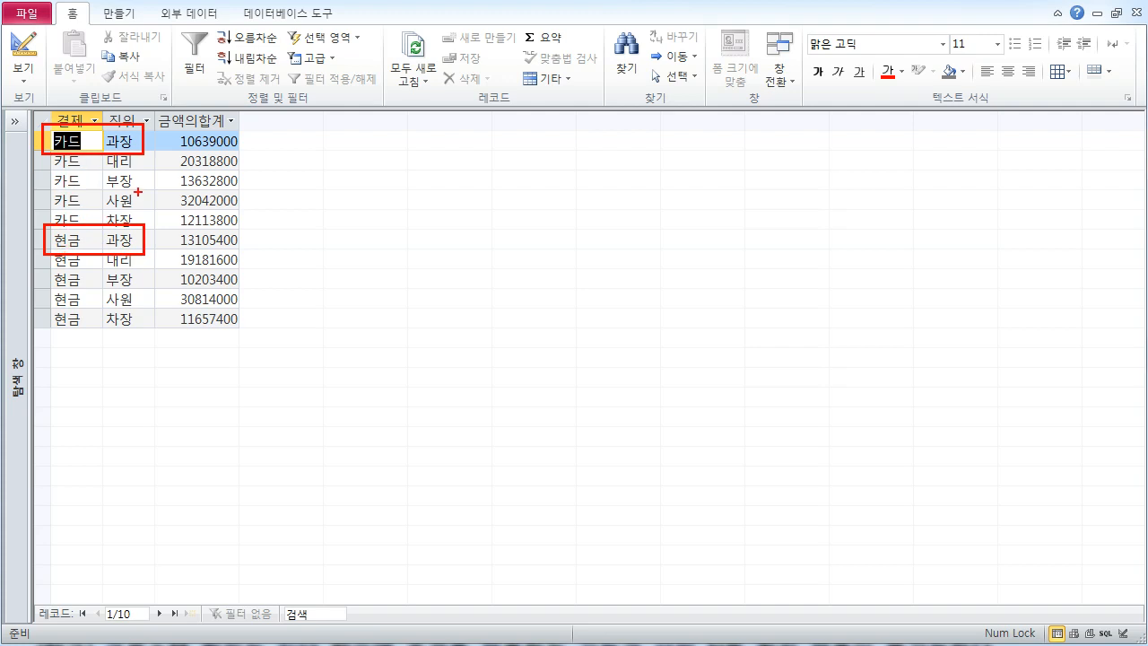
- Set the total of the 금액 column to 개수 and view the query results
click(24, 54)
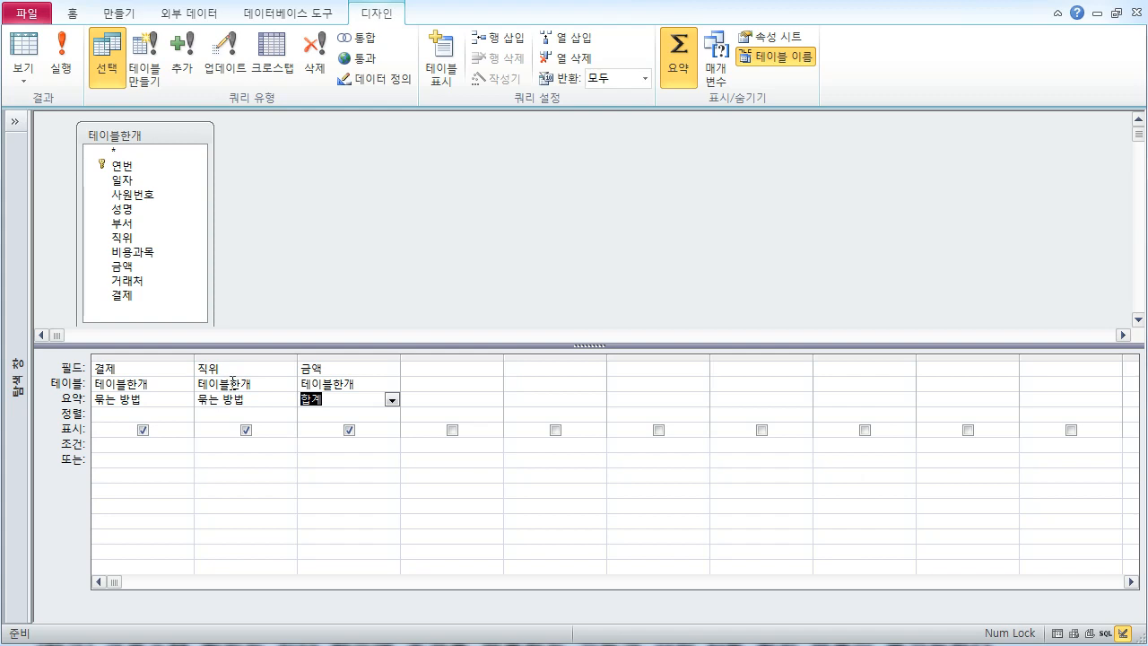
click(397, 403)
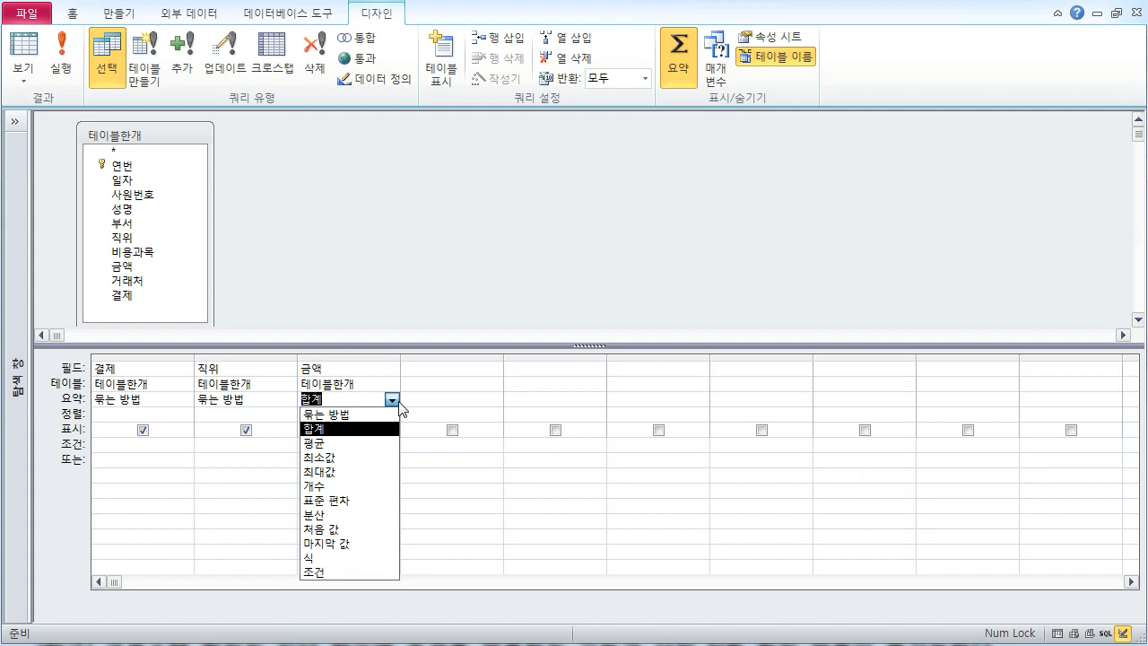
click(354, 486)
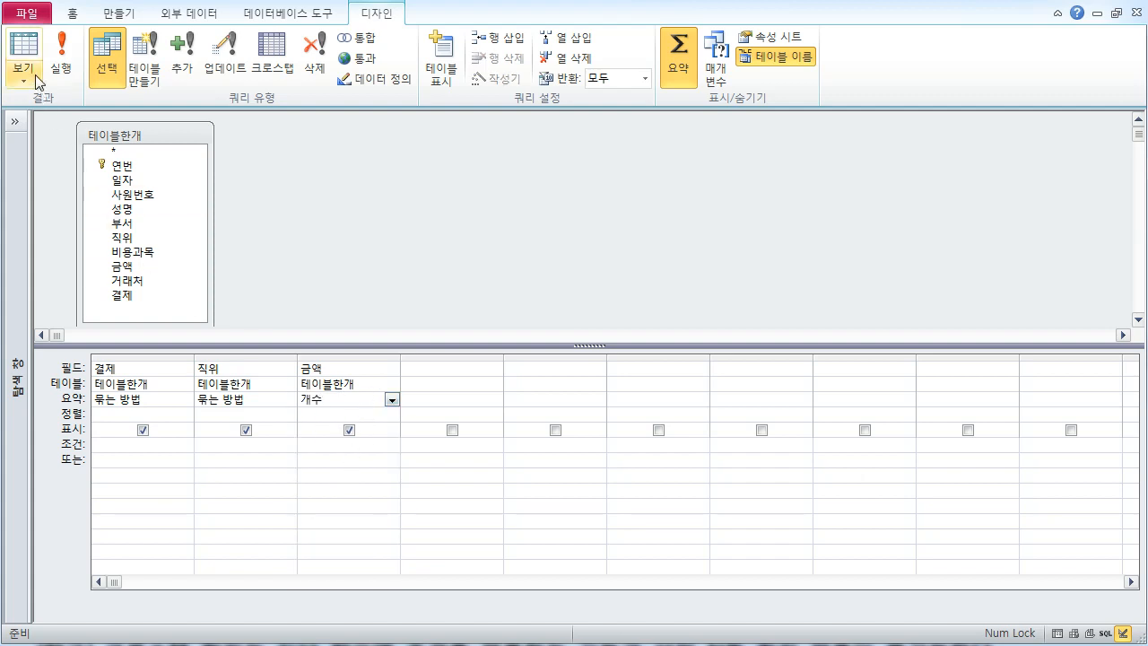
click(25, 56)
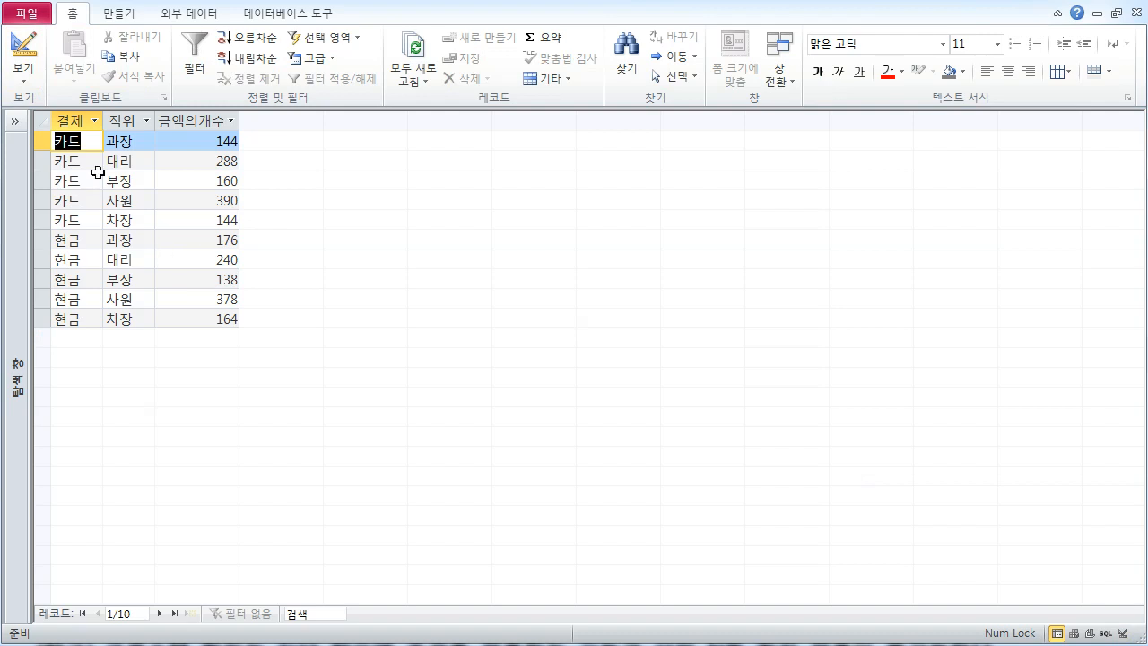
- Return to Design view and slightly shorten the 테이블한개 field list so that its whole frame fits the pane
click(25, 56)
click(227, 357)
click(356, 277)
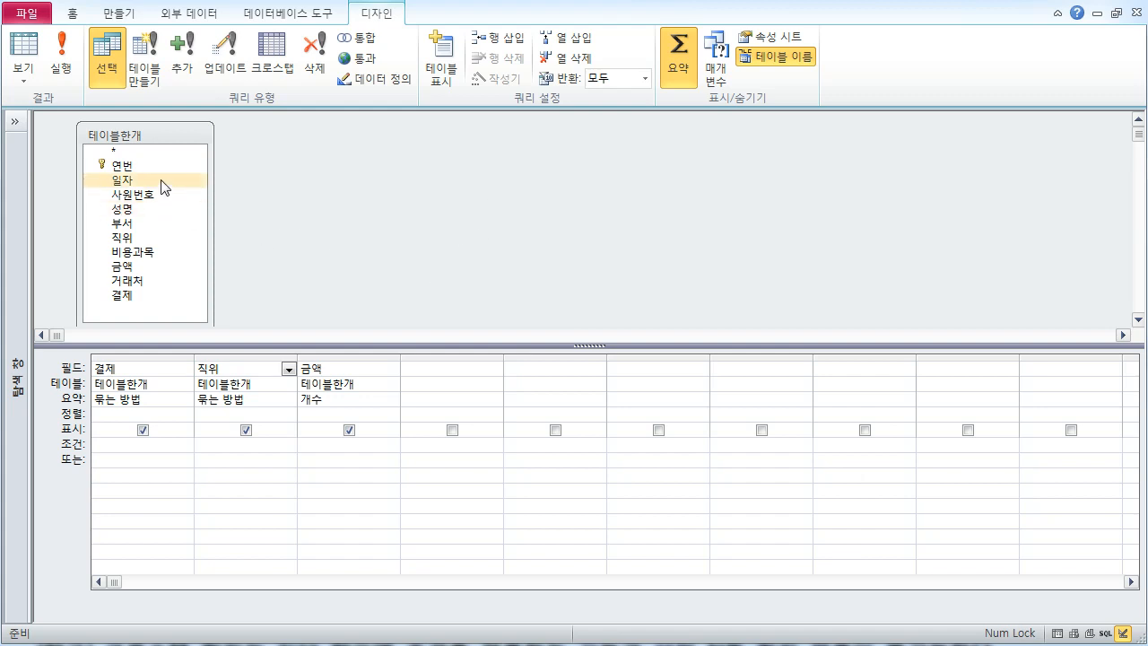
drag(158, 327, 155, 320)
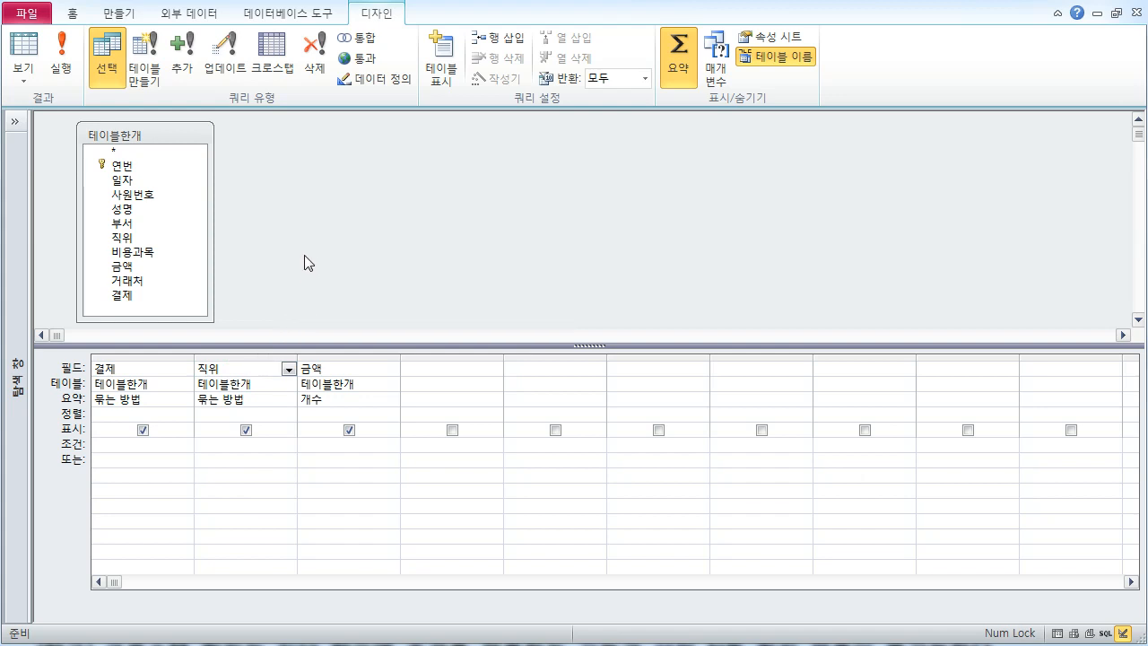
- Convert the query to a crosstab query and set 결제 as its 행 머리글
click(279, 66)
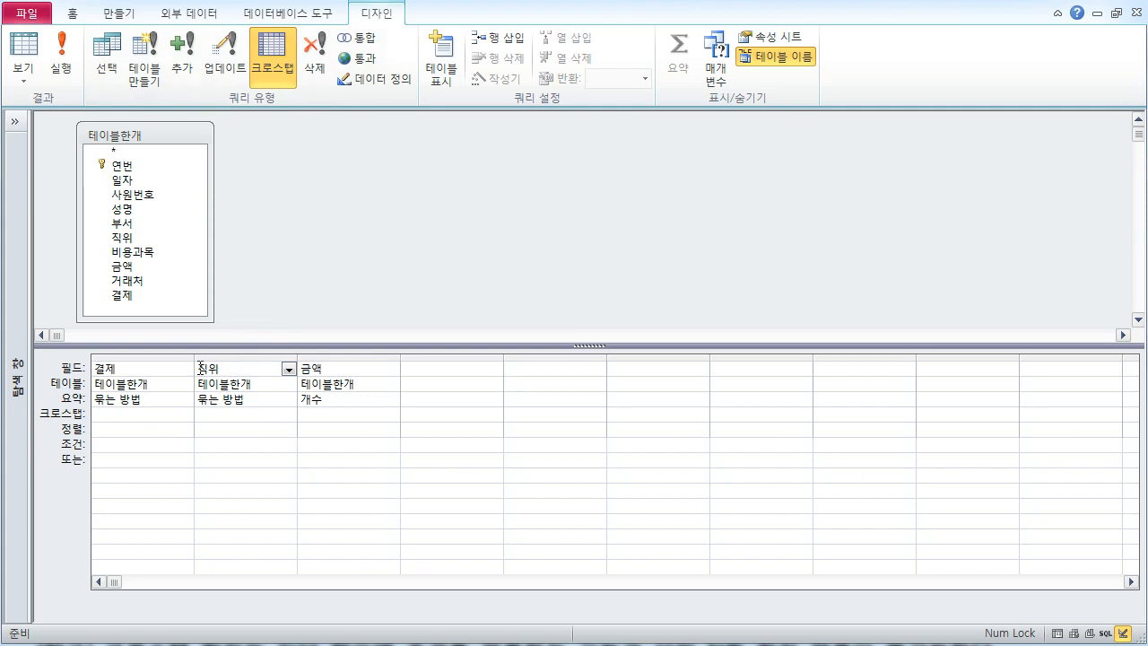
click(120, 414)
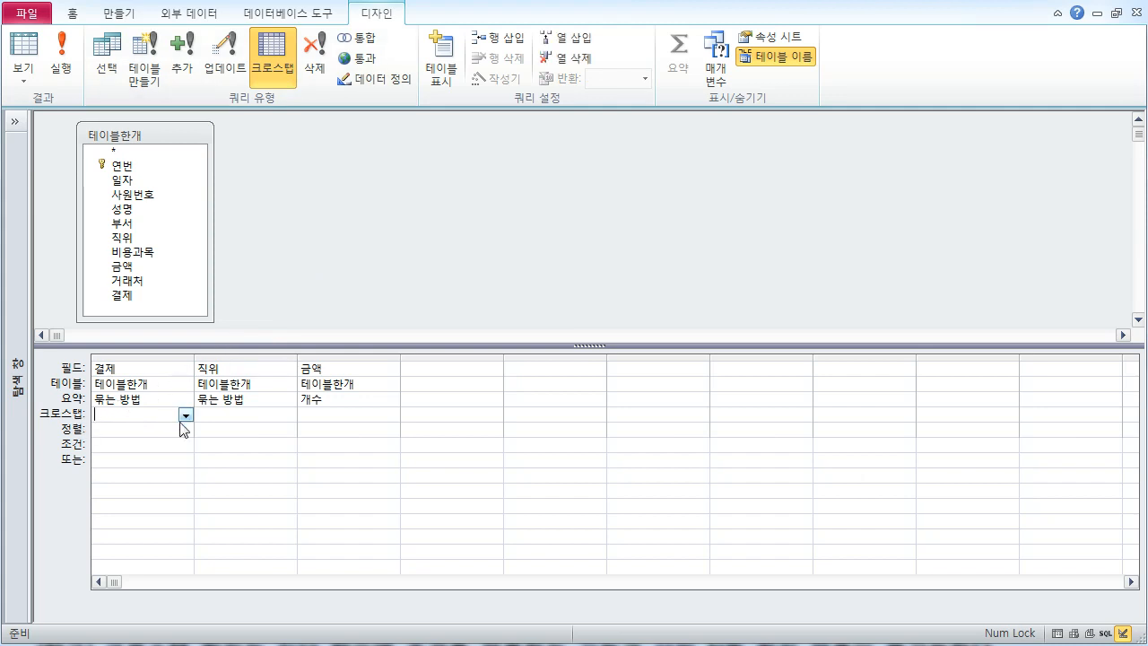
click(185, 418)
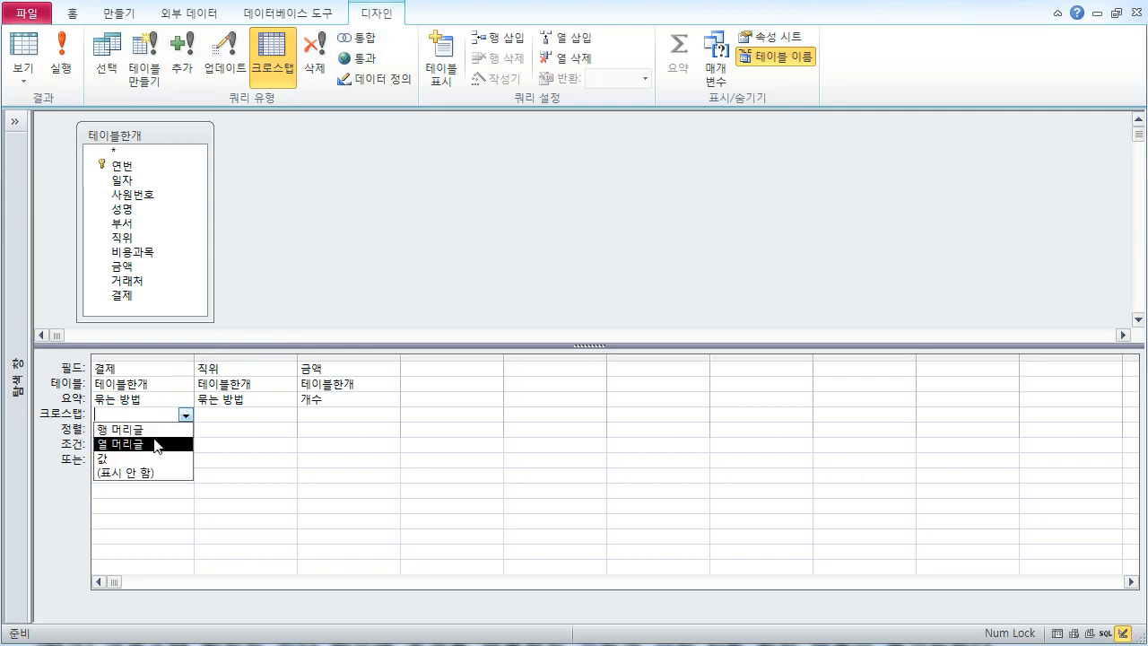
click(155, 431)
- Set 직위 as the 열 머리글 and 금액 as the 값 of the crosstab, and view the results
click(227, 417)
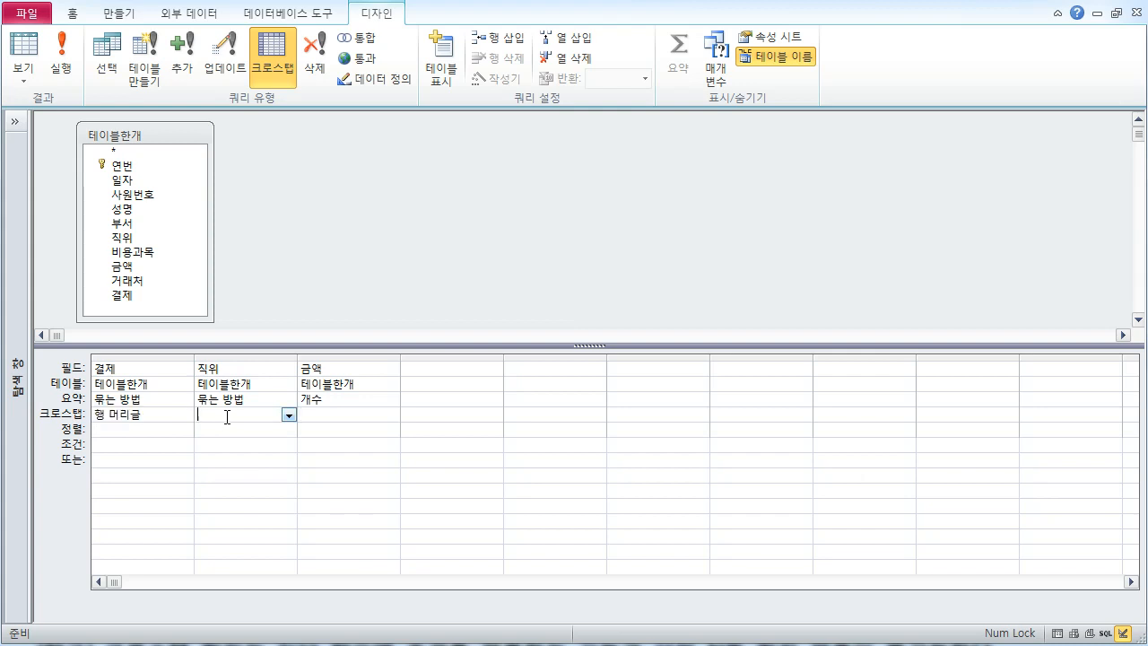
click(286, 418)
click(252, 443)
click(304, 419)
click(393, 416)
click(339, 460)
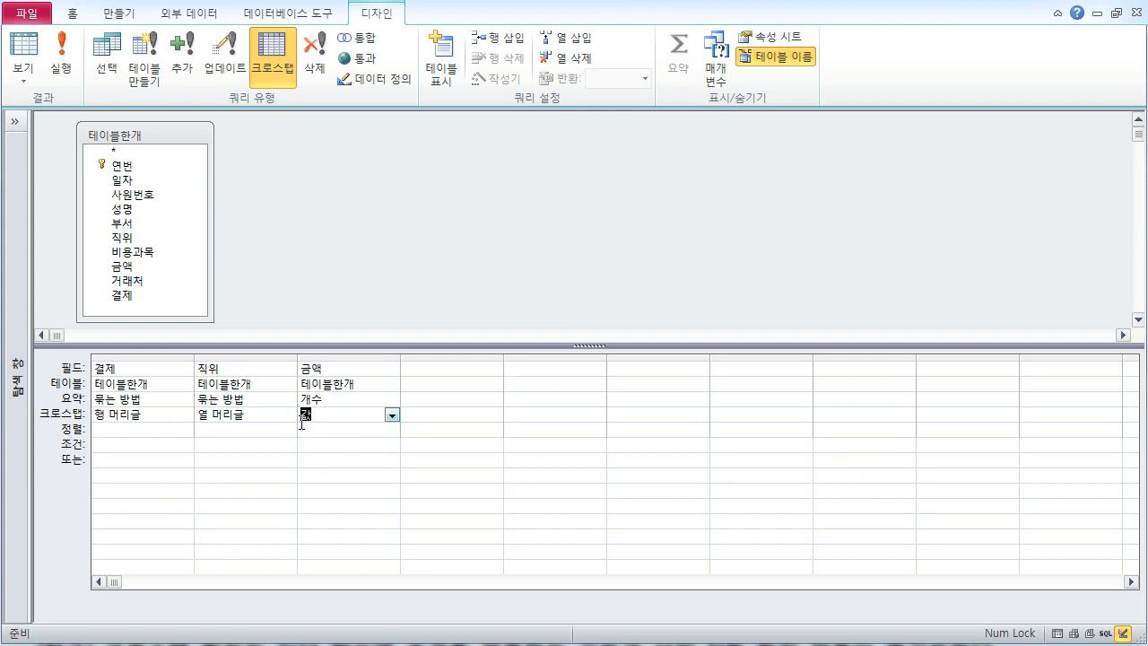
click(269, 421)
click(167, 417)
click(263, 422)
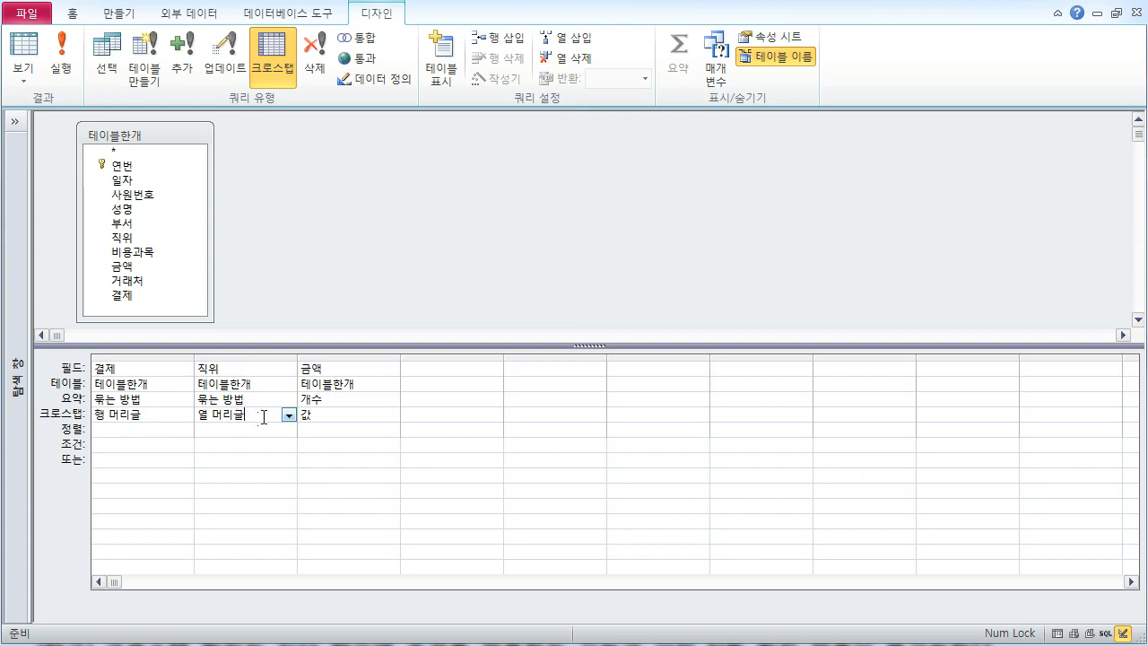
click(36, 52)
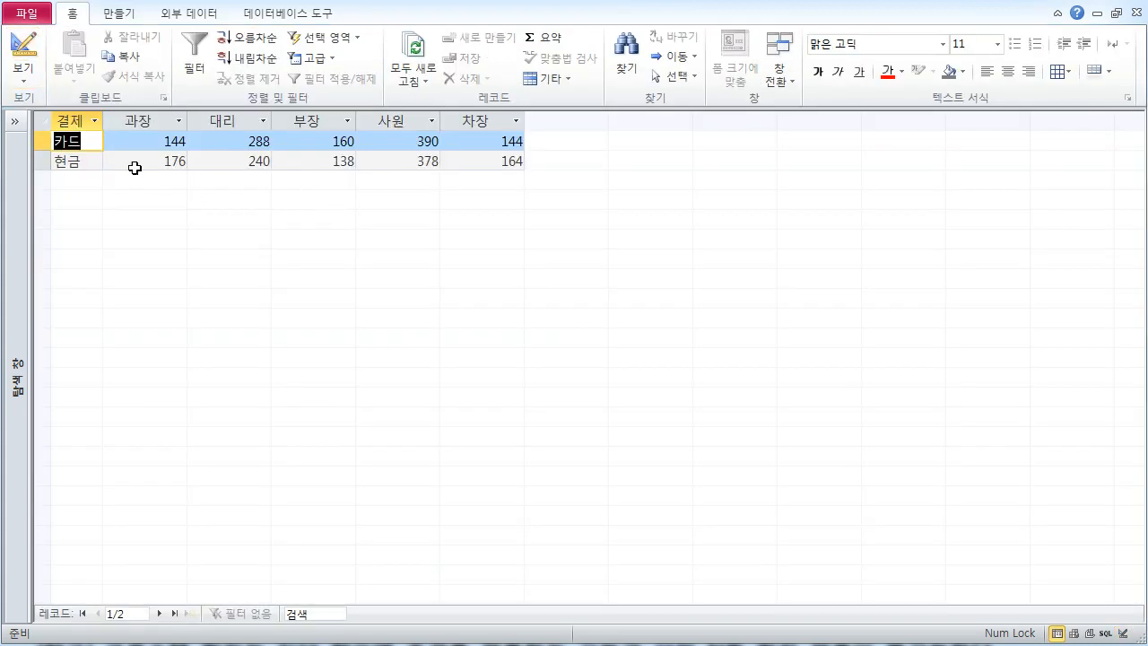
drag(50, 109, 97, 177)
drag(106, 96, 527, 131)
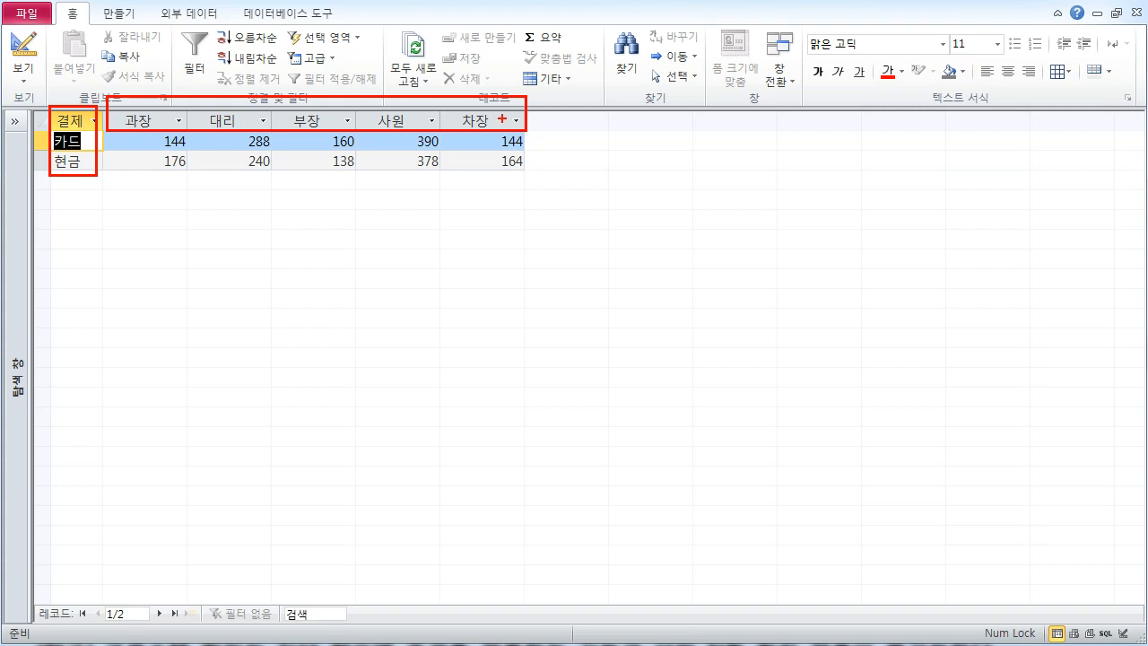
drag(107, 132, 531, 173)
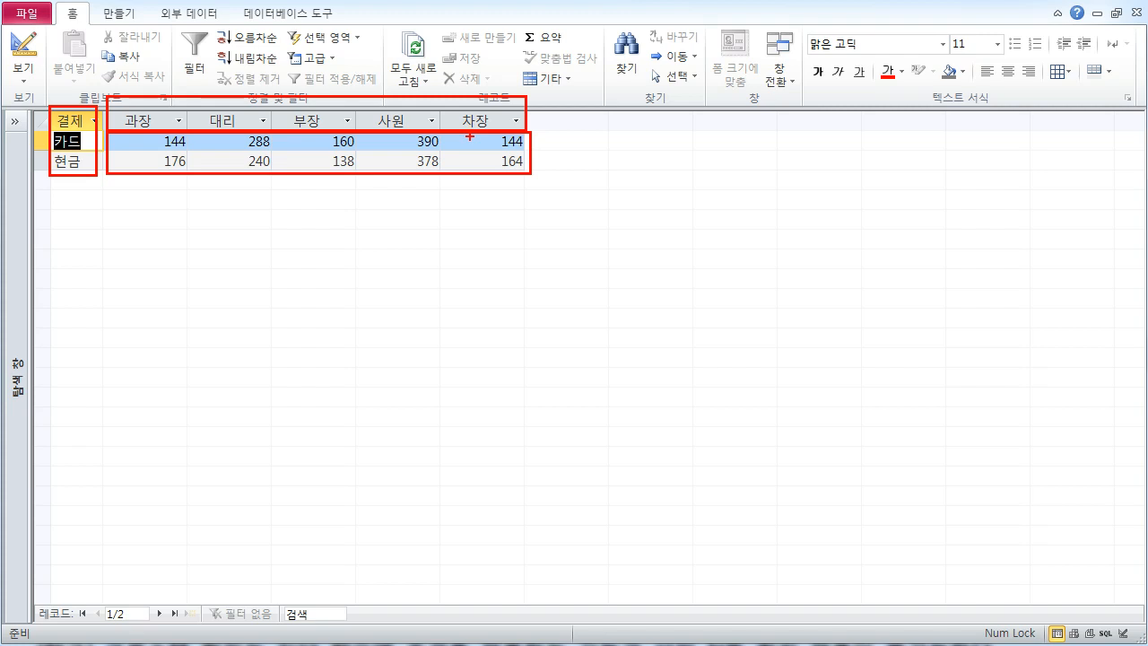
mouse_move(549, 111)
mouse_down()
mouse_move(549, 122)
mouse_move(596, 135)
mouse_move(619, 116)
mouse_move(643, 142)
mouse_move(730, 120)
mouse_move(741, 135)
mouse_up()
drag(731, 136, 741, 144)
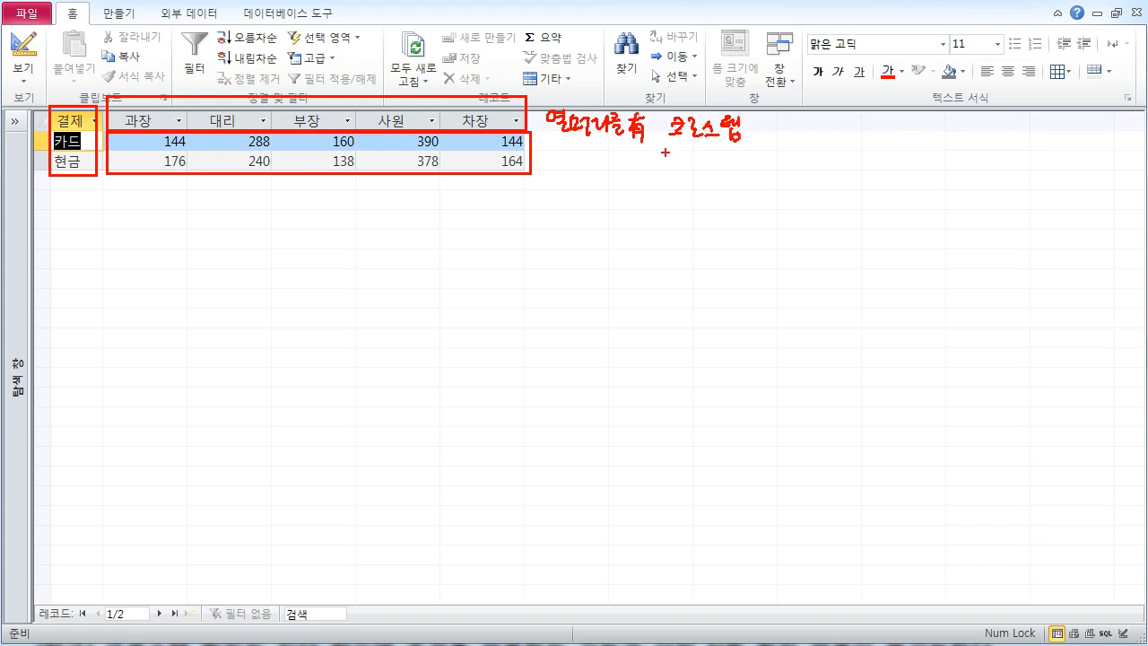
drag(644, 158, 628, 180)
drag(631, 168, 644, 166)
drag(588, 175, 592, 182)
drag(597, 177, 600, 185)
click(673, 174)
click(674, 182)
mouse_move(687, 162)
mouse_down()
mouse_move(705, 192)
mouse_move(719, 185)
mouse_up()
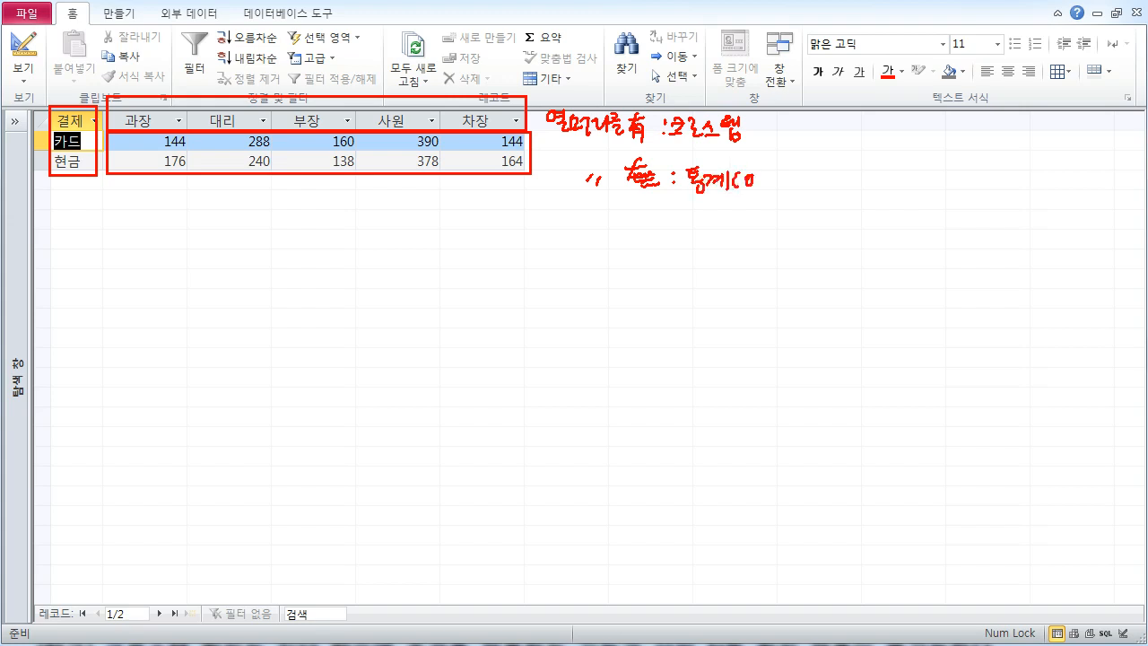
drag(740, 185, 760, 186)
drag(764, 175, 781, 179)
drag(765, 182, 790, 191)
mouse_move(90, 192)
mouse_down()
mouse_move(78, 194)
mouse_move(93, 195)
mouse_up()
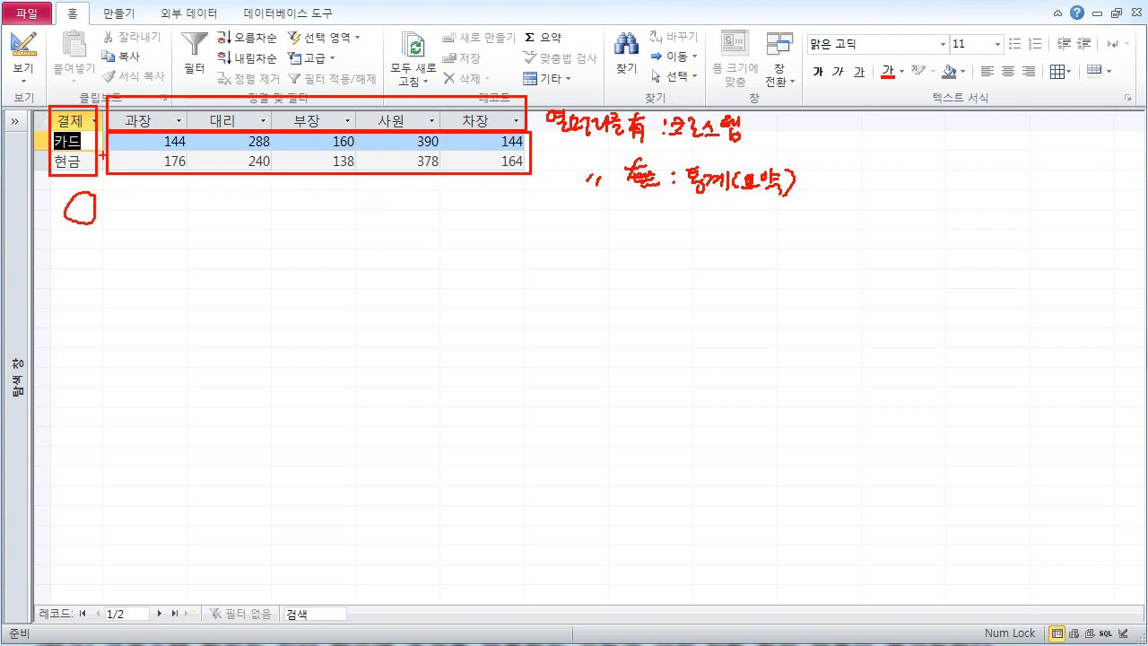
mouse_move(66, 196)
mouse_down()
mouse_move(94, 186)
mouse_move(98, 216)
mouse_up()
drag(98, 203, 109, 225)
mouse_move(104, 219)
mouse_down()
mouse_move(185, 222)
mouse_move(208, 209)
mouse_move(215, 226)
mouse_up()
drag(215, 214, 225, 221)
drag(233, 205, 235, 233)
mouse_move(273, 76)
mouse_down()
mouse_move(305, 94)
mouse_move(350, 86)
mouse_up()
drag(352, 70, 374, 84)
drag(377, 72, 384, 93)
drag(391, 70, 395, 93)
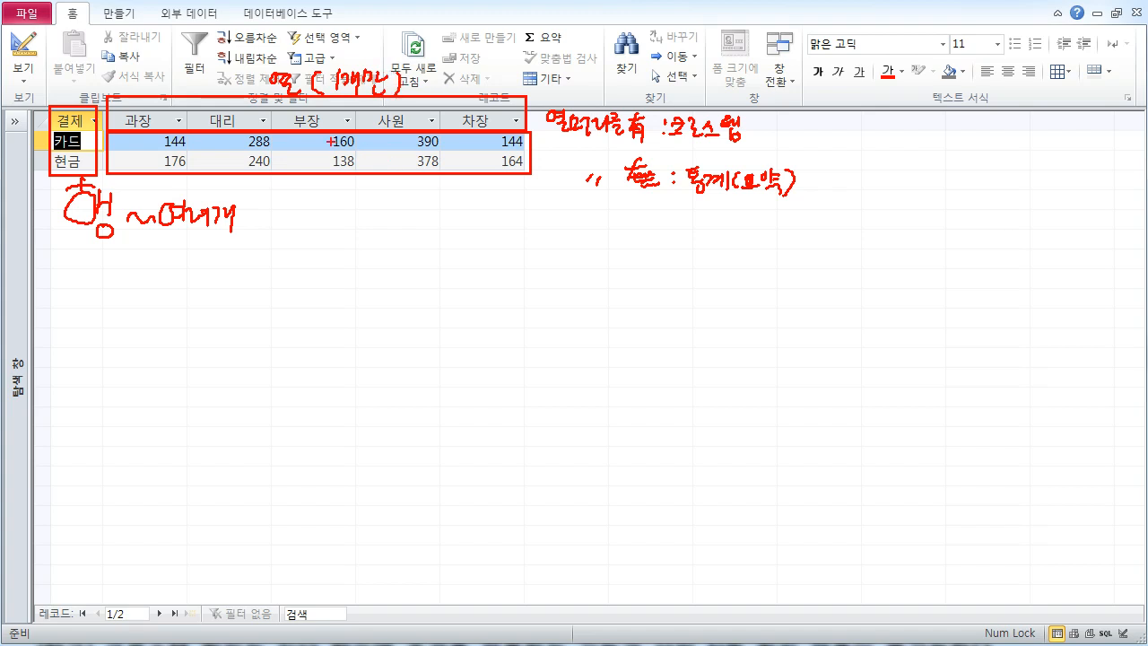
key(Escape)
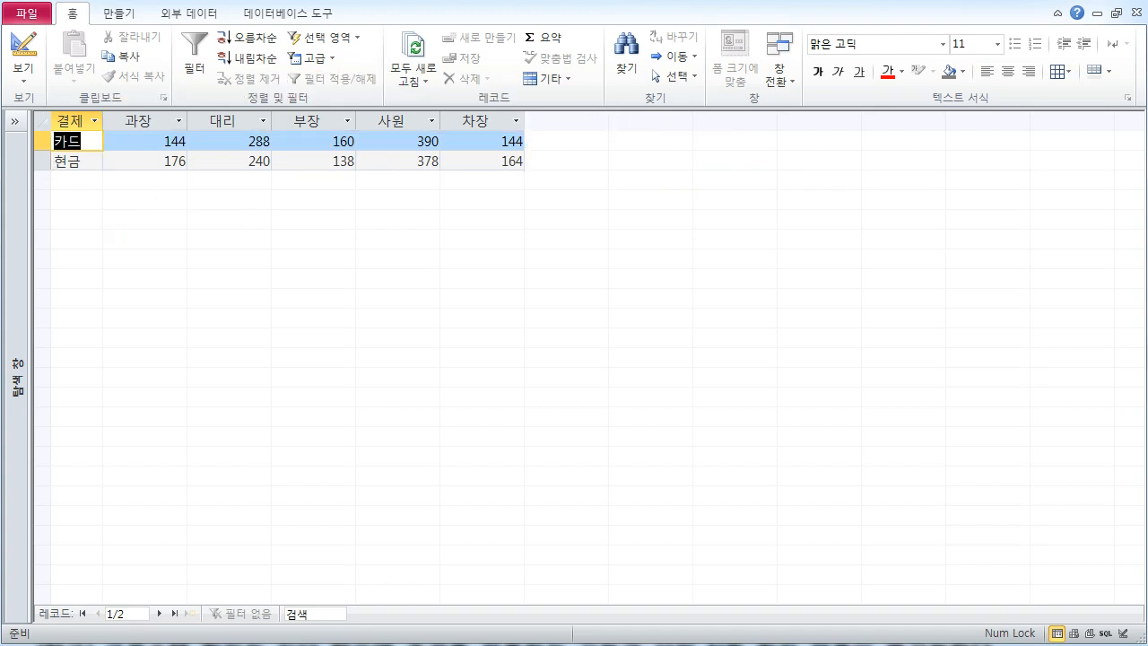
- Change the crosstab back to a select query and run it to compare the summarized rows
click(20, 45)
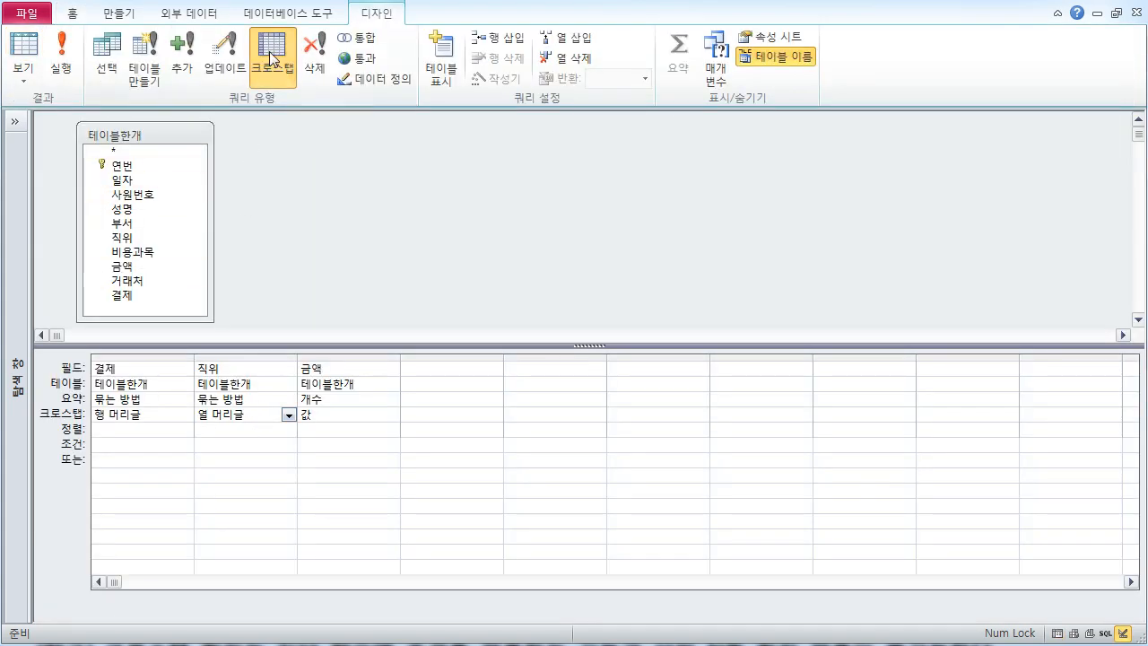
click(112, 61)
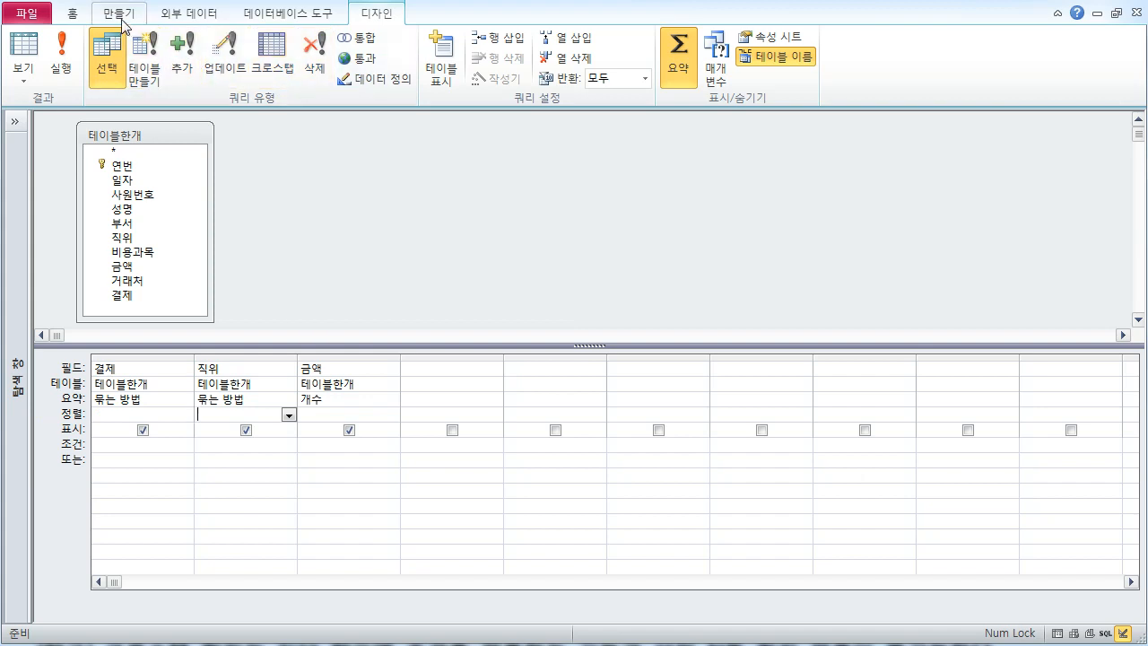
click(60, 54)
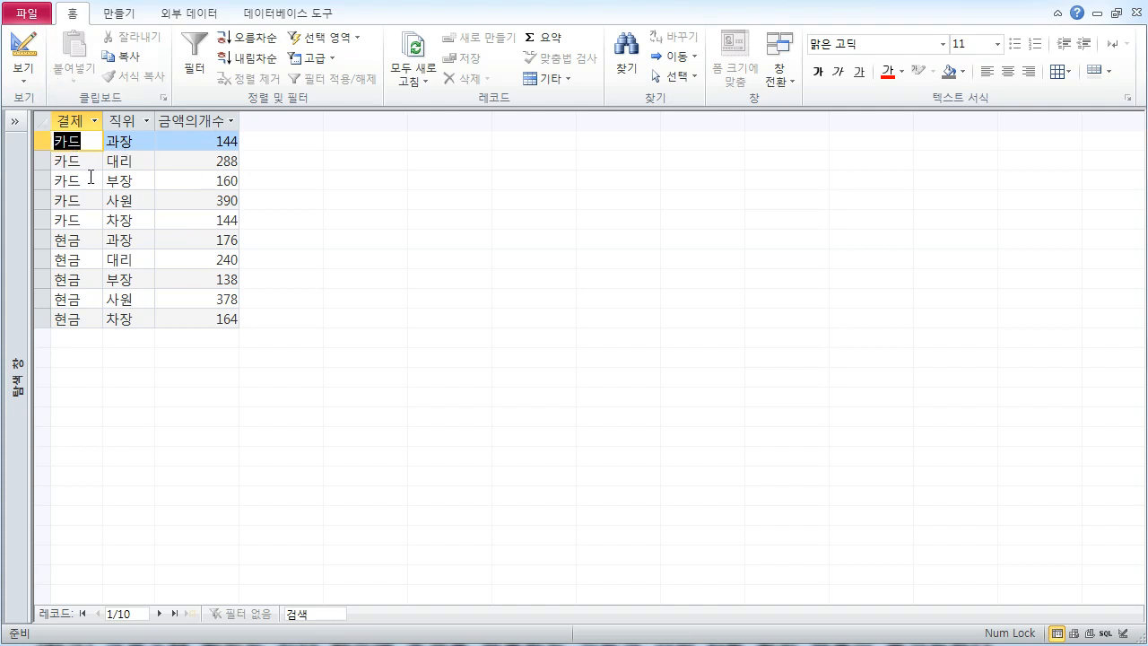
- Switch the query type to crosstab again and run it
click(24, 47)
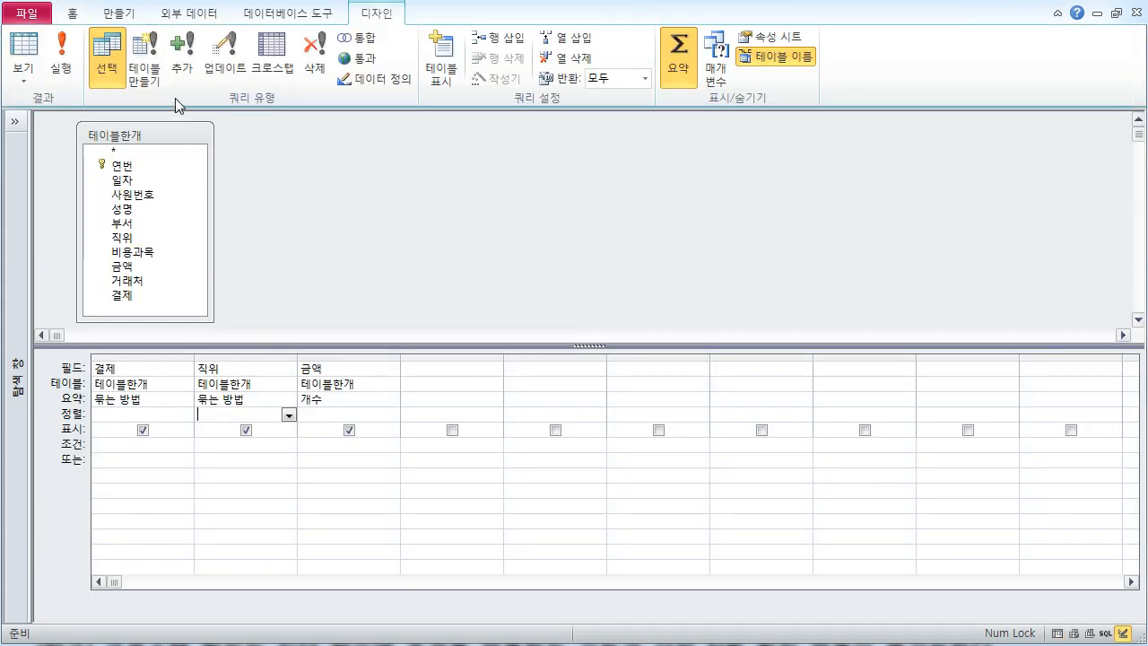
click(272, 56)
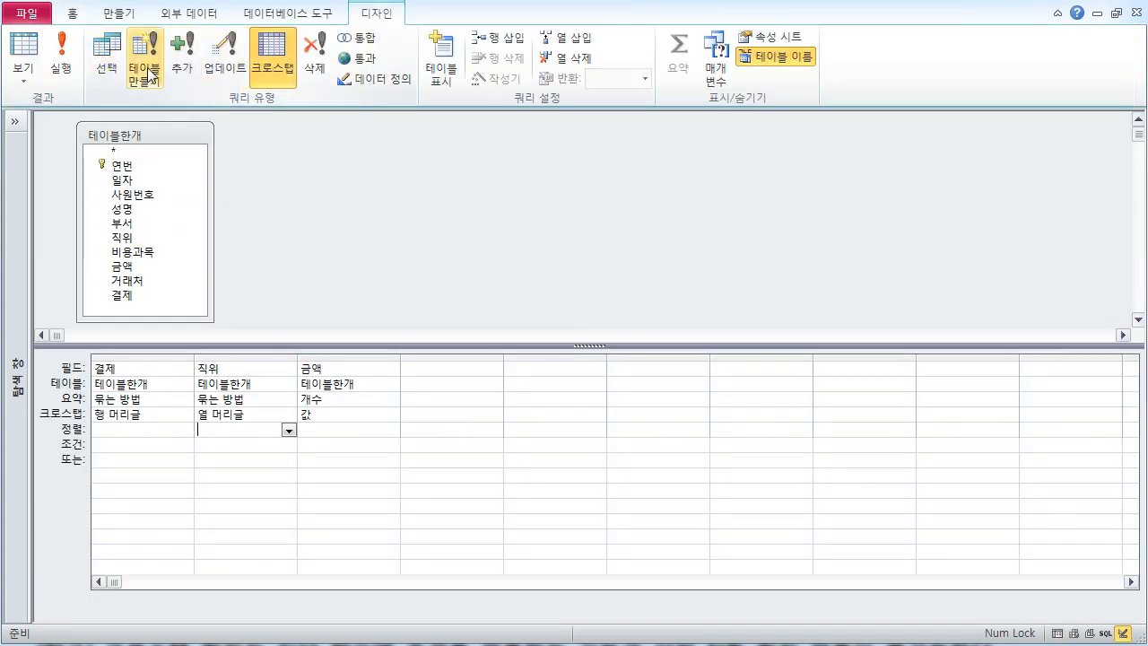
click(62, 51)
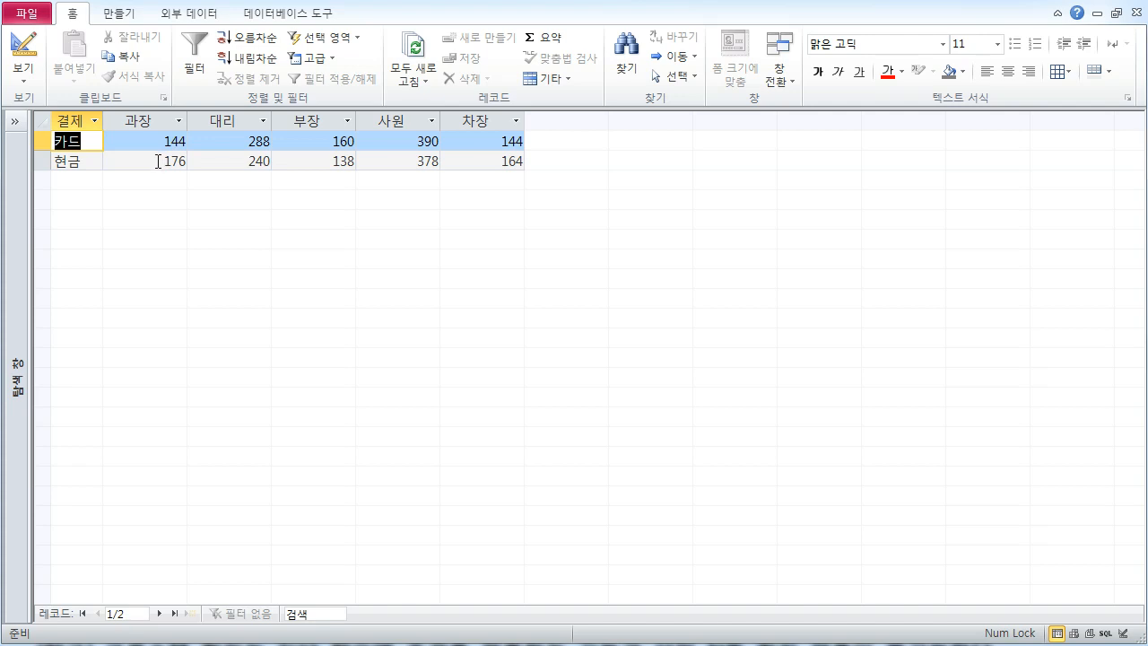
drag(79, 141, 526, 142)
drag(321, 119, 320, 214)
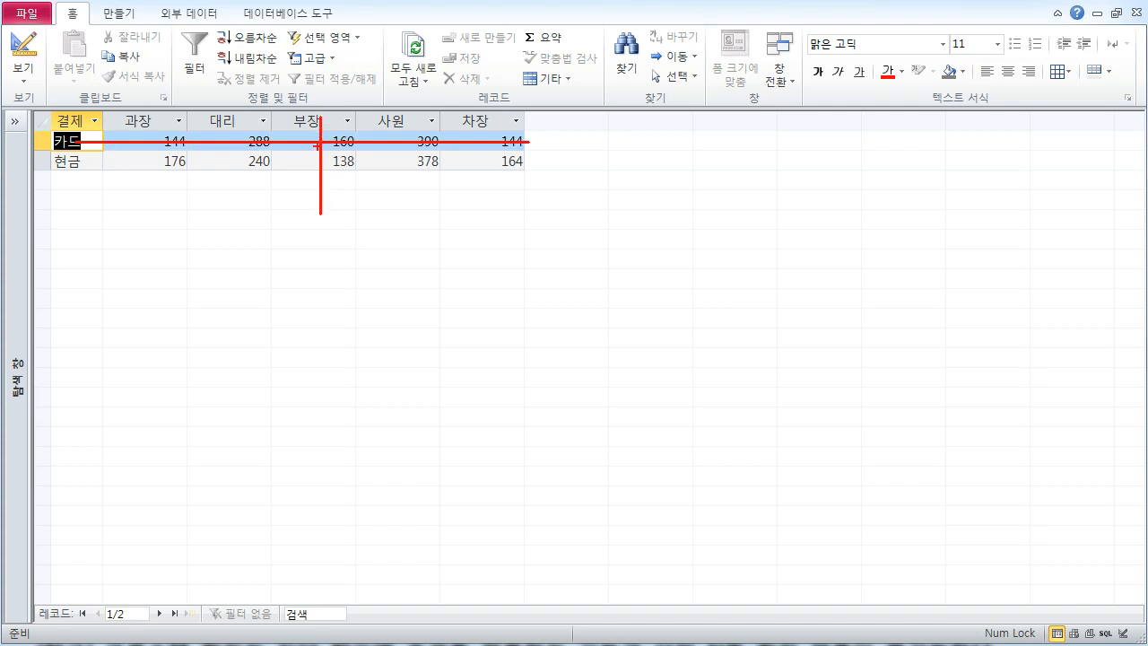
mouse_move(306, 131)
mouse_down()
mouse_move(297, 100)
mouse_move(320, 131)
mouse_up()
mouse_move(55, 145)
mouse_down()
mouse_move(81, 127)
mouse_move(101, 143)
mouse_up()
mouse_move(314, 148)
mouse_down()
mouse_move(372, 149)
mouse_move(321, 129)
mouse_move(313, 166)
mouse_up()
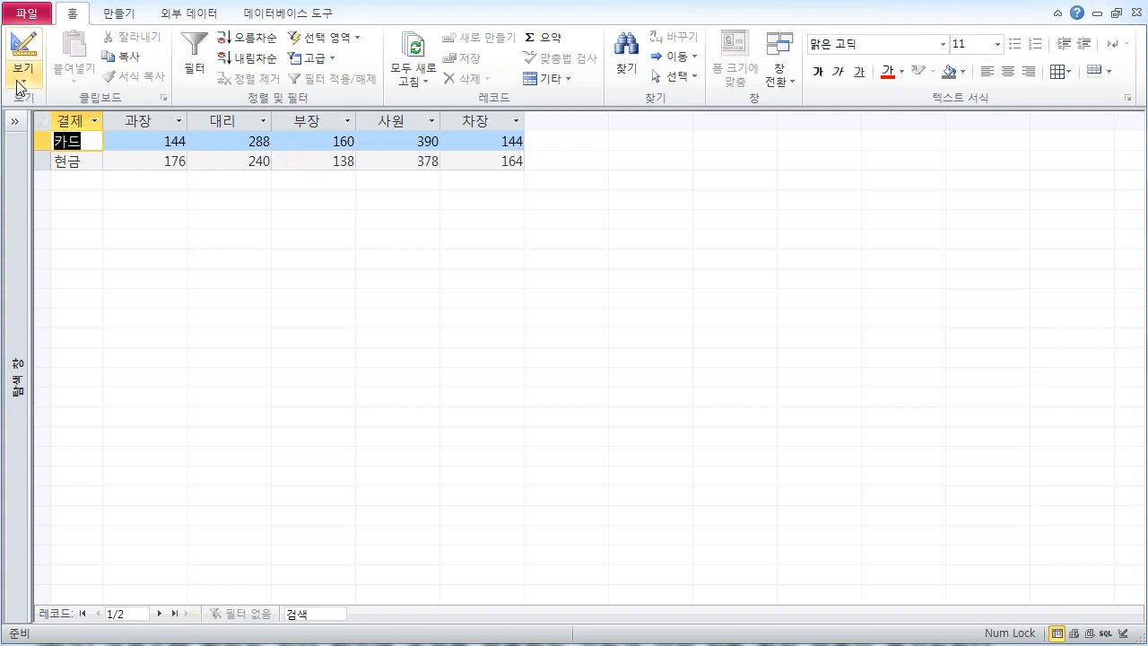
- Turn the crosstab into a select query from Design view and check its datasheet
click(24, 50)
click(344, 418)
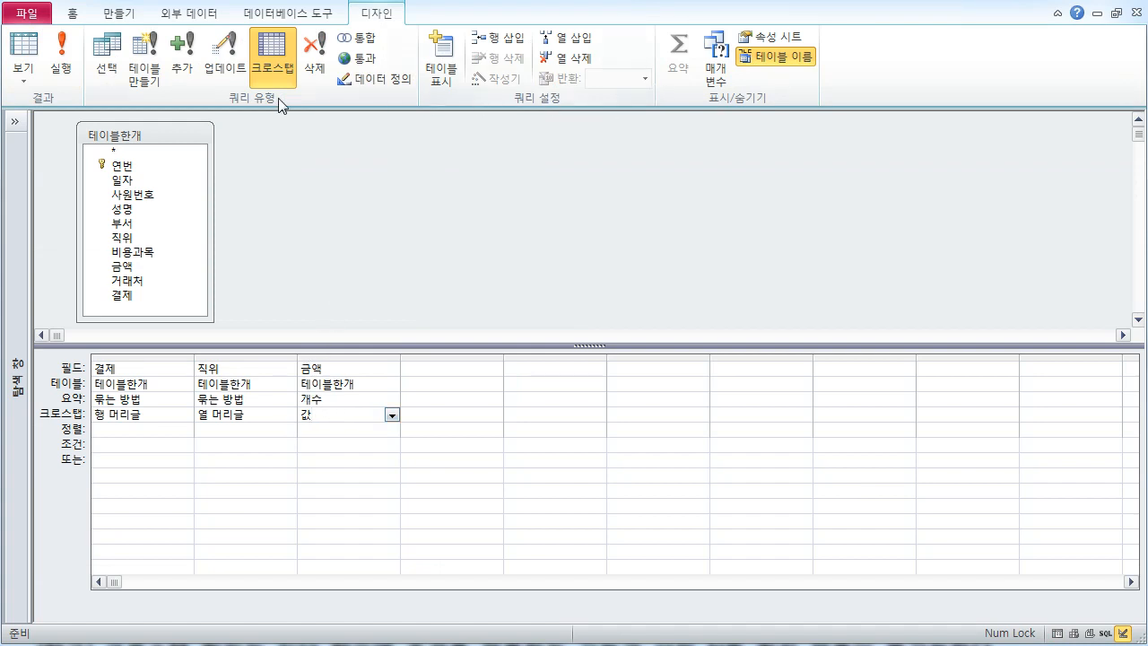
click(107, 56)
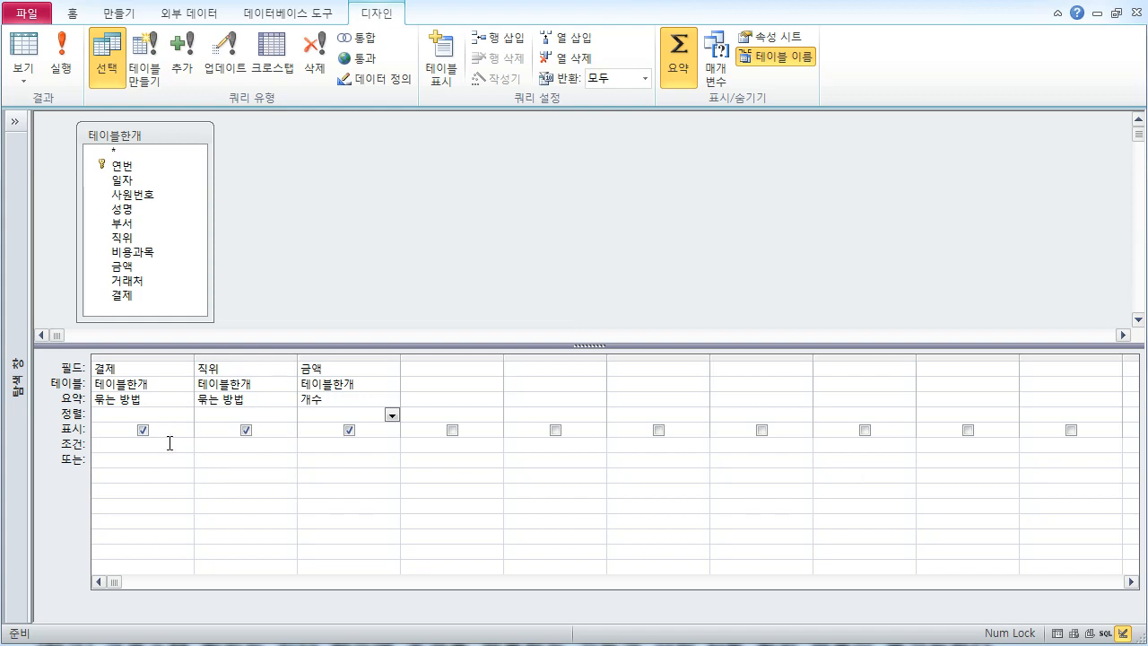
click(25, 54)
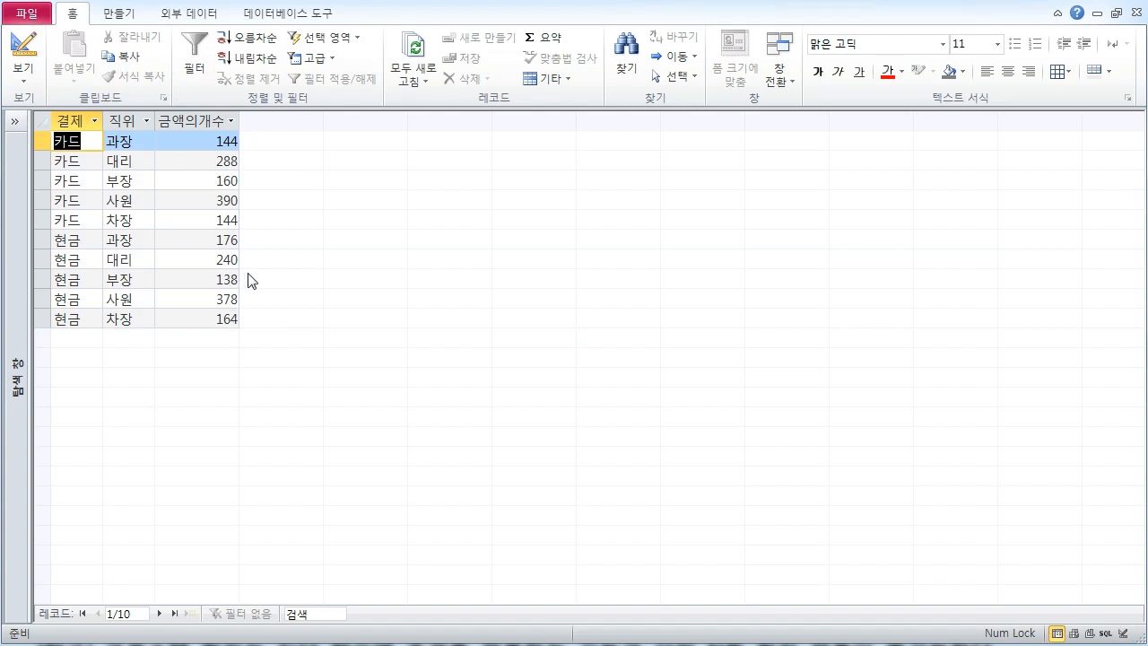
- Add the criterion >=300 to the 금액 개수 column and view the filtered results
click(24, 52)
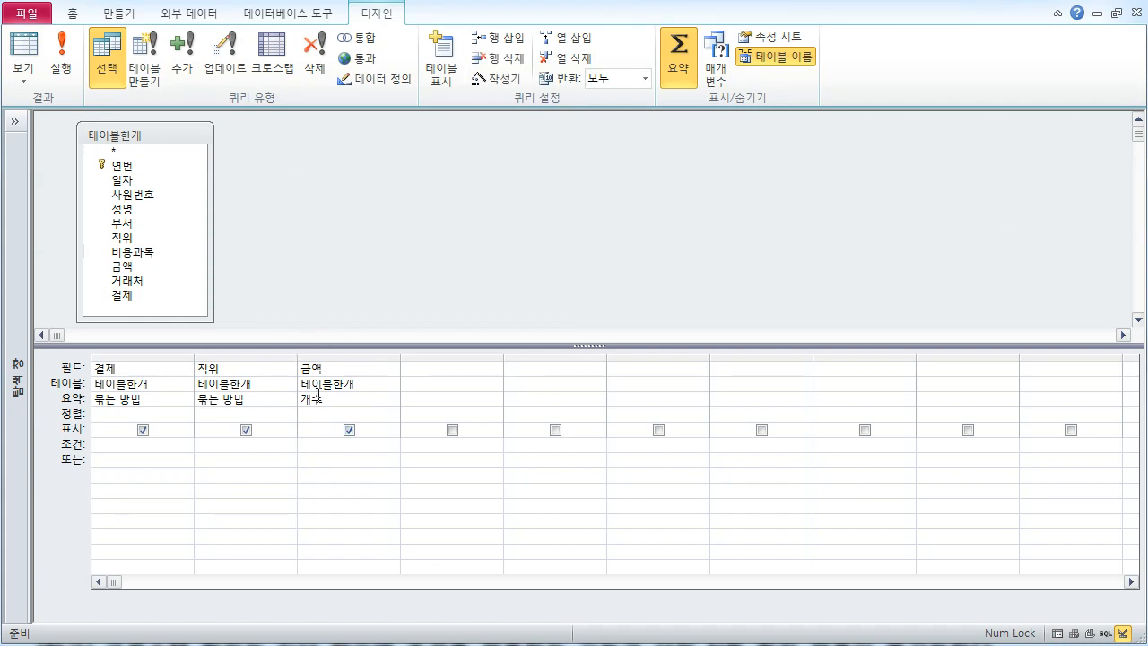
text(>=300)
click(23, 55)
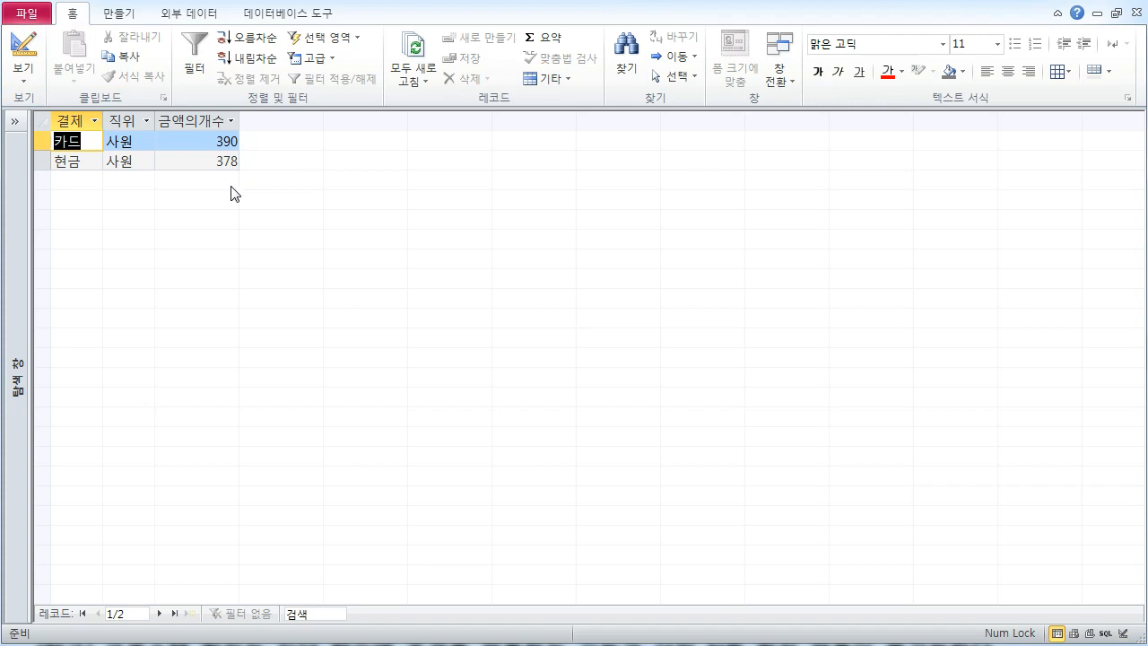
click(23, 56)
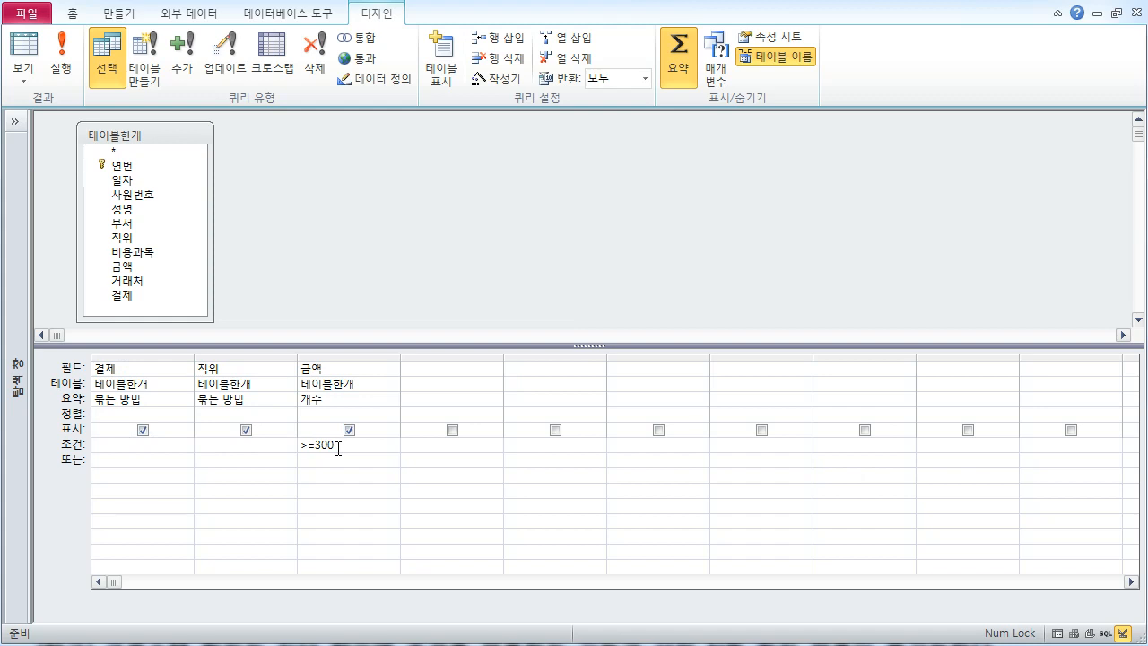
click(305, 368)
click(40, 53)
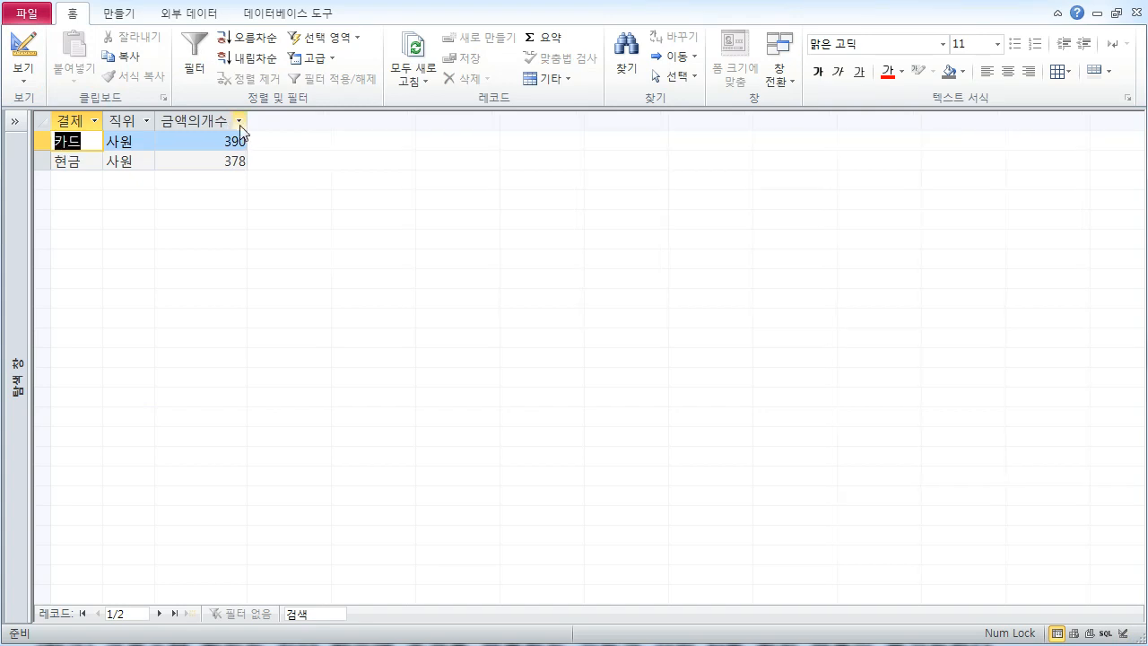
- In Design view, give the 금액 count column the alias 총개수 by making its field expression 총개수: [금액]
click(27, 52)
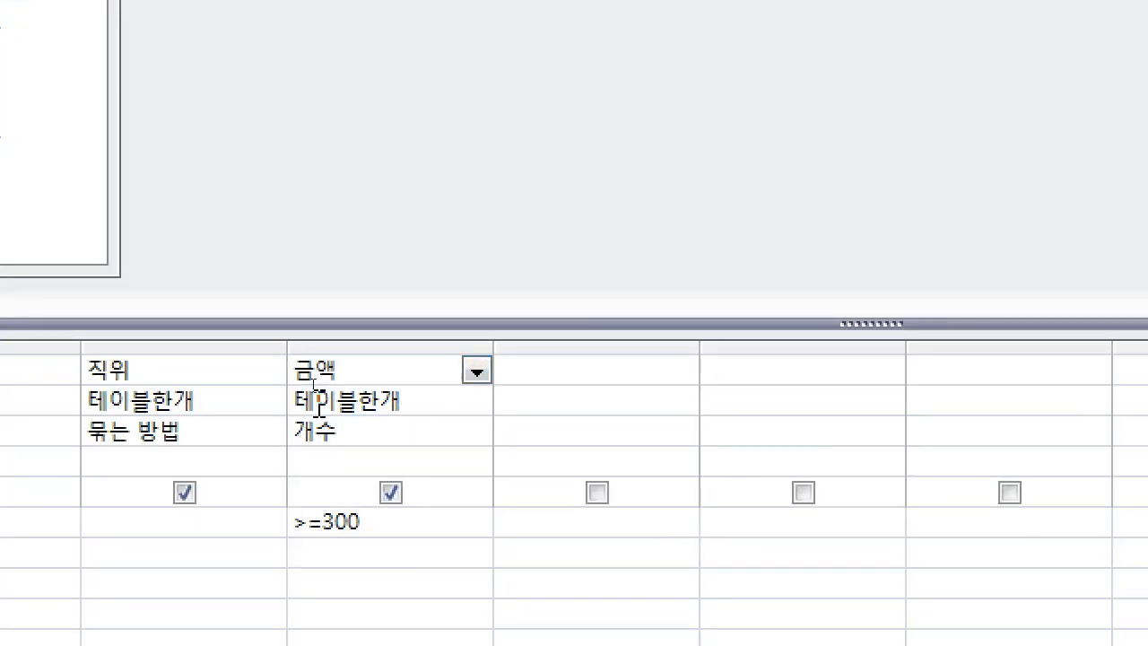
text(ㅊ)
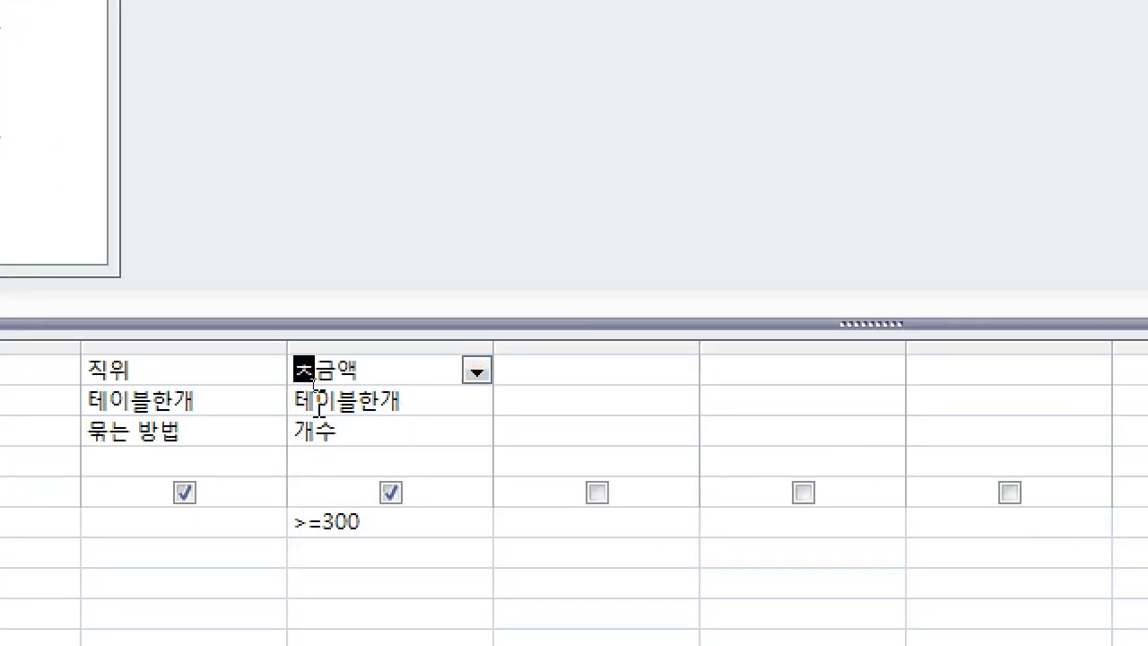
text(ㅗㅇ개수)
text(:)
text([)
key(Right)
key(Right)
text(])
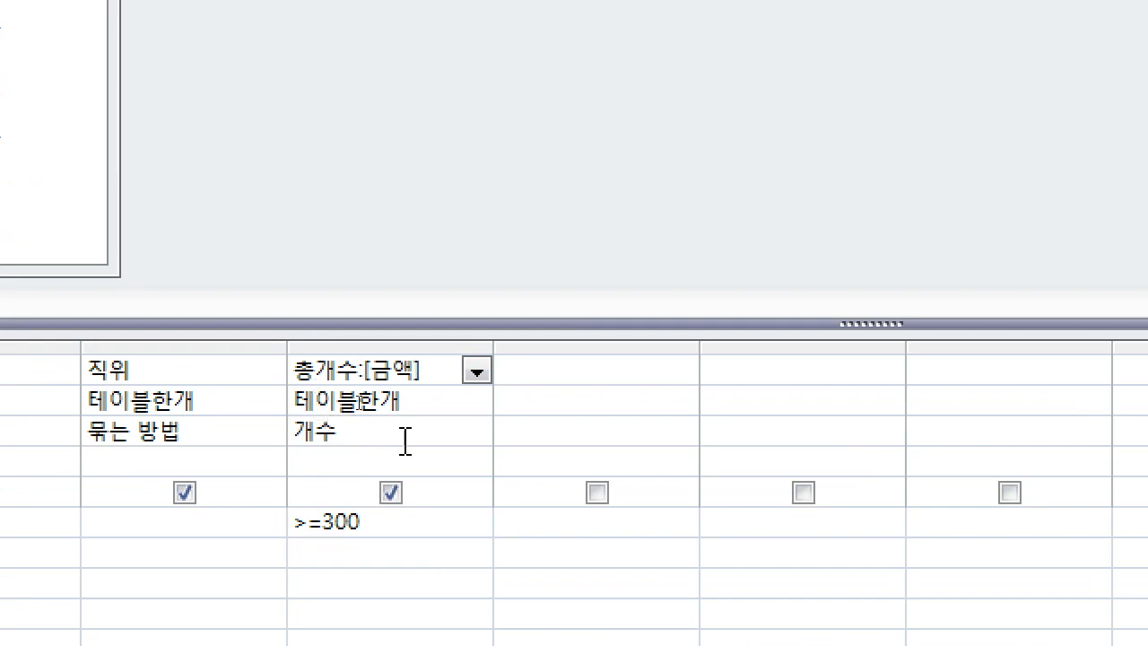
click(429, 412)
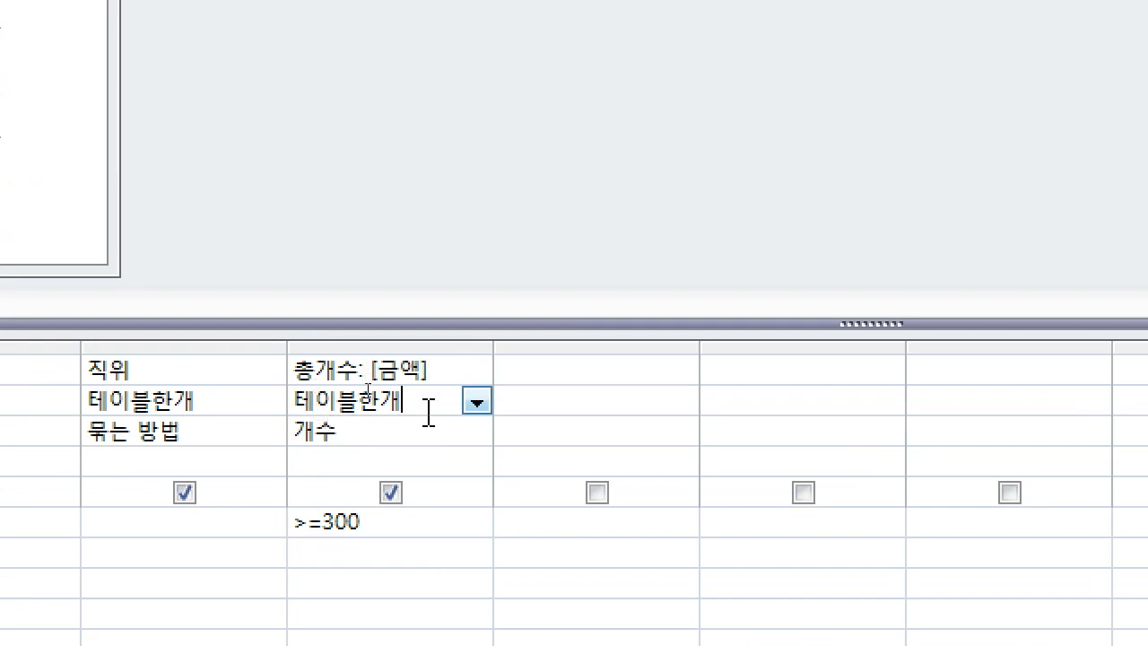
click(331, 360)
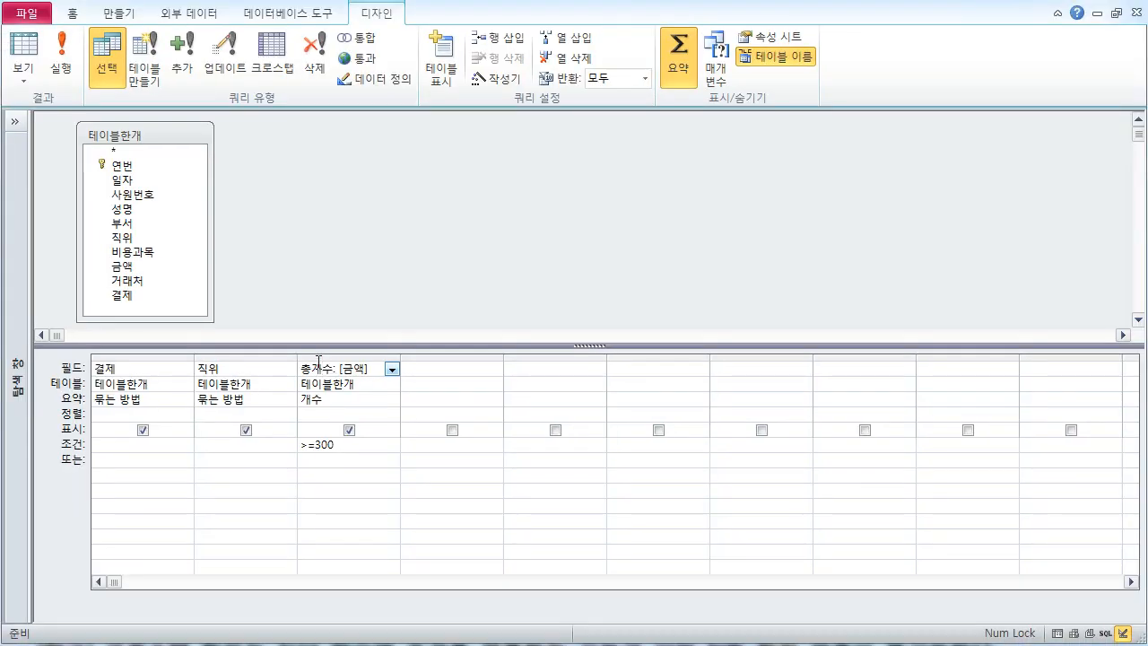
- View the query's datasheet and fit the width of the 총개수 column to its contents
click(23, 46)
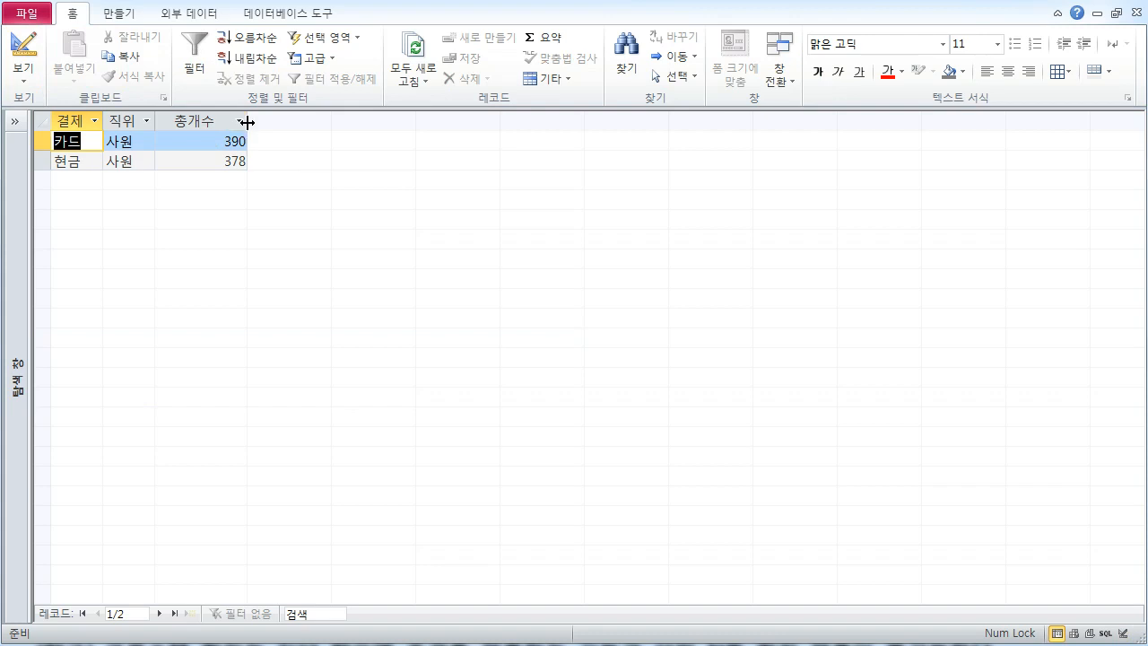
double_click(248, 121)
click(23, 54)
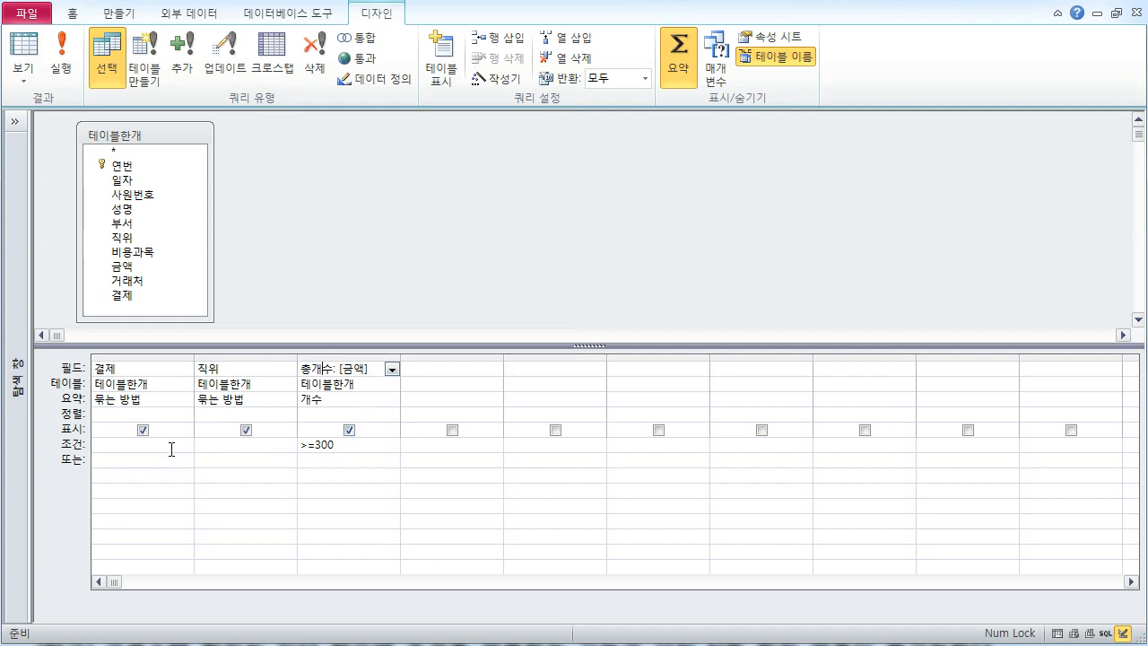
- Replace the criterion of the 총개수 column with >=200
drag(339, 449, 295, 438)
key(Delete)
text(200)
key(BackSpace)
text(>=200)
- Add the criterion ="현금" to the 결제 column and run the query
click(150, 444)
text(현금)
key(Down)
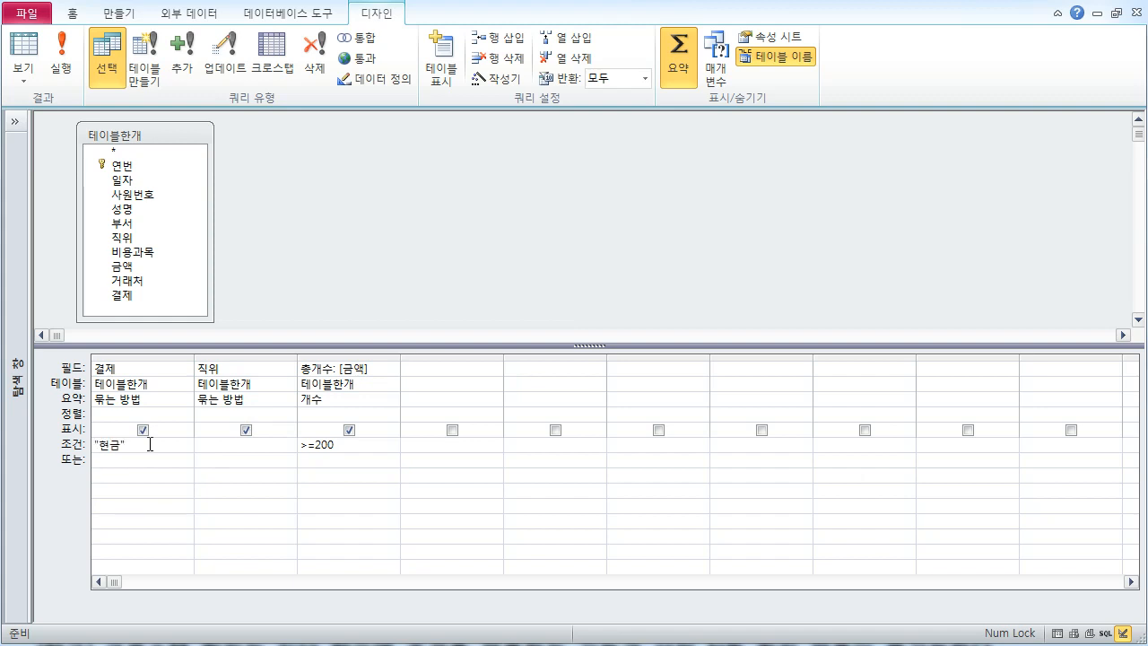
click(94, 444)
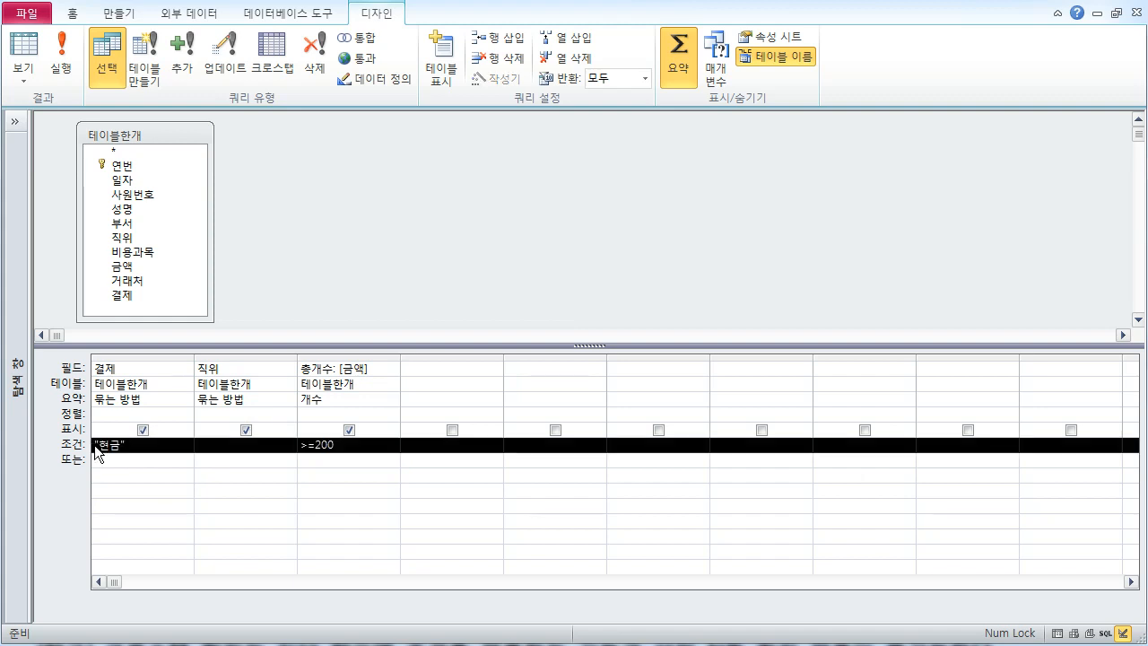
click(95, 445)
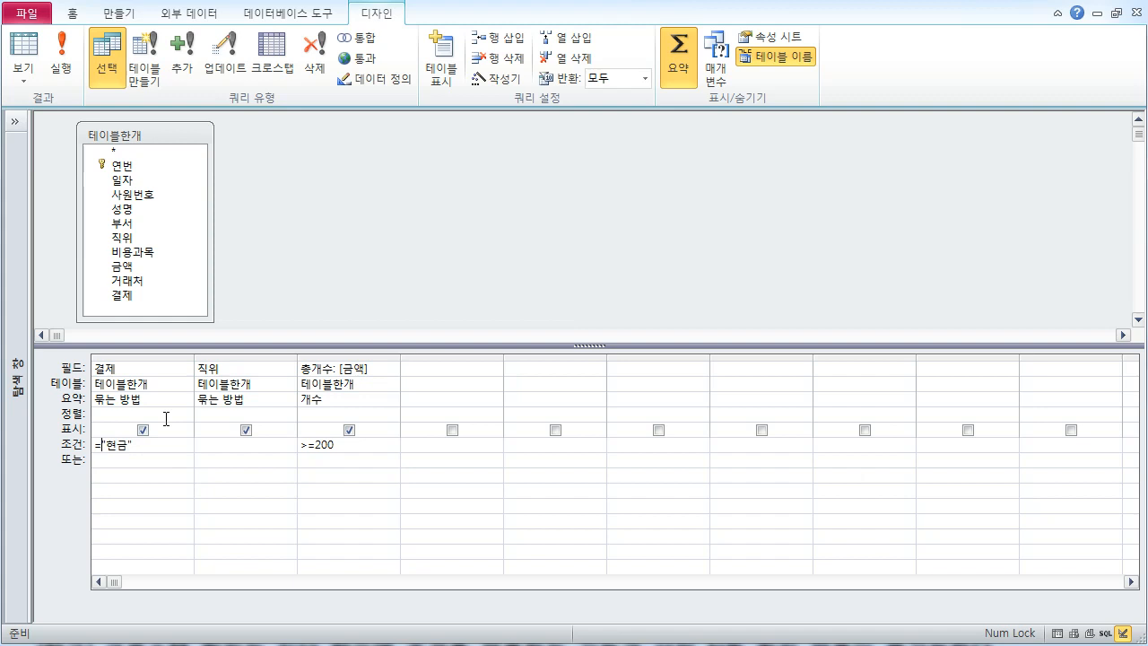
click(61, 58)
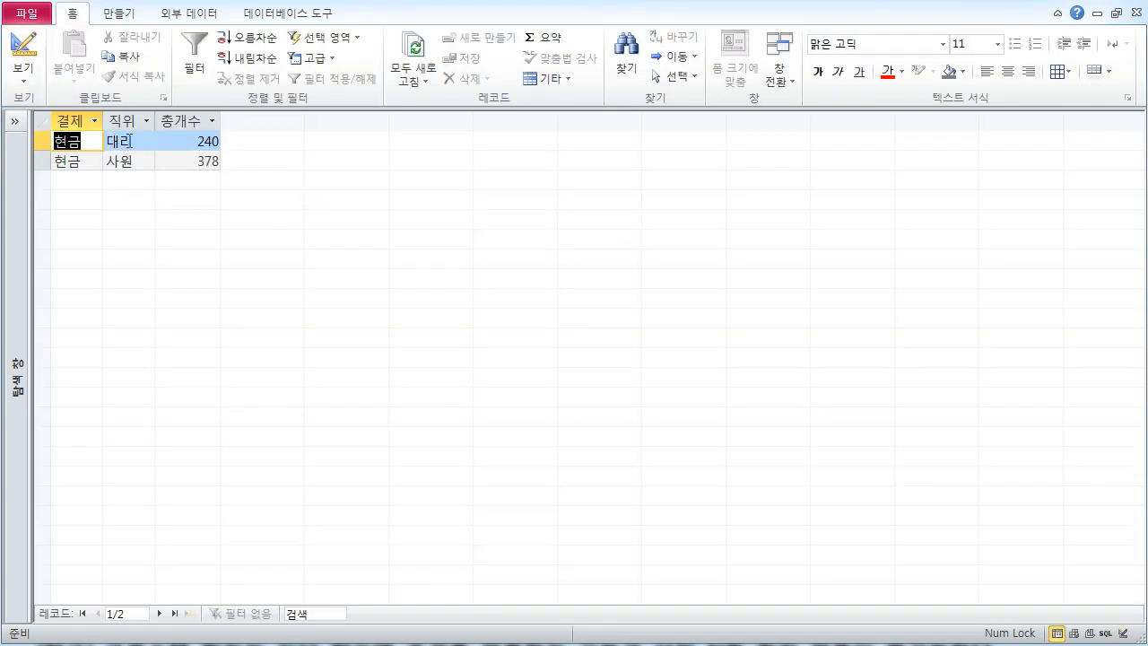
- Add the criterion =대리 to the 직위 column in Design view and check the resulting datasheet
click(24, 56)
click(207, 448)
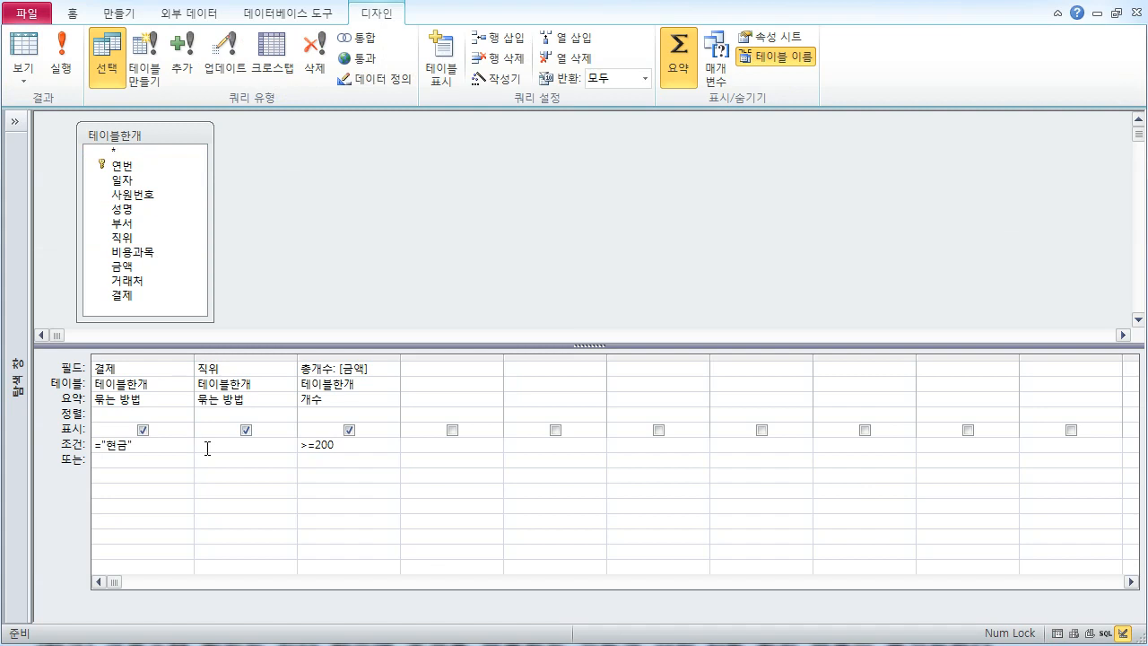
text(=대리)
key(Return)
click(36, 54)
click(35, 48)
- Delete the criteria from the 결제 and 직위 columns
drag(147, 446, 51, 450)
key(Delete)
drag(241, 445, 180, 445)
key(Delete)
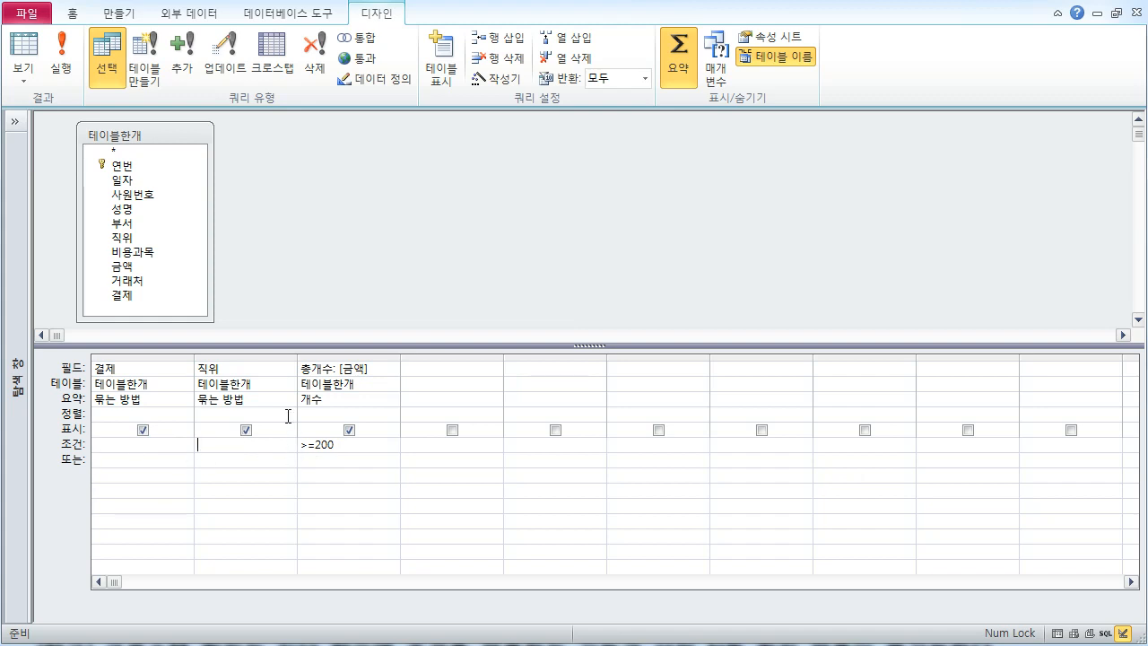
- Open the query's SQL view and copy the whole statement into Notepad
click(22, 72)
click(47, 228)
key(ctrl+c)
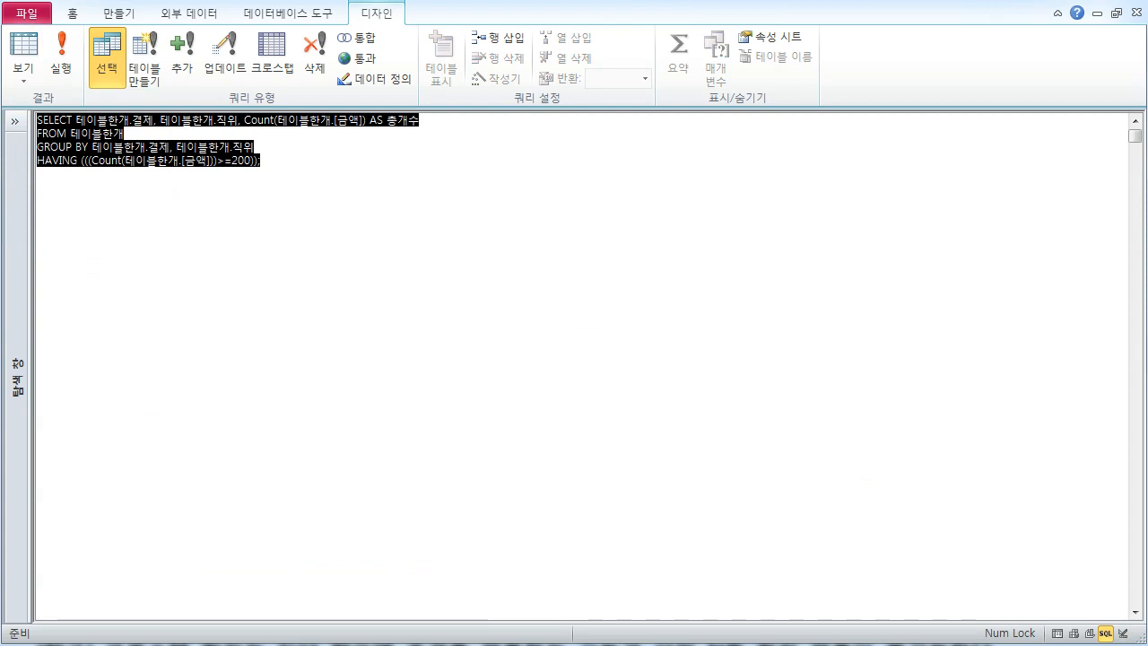
click(278, 645)
key(ctrl+v)
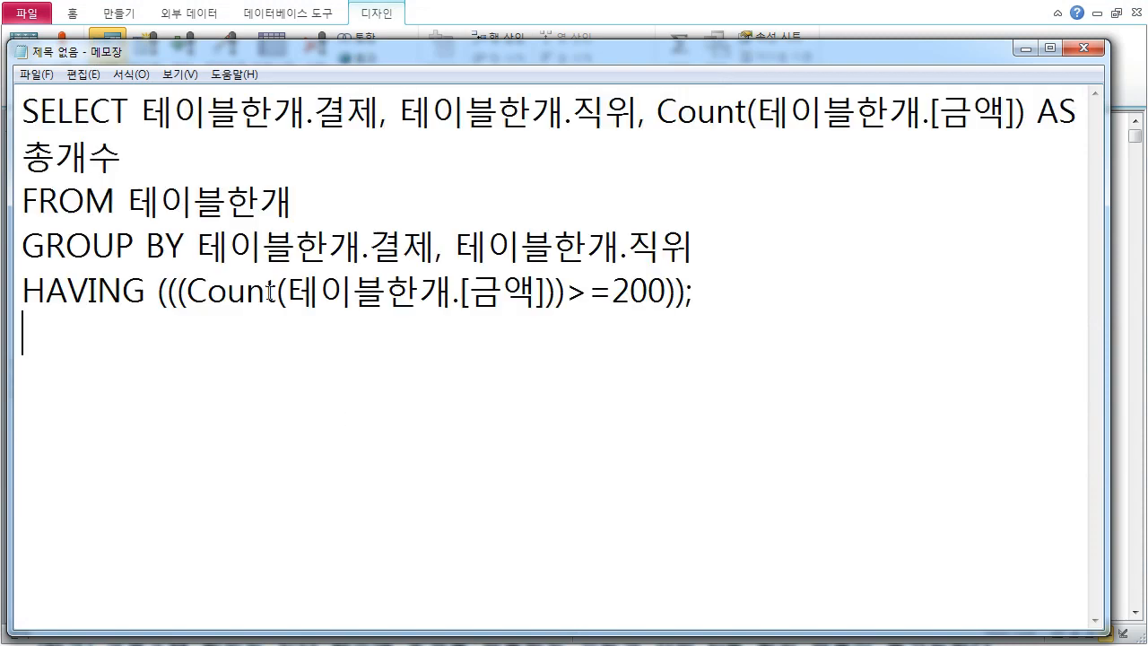
- Examine the GROUP BY and HAVING clauses of the pasted statement, then leave Notepad for Access
drag(45, 292, 679, 292)
click(185, 249)
drag(185, 249, 183, 292)
click(249, 296)
click(1088, 50)
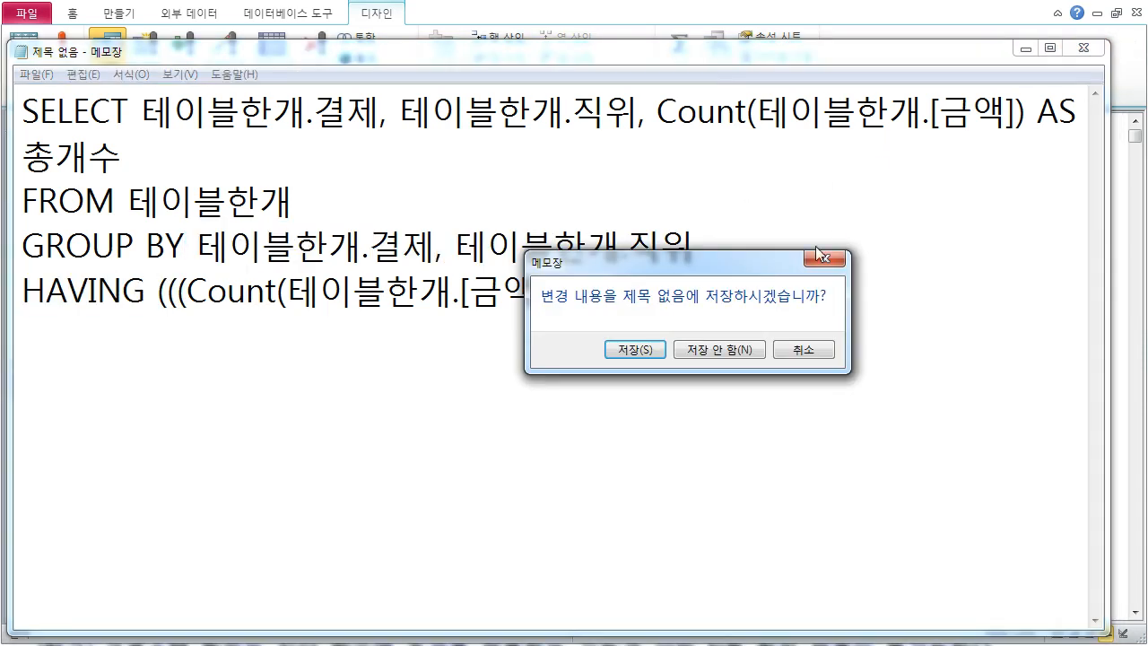
click(768, 351)
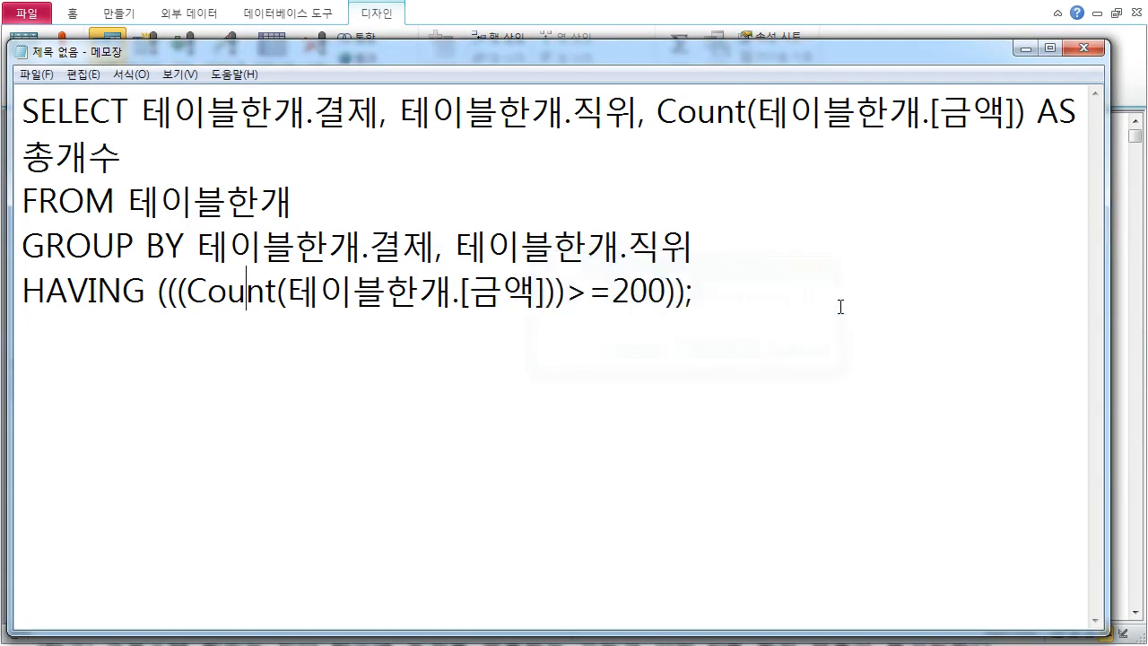
click(375, 274)
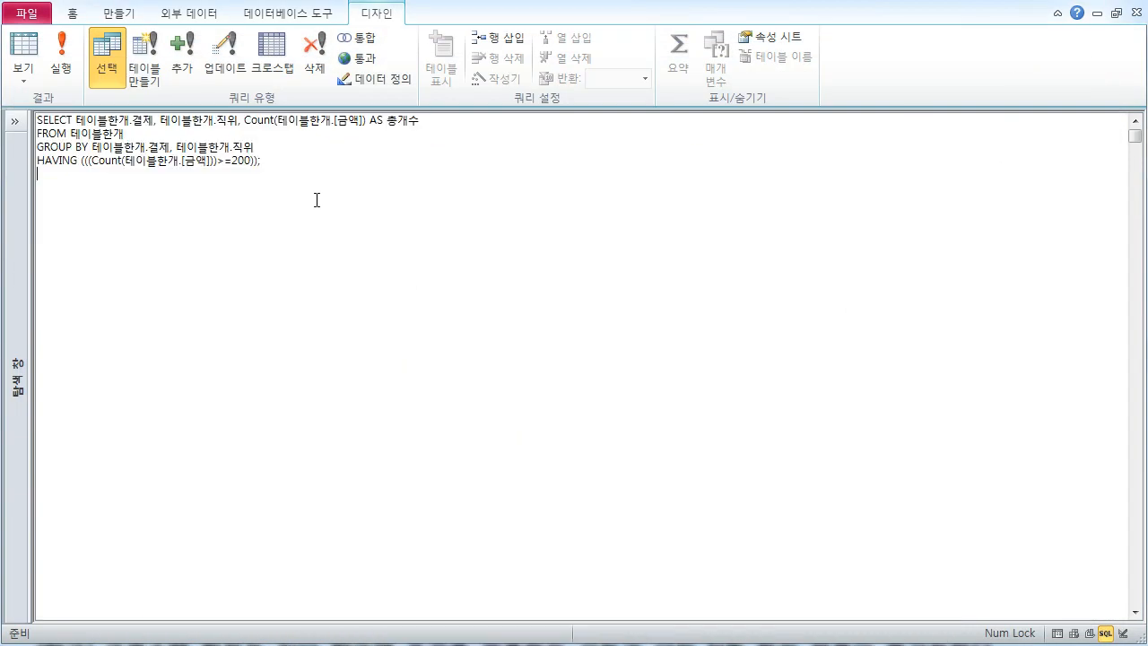
- Check the query's datasheet and go back to Design view
click(23, 50)
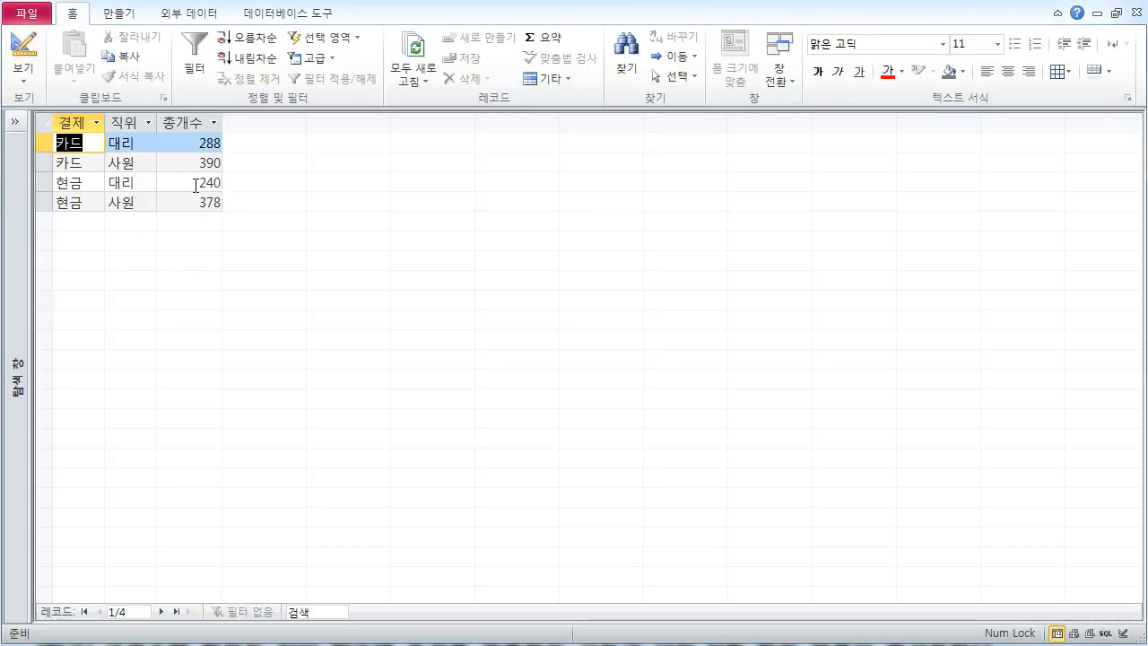
click(23, 78)
click(72, 261)
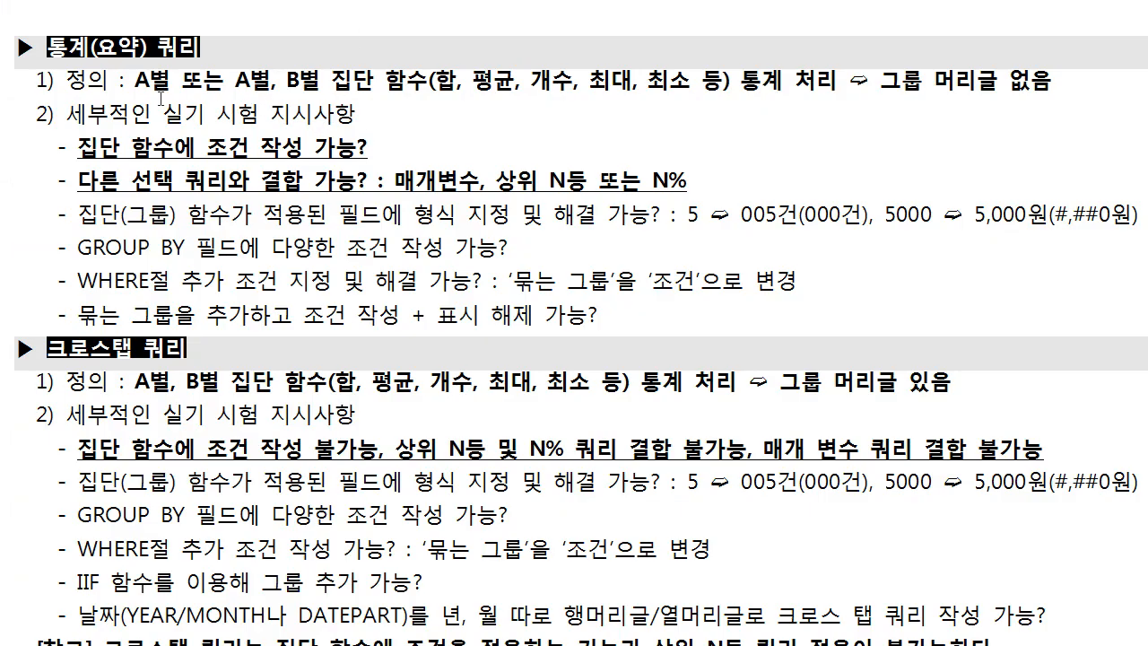
- Review in the lecture notes how summary and crosstab queries are defined and whether summary queries allow aggregate criteria, parameters and top-N values
drag(136, 81, 305, 82)
click(368, 82)
drag(493, 83, 675, 90)
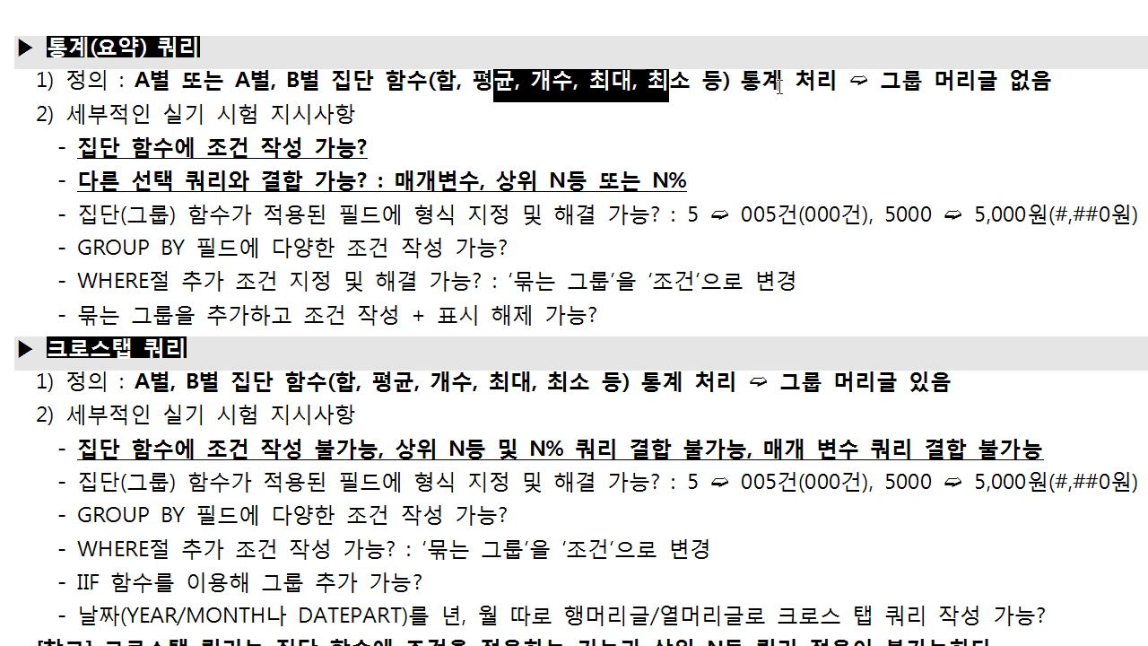
drag(136, 383, 218, 378)
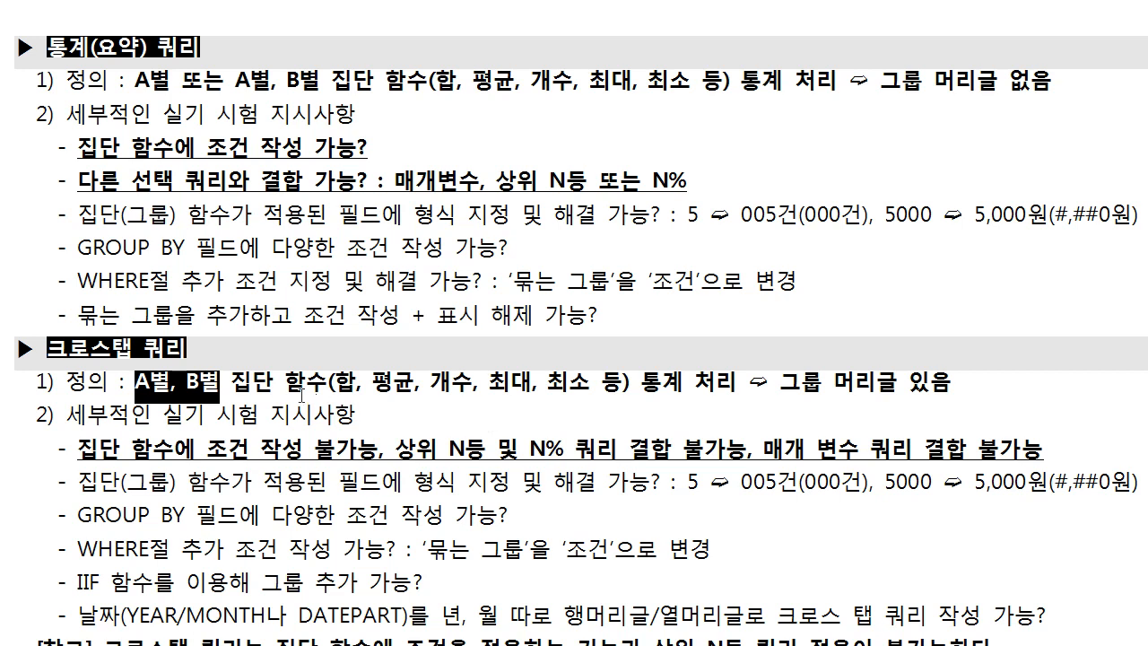
drag(83, 146, 706, 190)
click(380, 146)
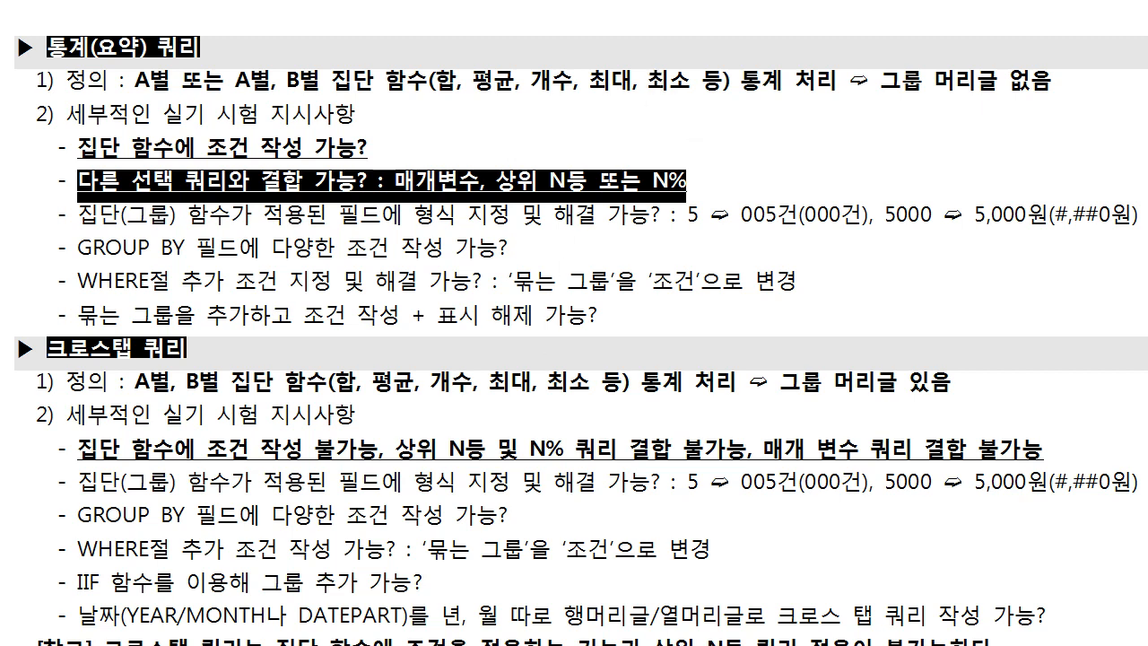
- Switch back to Access and delete the >=200 criterion from the 총개수 column
key(alt+Tab)
click(411, 275)
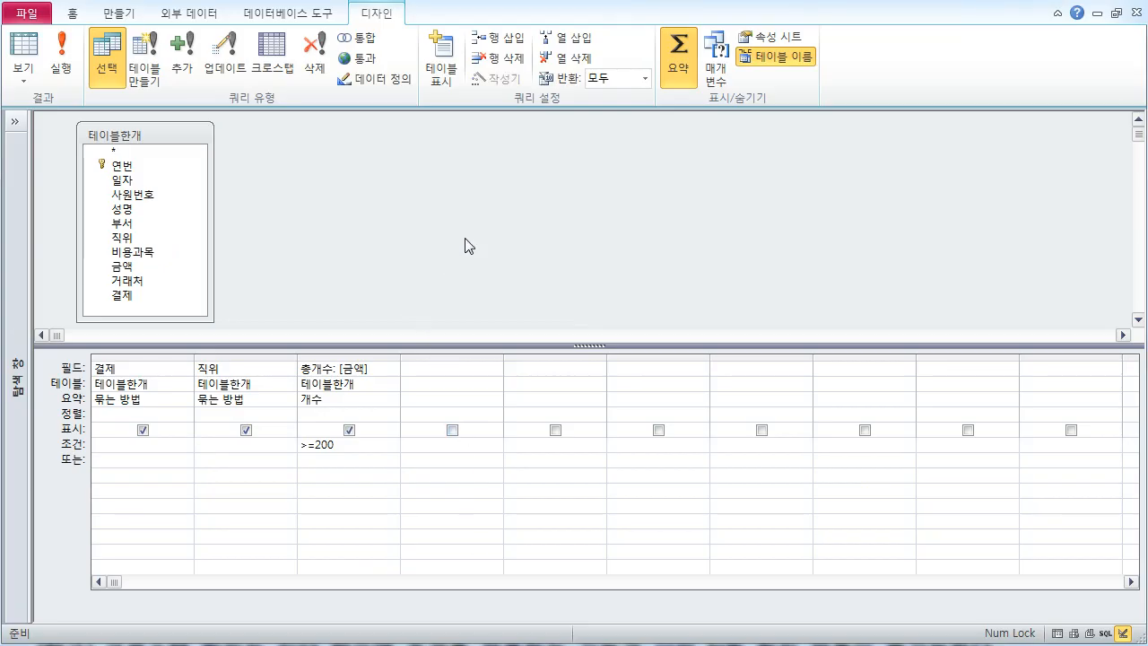
drag(346, 451, 257, 448)
key(Delete)
- Add the parameter criterion [결제 방법 입력] to the 결제 column and view the results for the value 카드
click(158, 443)
text([결ㅈㅔㅡㅂㅓㅂ ㅇㅣㅂㄹㅕ)
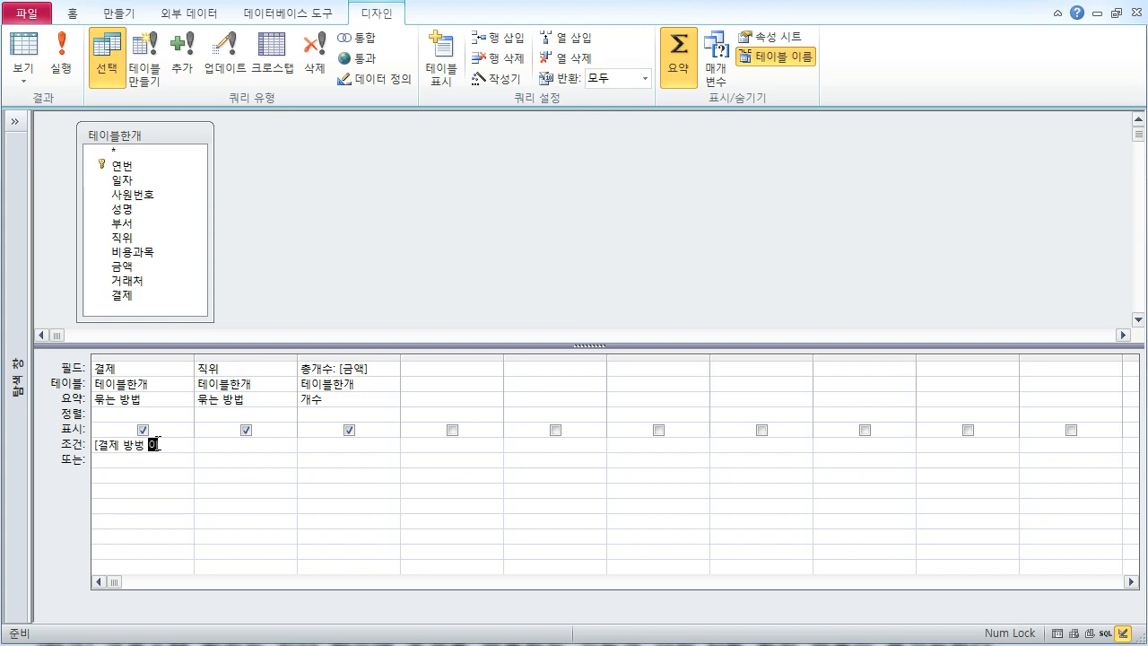
text(ㄱ])
key(Down)
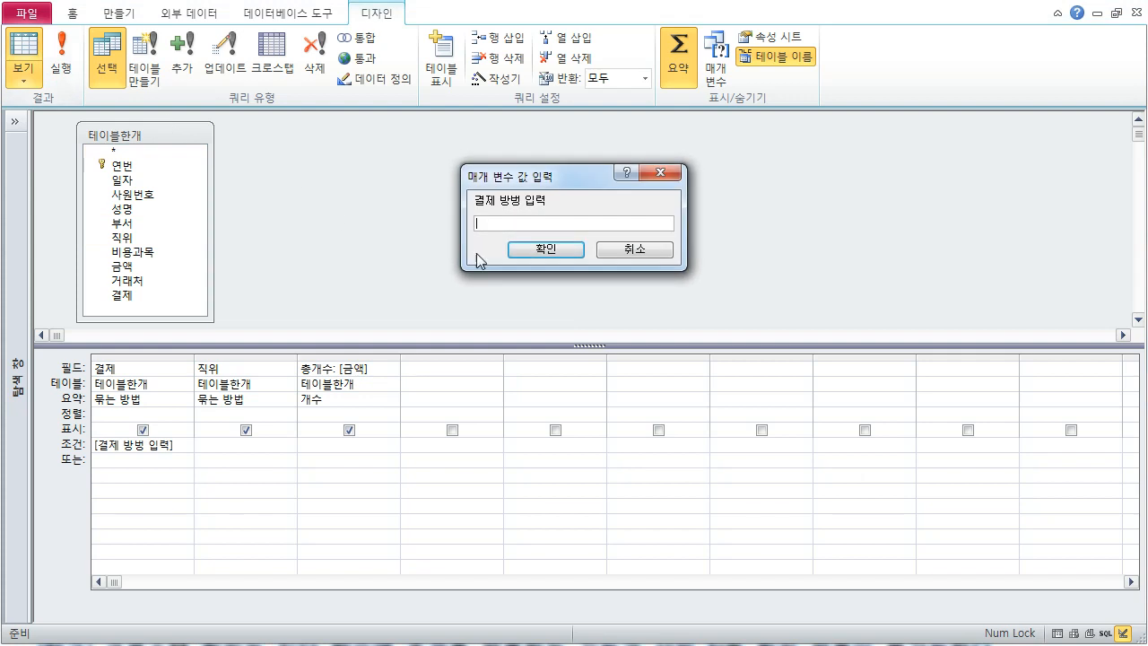
text(카드)
key(Return)
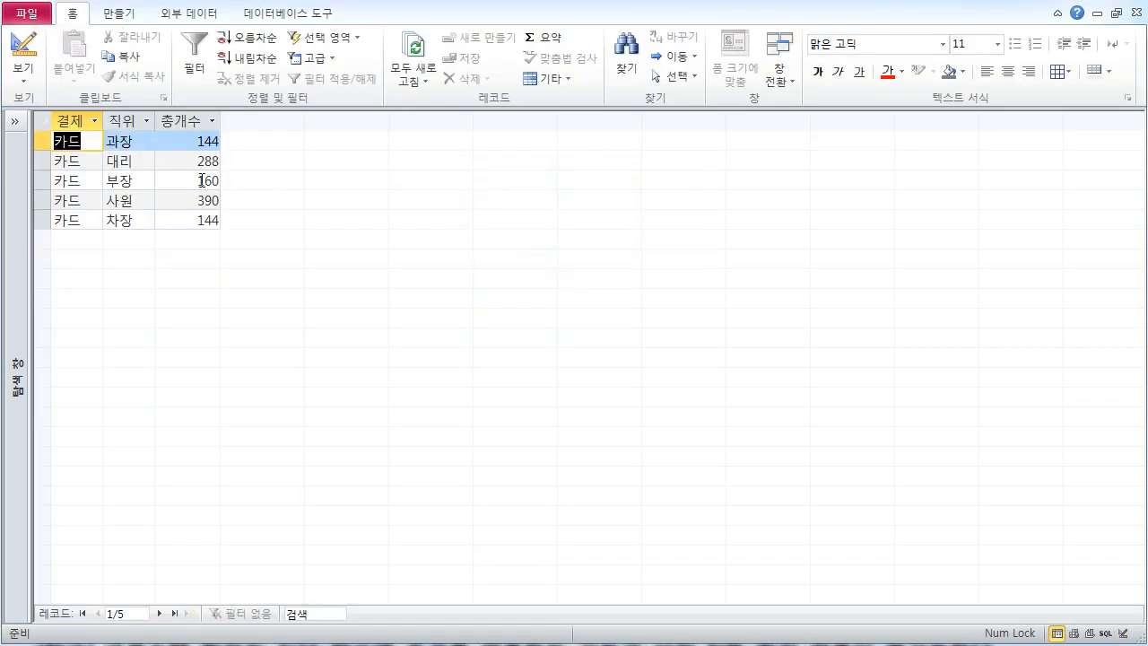
- Remove the parameter criterion from the 결제 column and view the unfiltered datasheet
click(25, 49)
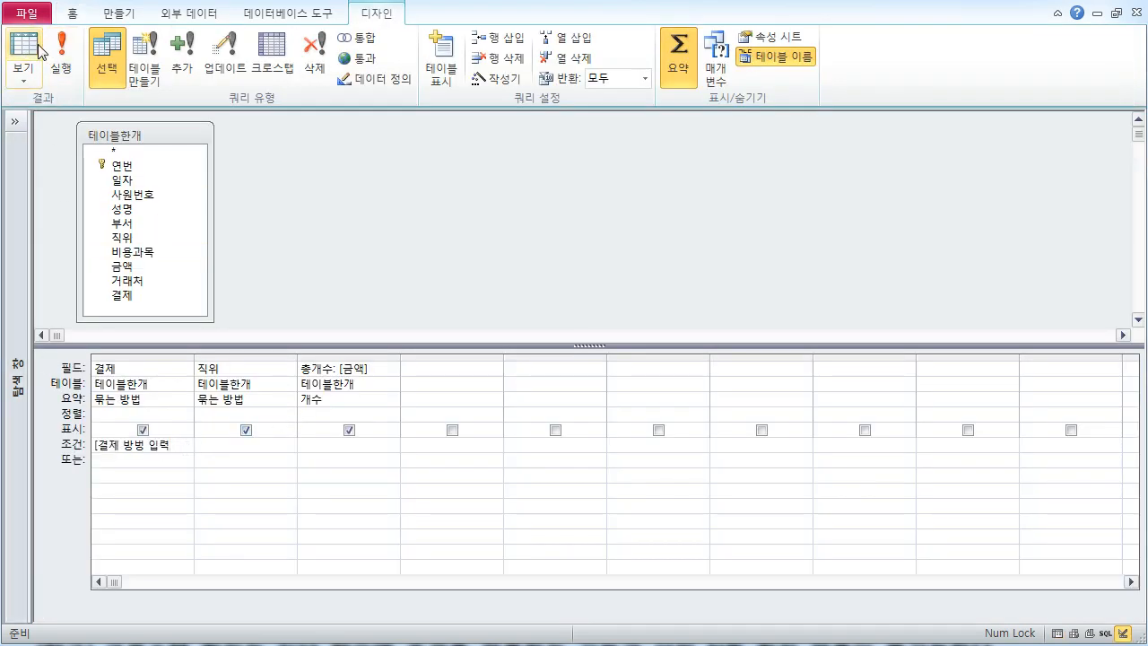
click(43, 54)
key(Return)
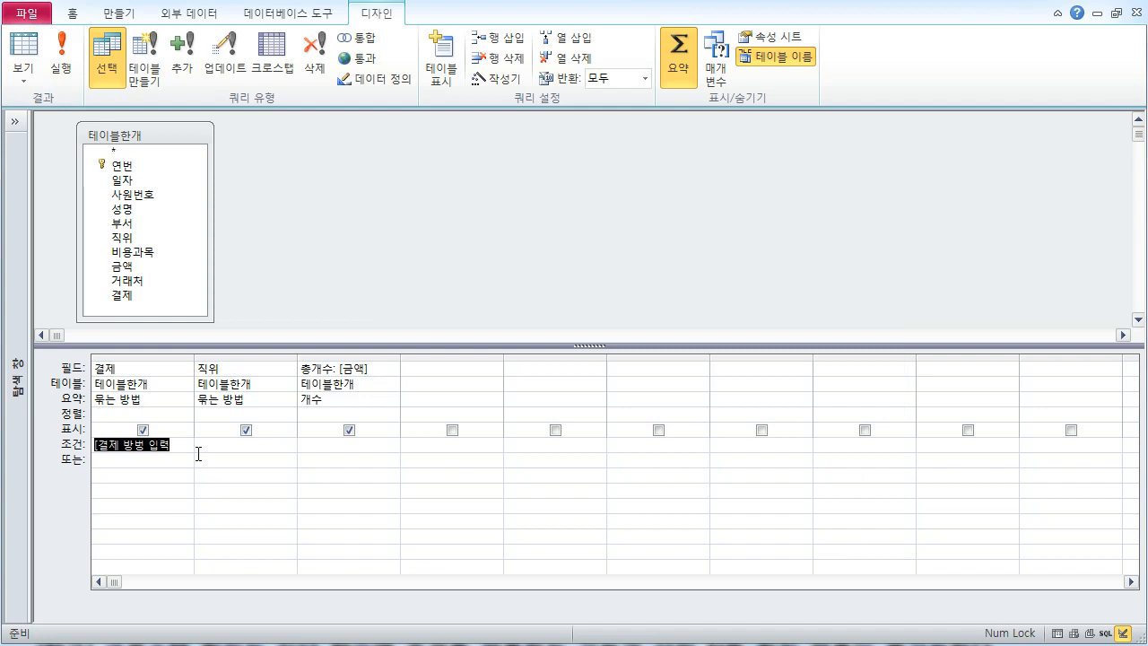
key(Delete)
click(36, 59)
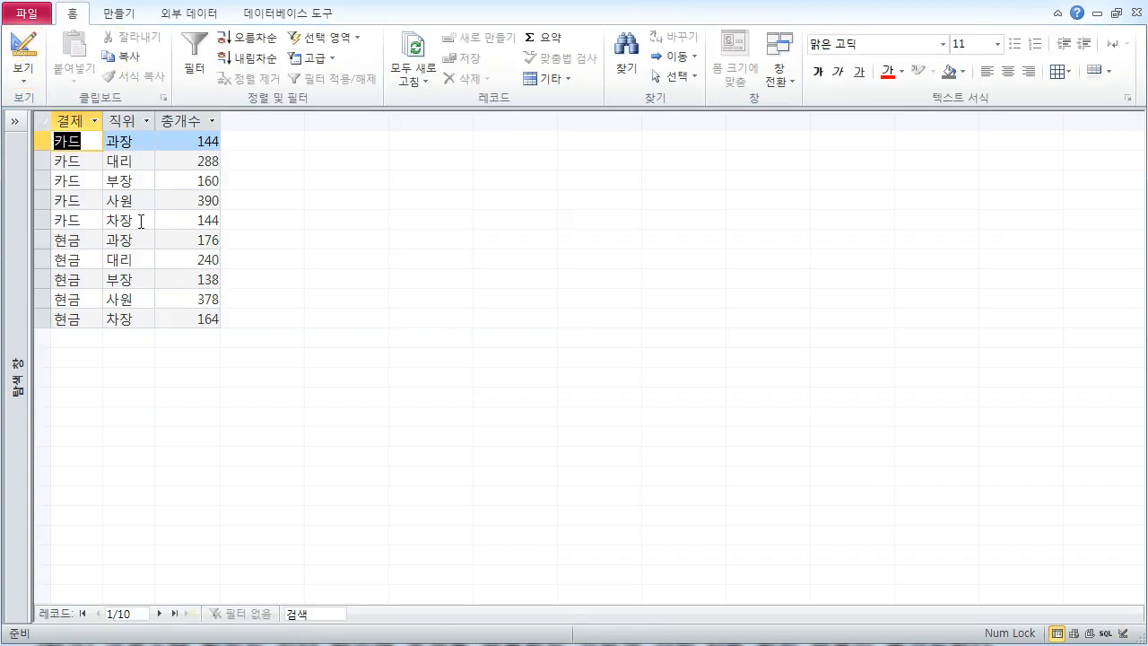
- In Design view, limit the query to return the top 5 records
click(24, 55)
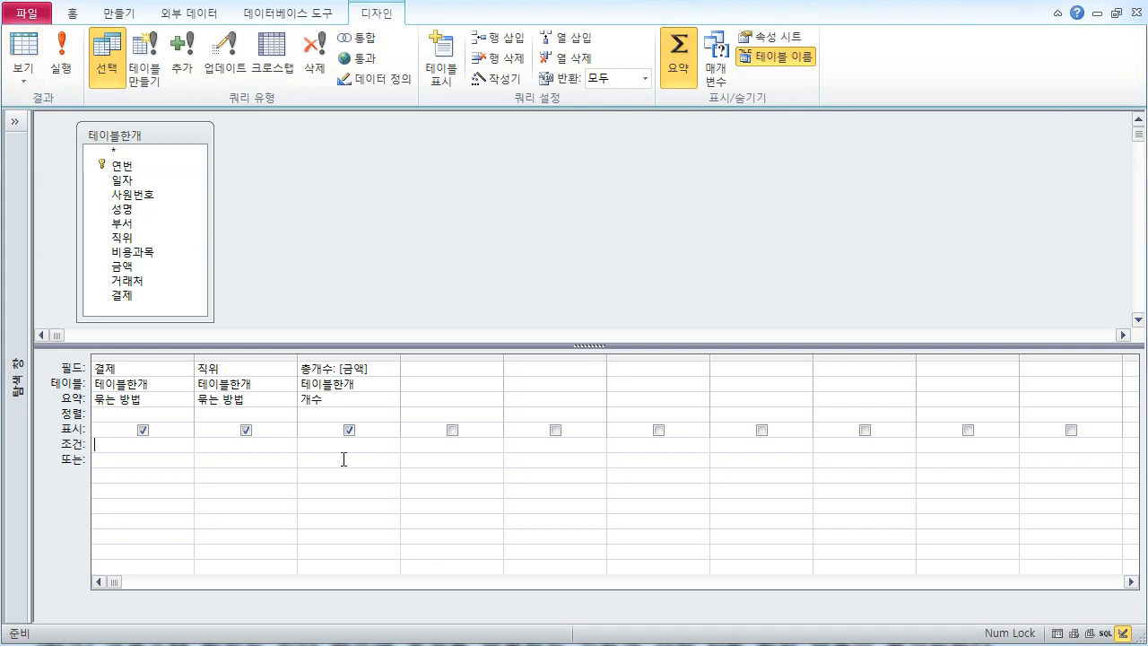
click(328, 415)
click(325, 448)
click(333, 399)
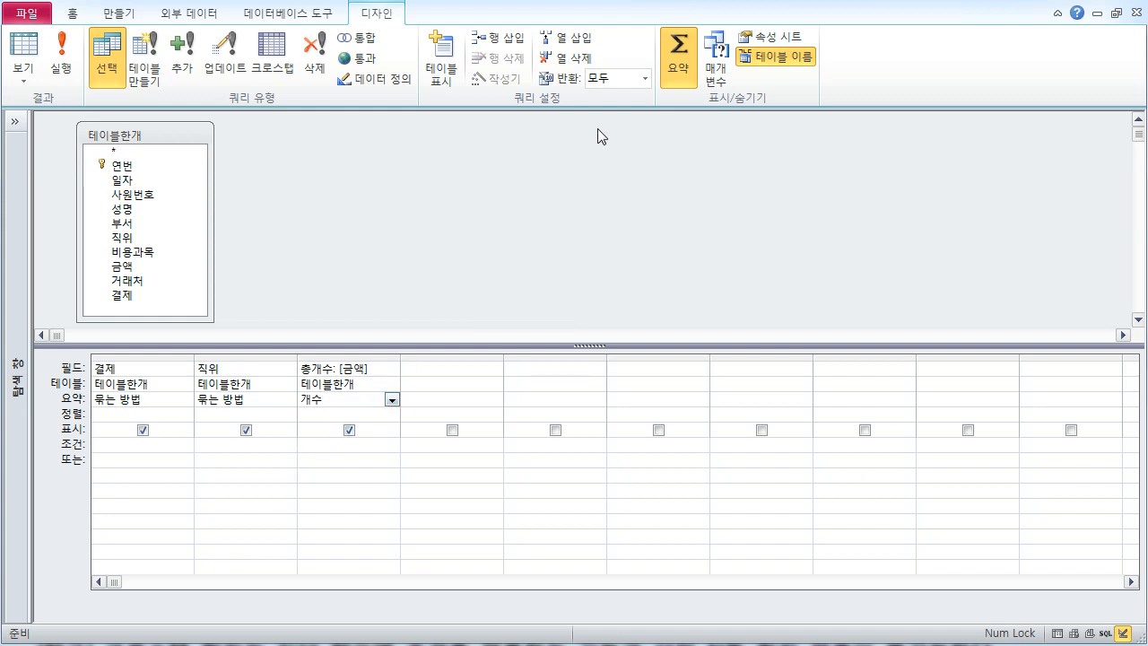
click(597, 79)
text(5)
- Sort the 총개수 column in descending order (내림차순) and check the query's results
click(372, 417)
click(392, 414)
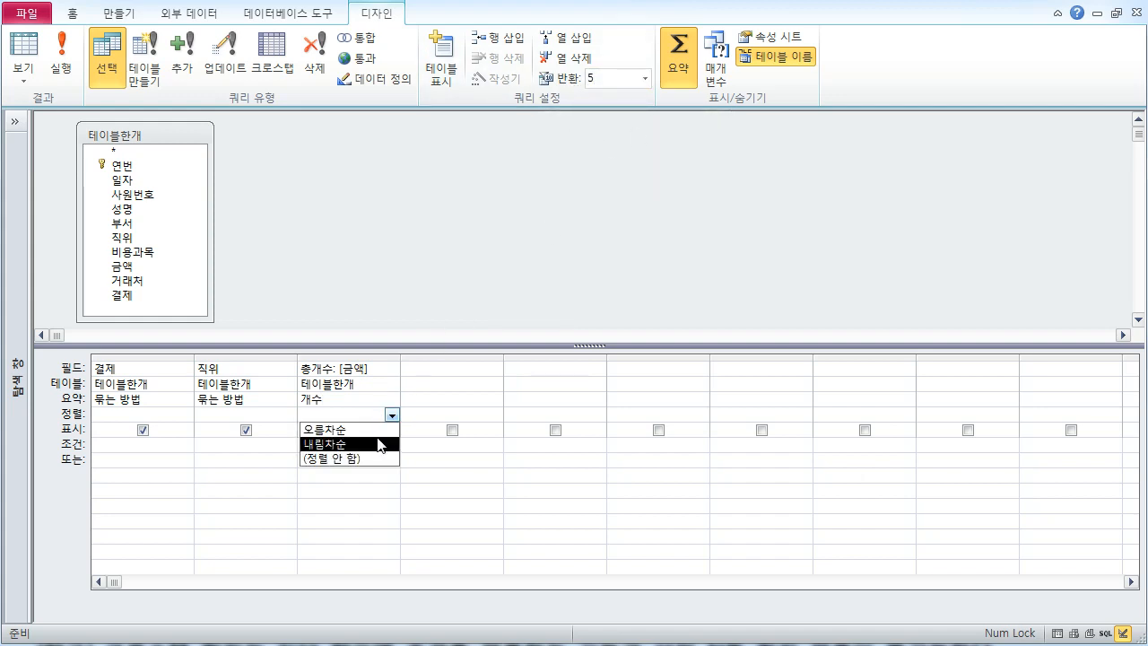
click(341, 446)
click(61, 56)
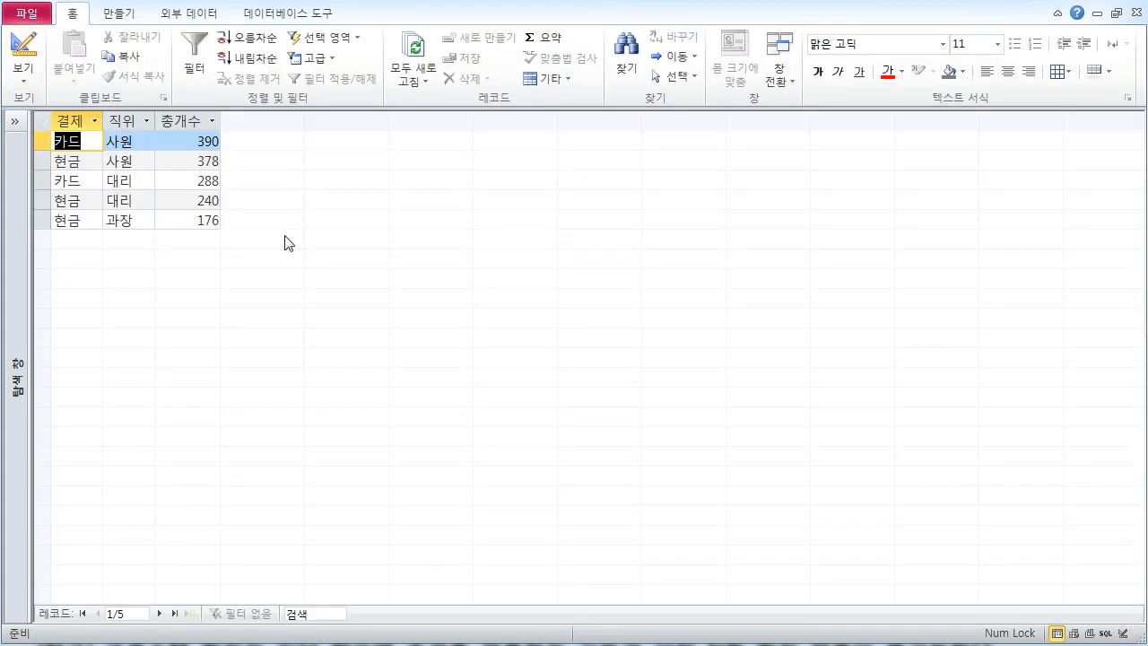
click(24, 56)
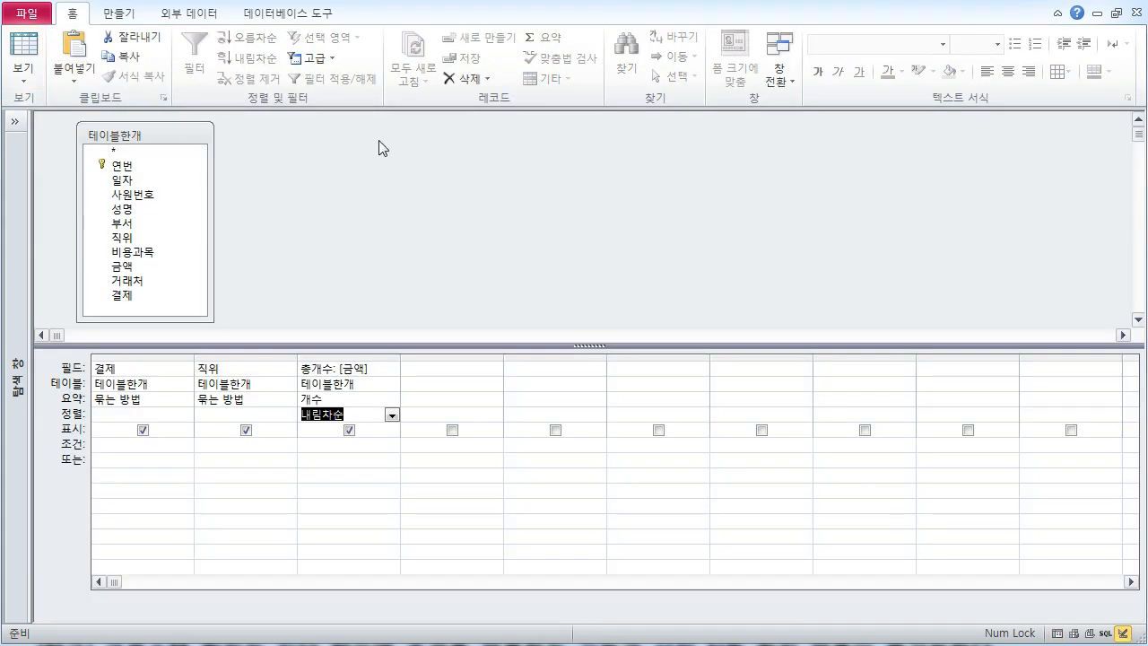
- Limit the query to the top 30% of records, check the results and return to Design view
click(592, 78)
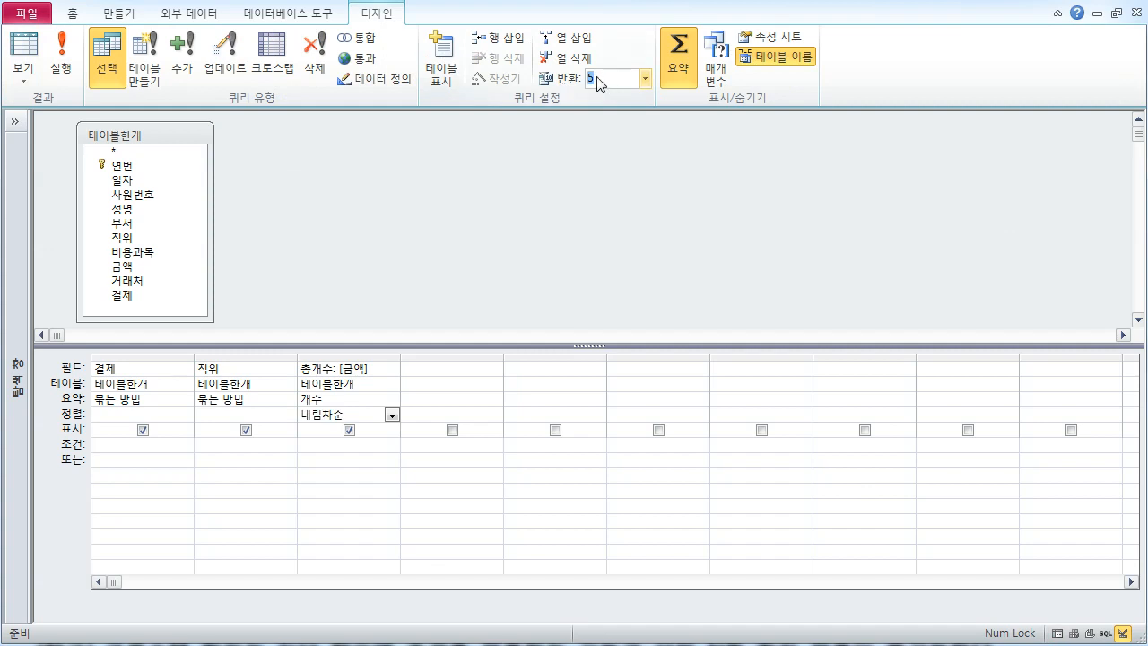
click(572, 79)
text(30)
click(61, 58)
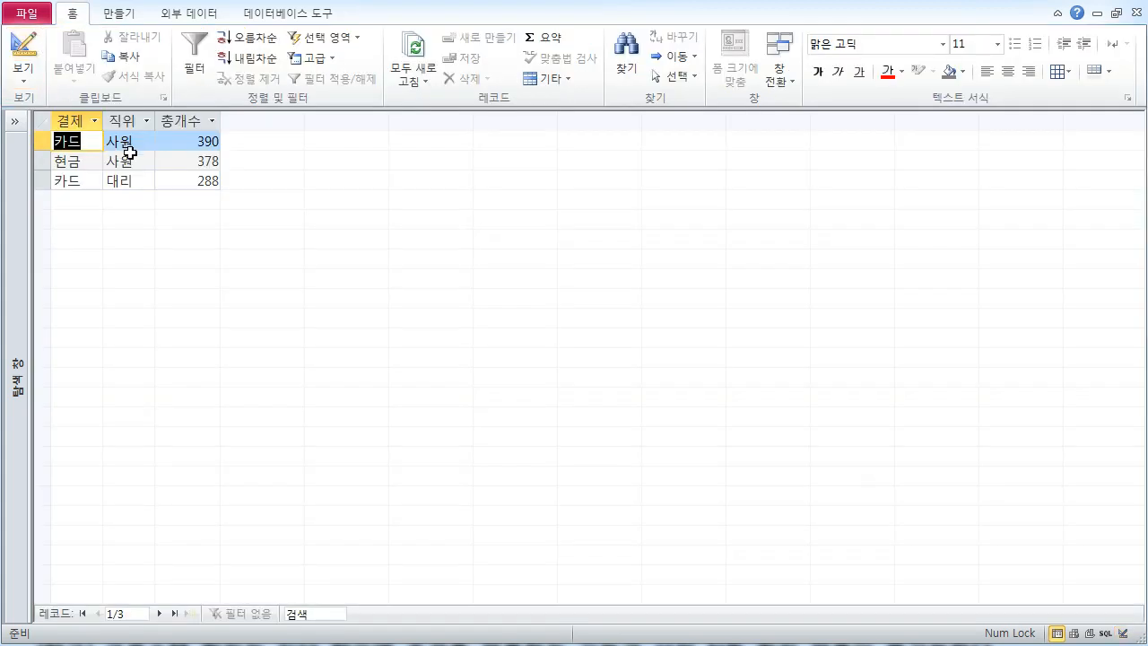
click(23, 49)
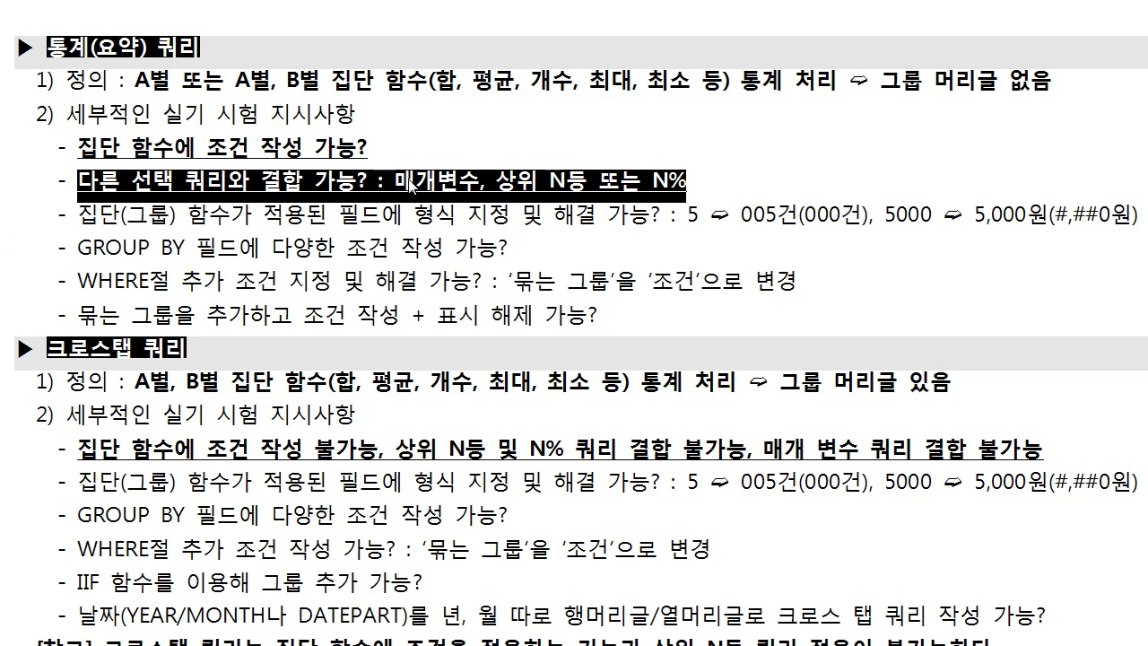
- Review the lecture notes on criteria, parameters and top-N use in totals queries versus the restrictions for crosstab queries
click(413, 182)
drag(395, 180, 466, 179)
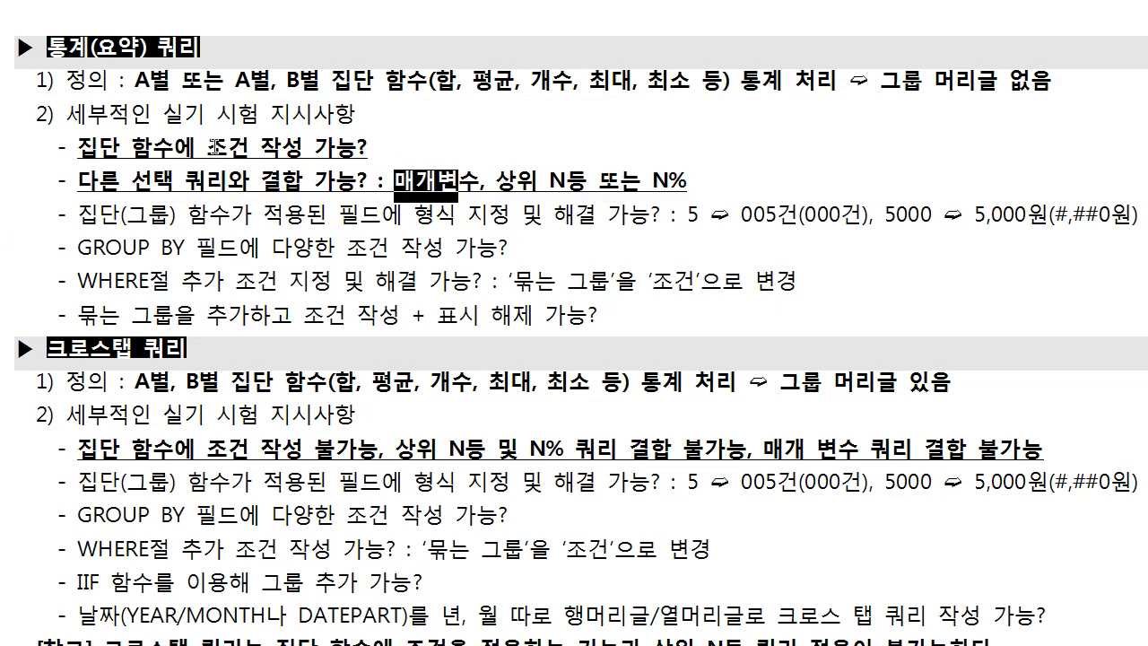
drag(208, 146, 333, 145)
click(386, 149)
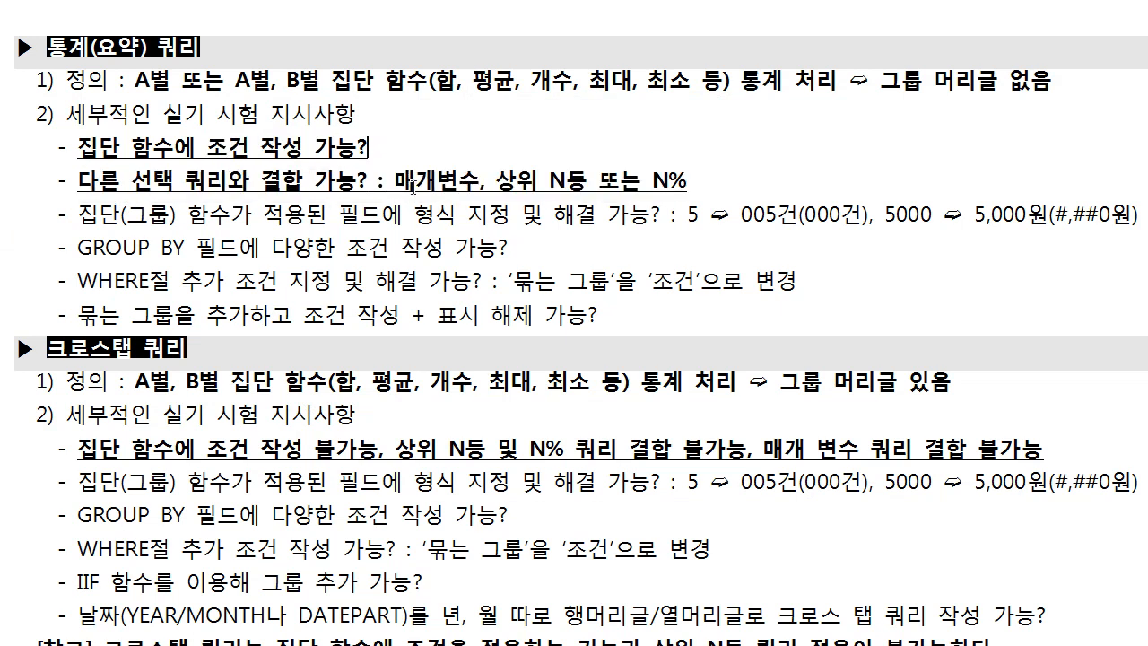
drag(496, 181, 689, 180)
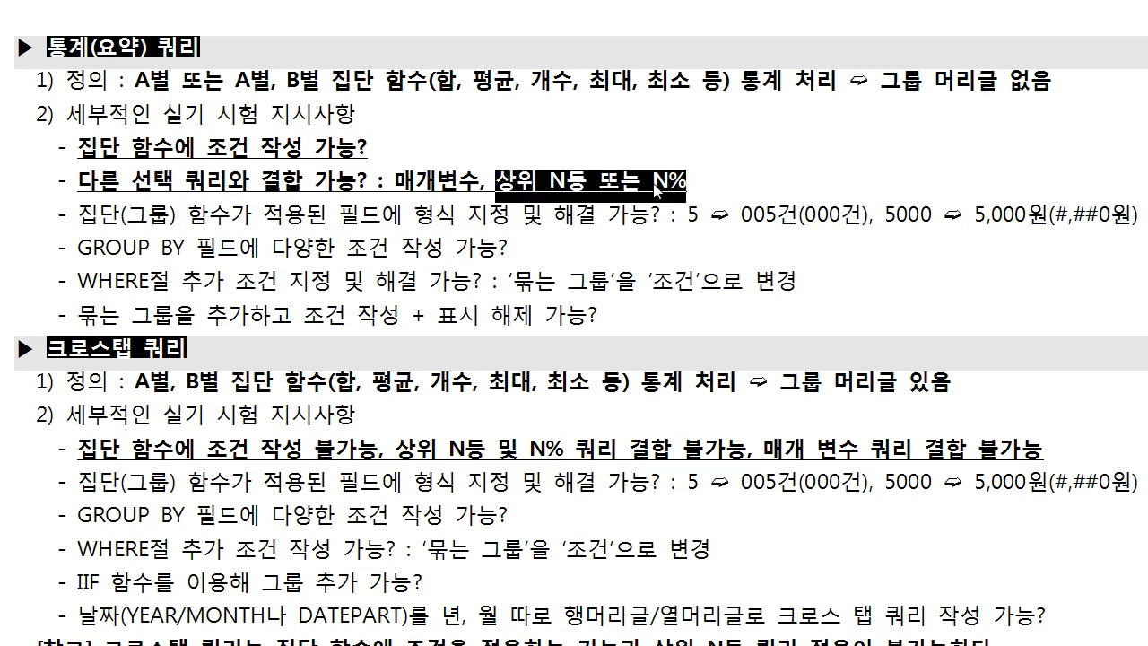
click(562, 179)
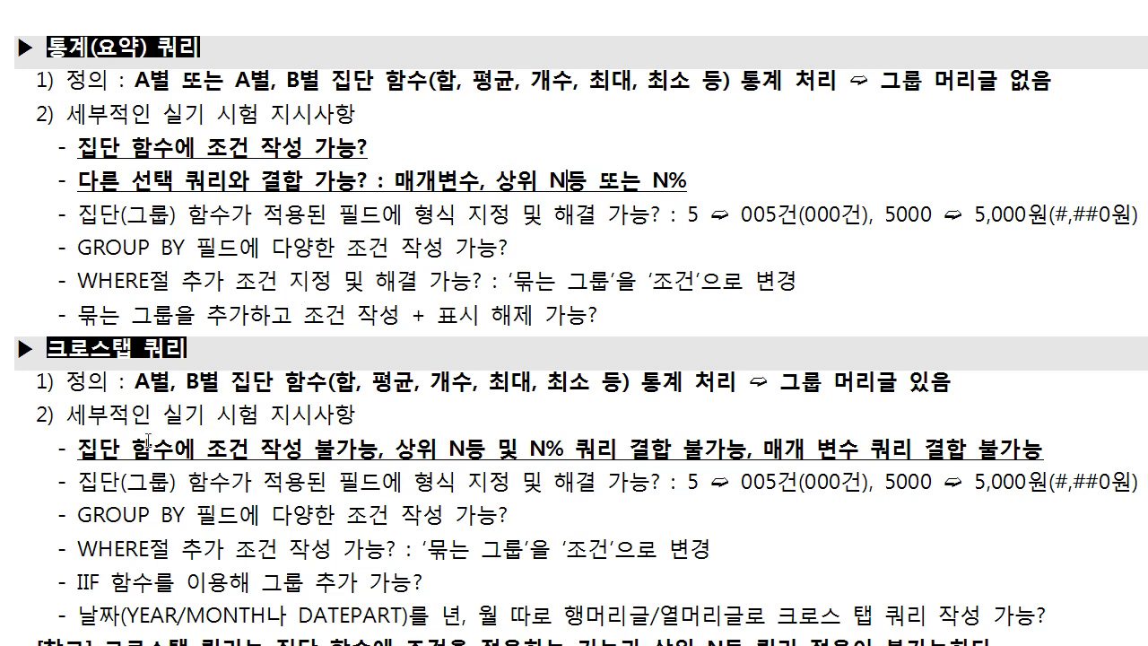
drag(90, 446, 965, 444)
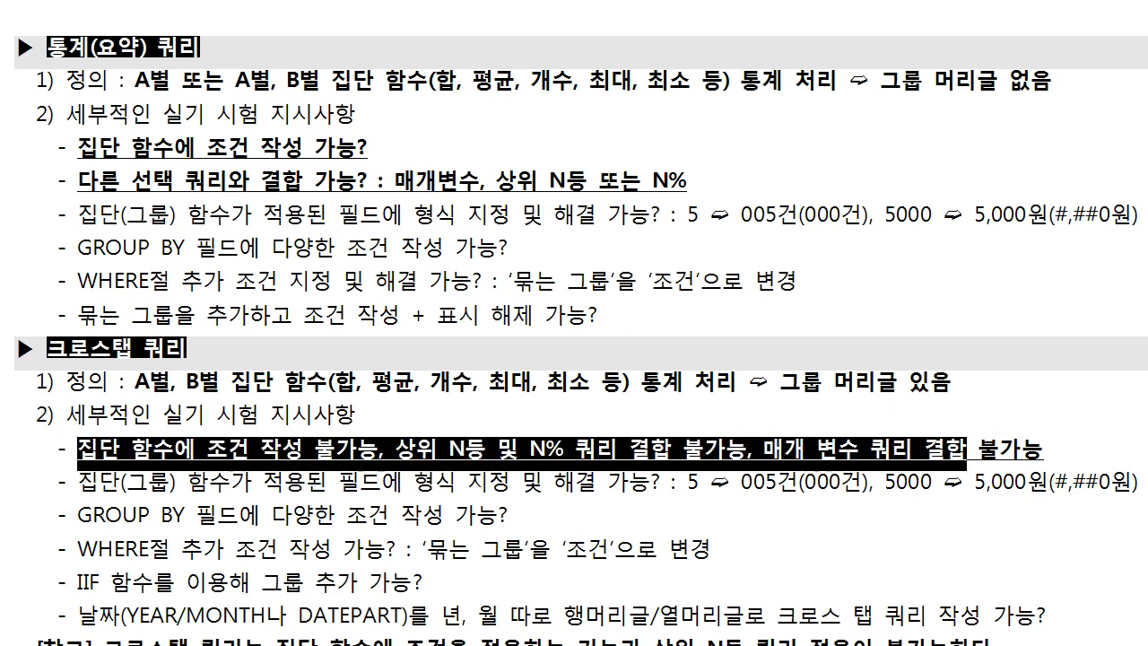
- Back in Access, clear the descending sort from the 총개수 column and set the query to return all records (모두)
key(alt+Tab)
click(433, 271)
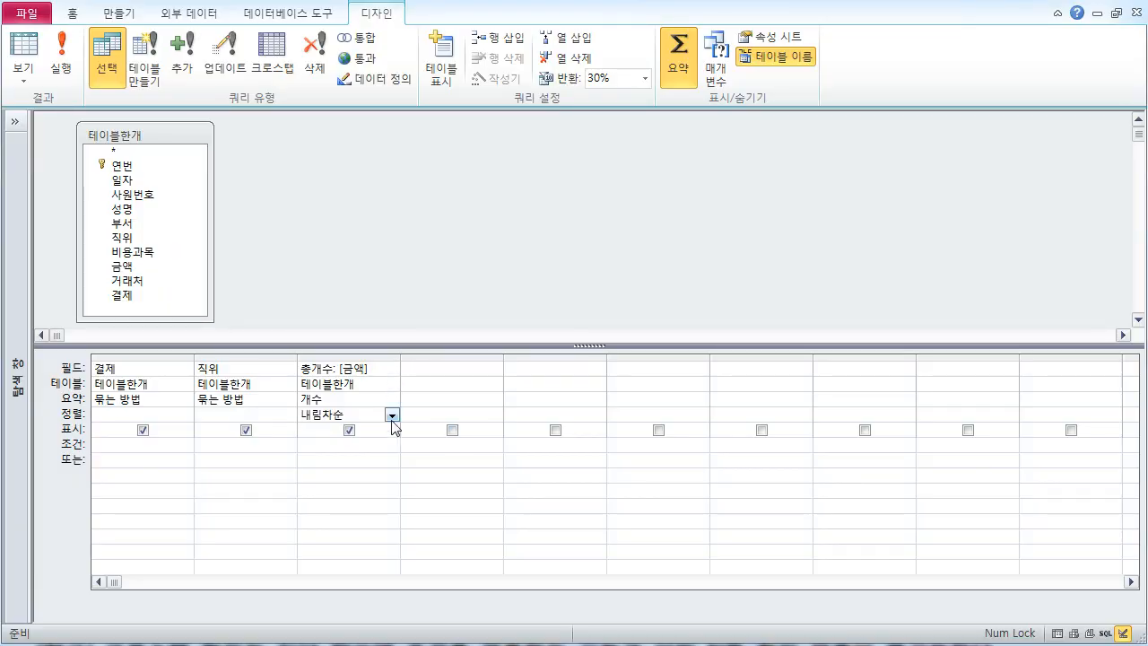
drag(361, 416, 273, 413)
key(Delete)
click(646, 78)
click(614, 186)
- Convert the query to a crosstab and try a >= criterion on the 총개수 value column, clearing it after the attempt
click(273, 60)
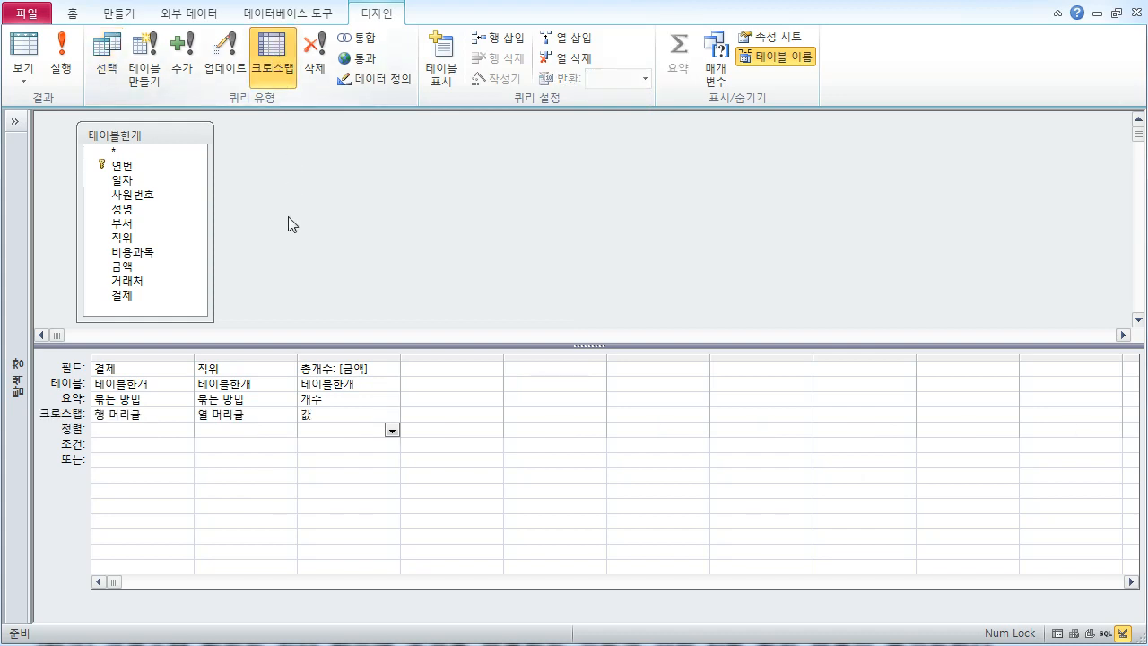
click(317, 445)
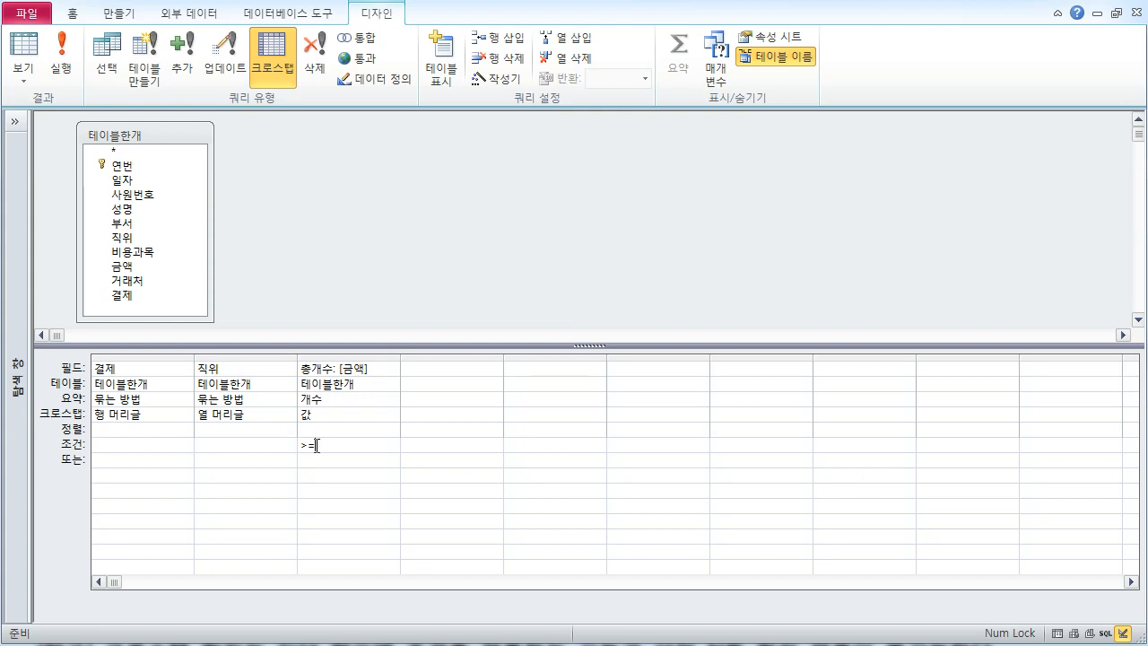
click(24, 50)
key(Return)
key(Delete)
- Try viewing the crosstab with the parameter criterion [결제 방법 입력] on the 결제 column, and delete the criterion
text(결제 방)
text(법ㅇ)
text(입려)
text(])
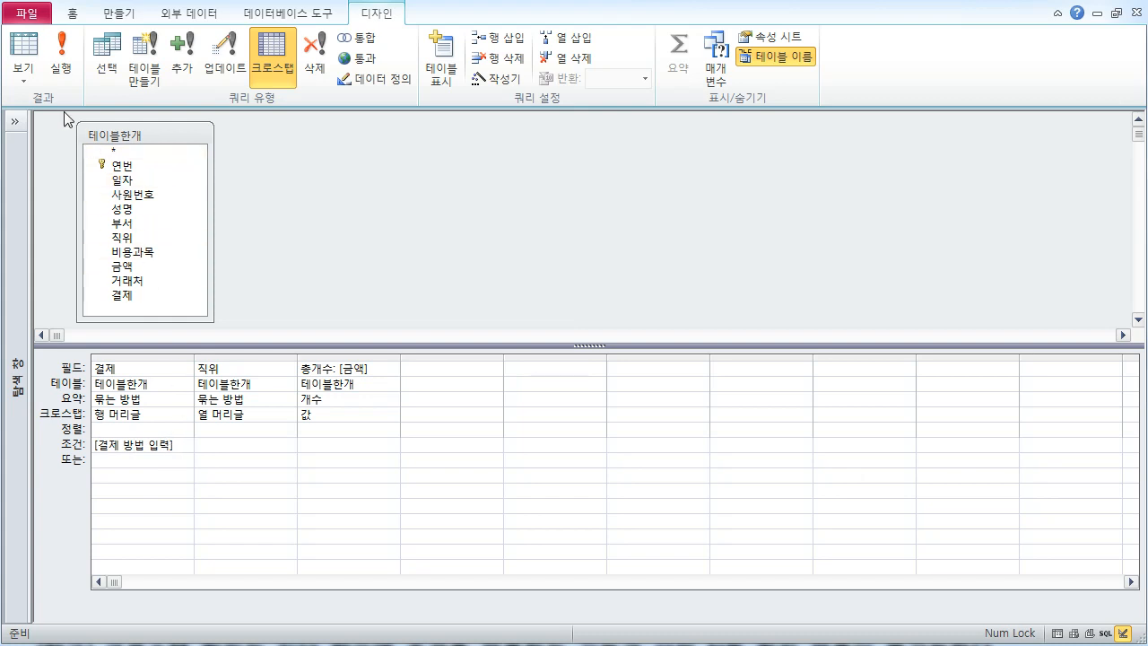
click(23, 45)
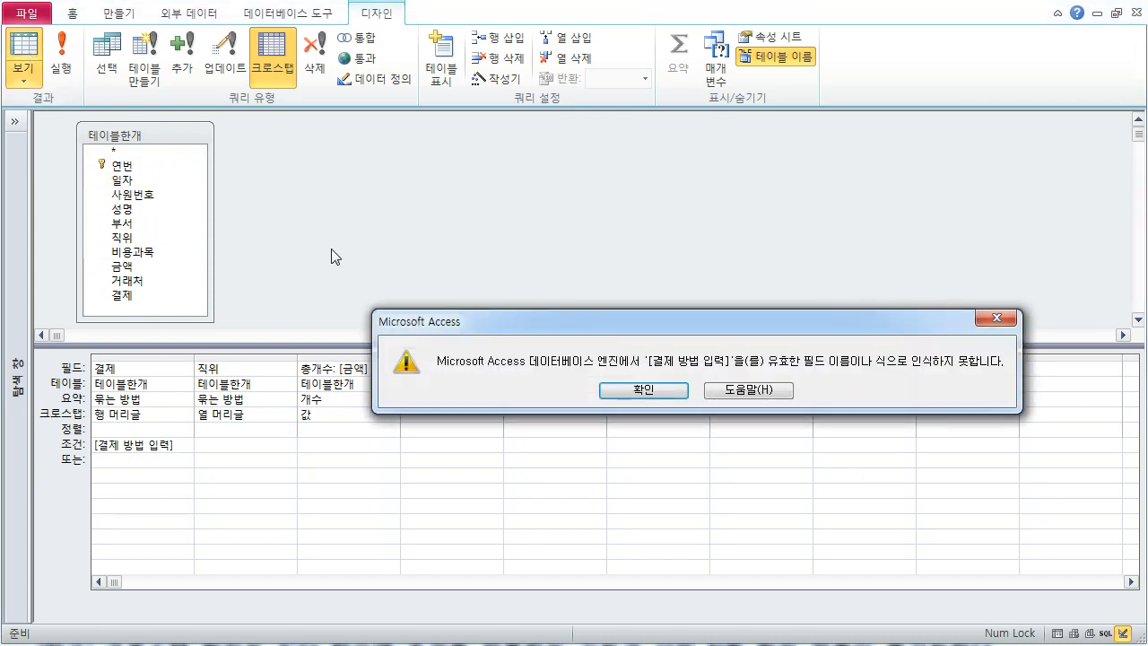
click(649, 395)
drag(184, 443, 93, 443)
key(Delete)
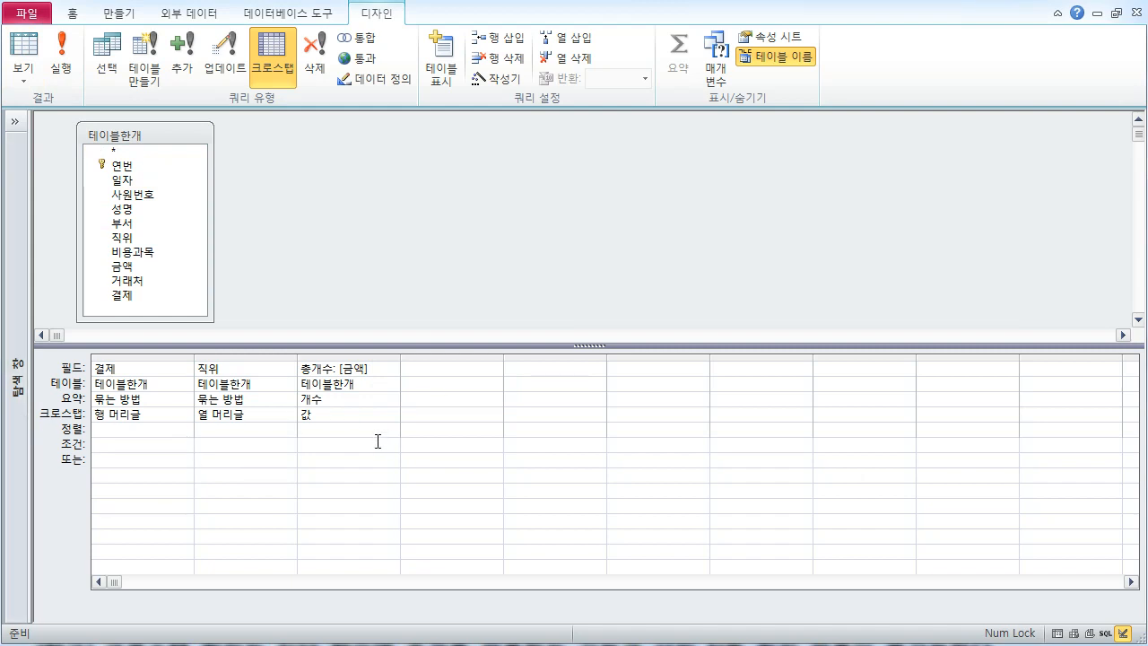
- Try a descending sort (내림차순) on the crosstab's 총개수 value column and remove the sort again
click(392, 431)
click(325, 463)
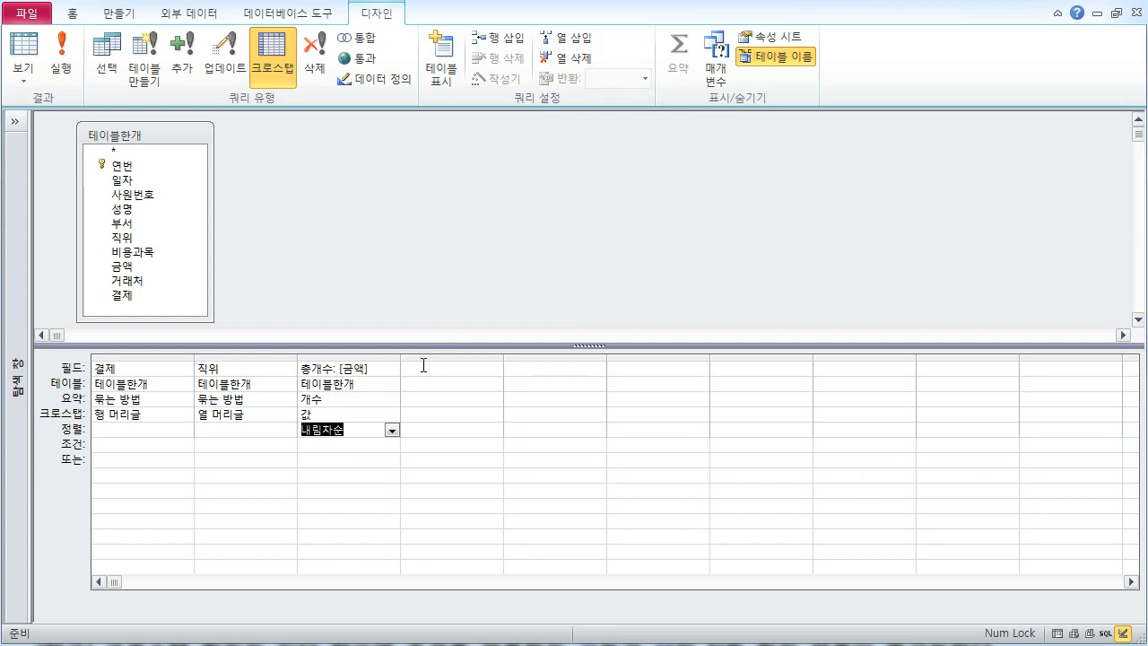
click(392, 431)
click(356, 474)
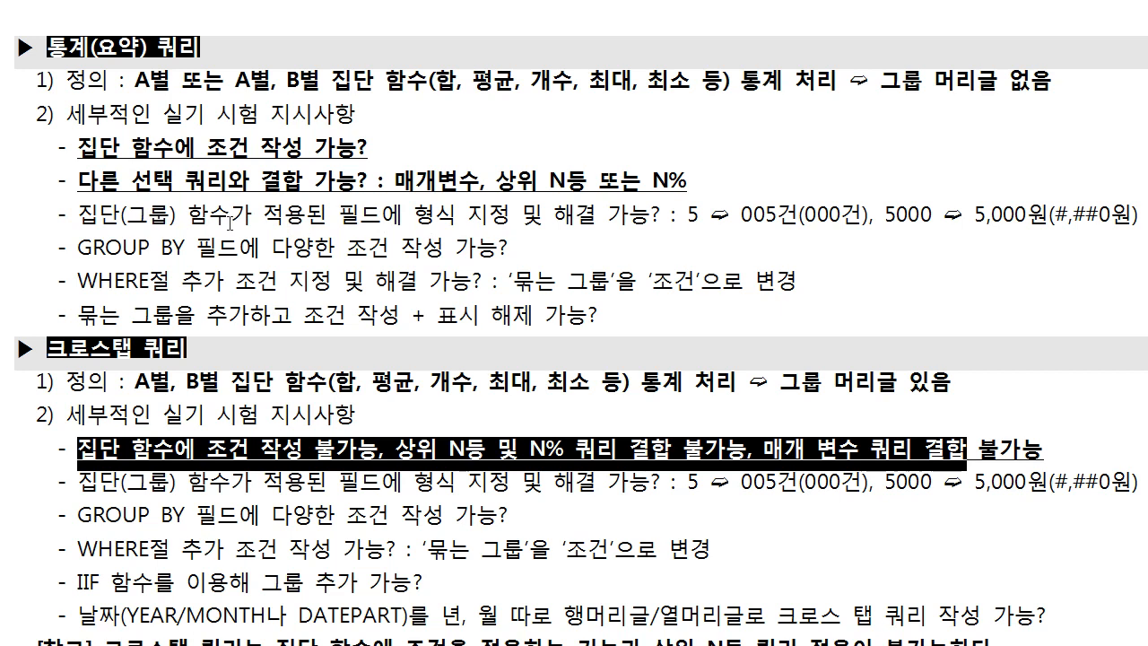
- In the lecture notes, replace "지정 및 해결" with "작성" in the totals query section's line about formatting aggregated fields
click(192, 222)
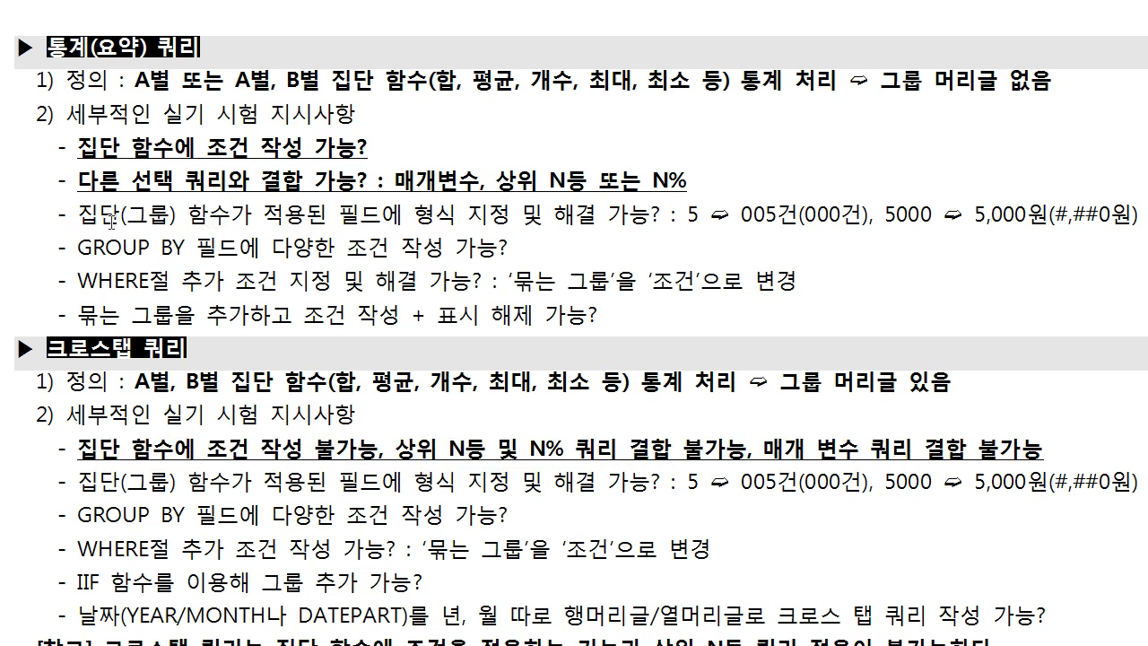
drag(90, 216, 272, 219)
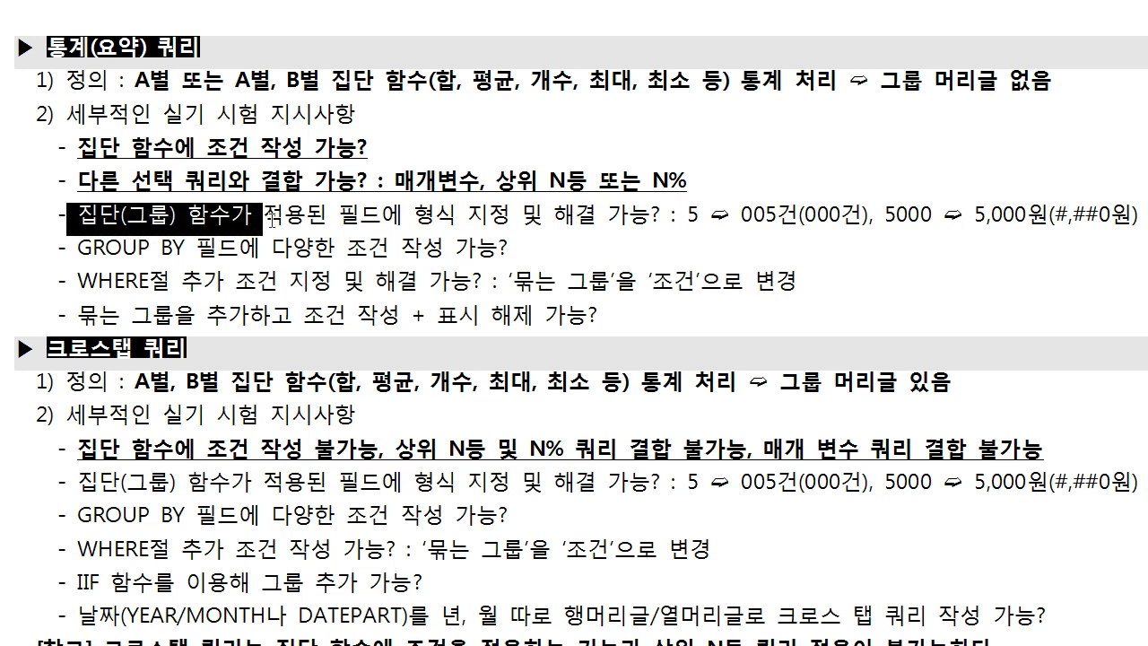
click(340, 232)
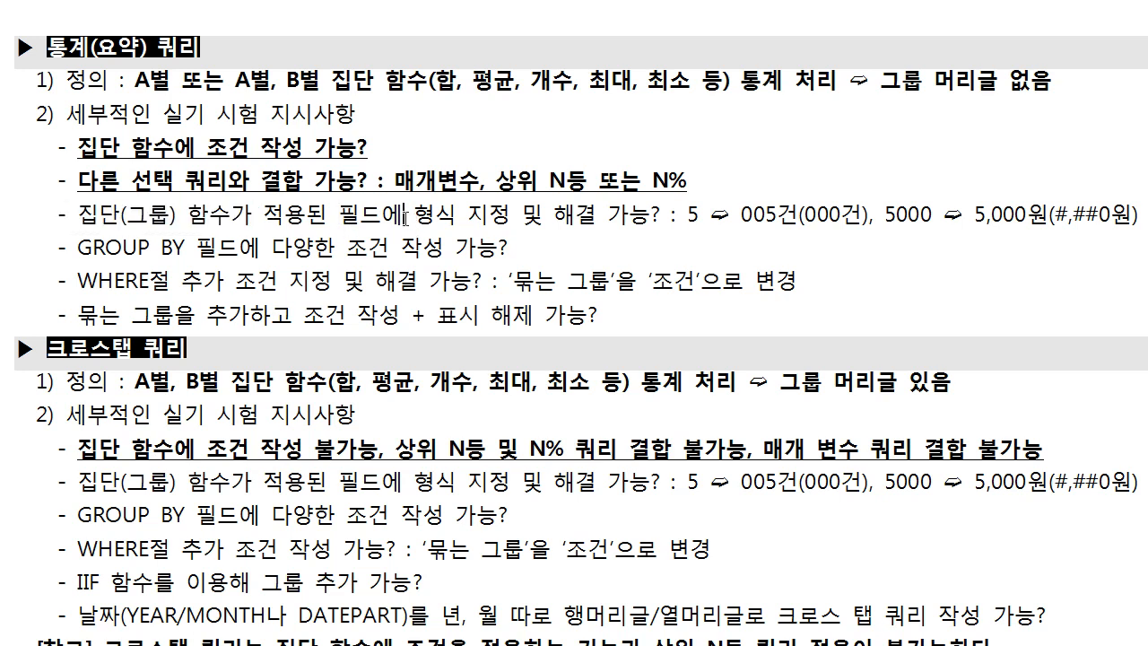
drag(406, 218, 582, 224)
click(500, 221)
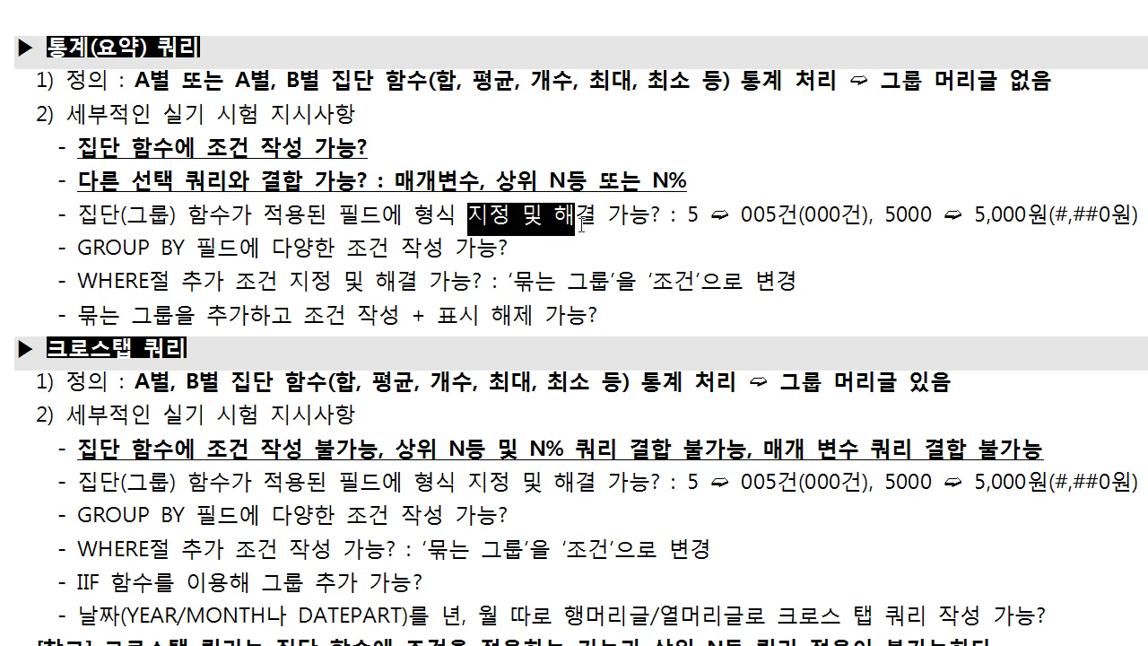
key(Delete)
key(Delete)
text(작)
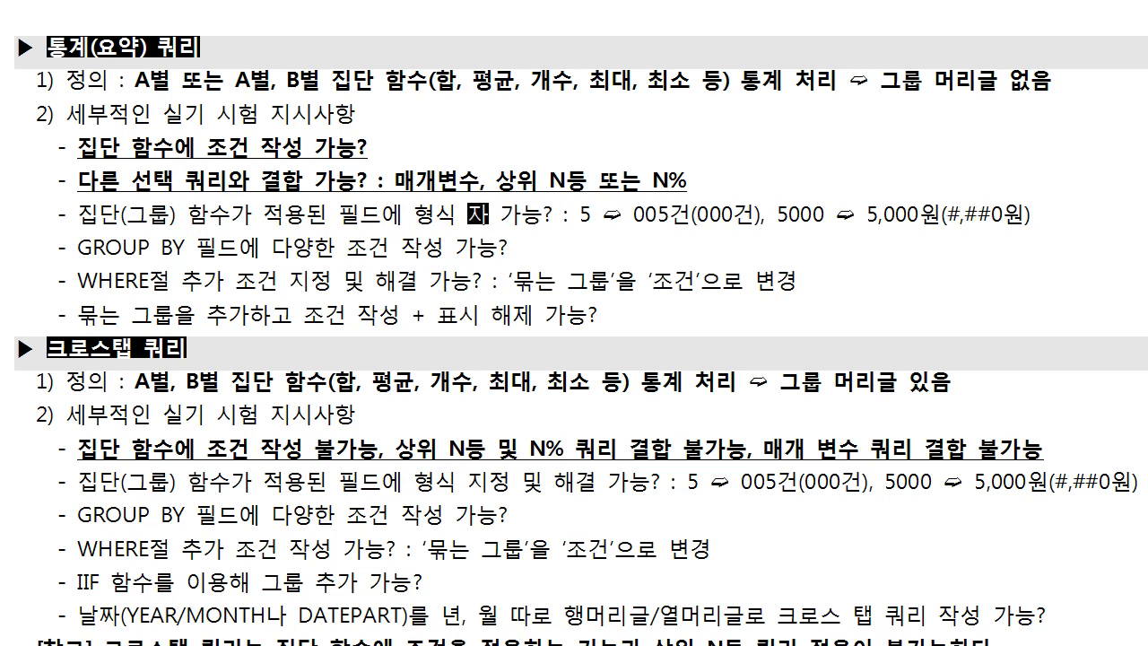
text(성)
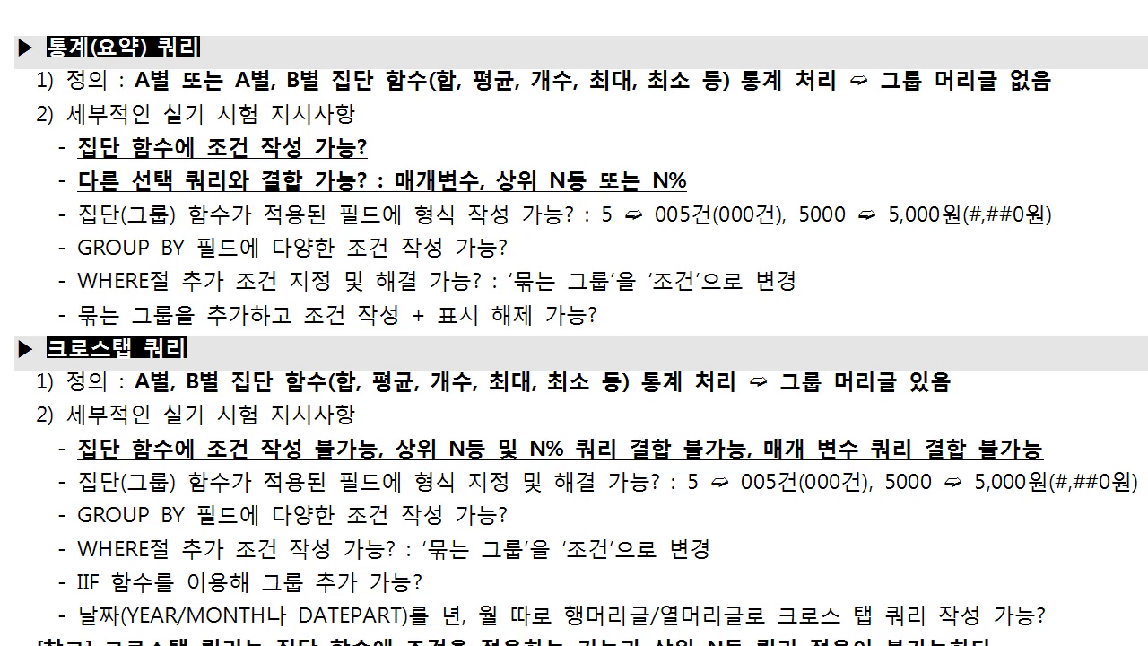
- Replace "지정 및 해결" with "작성" in the crosstab query section's line about formatting aggregated fields
drag(468, 487, 595, 487)
key(Delete)
text(작성)
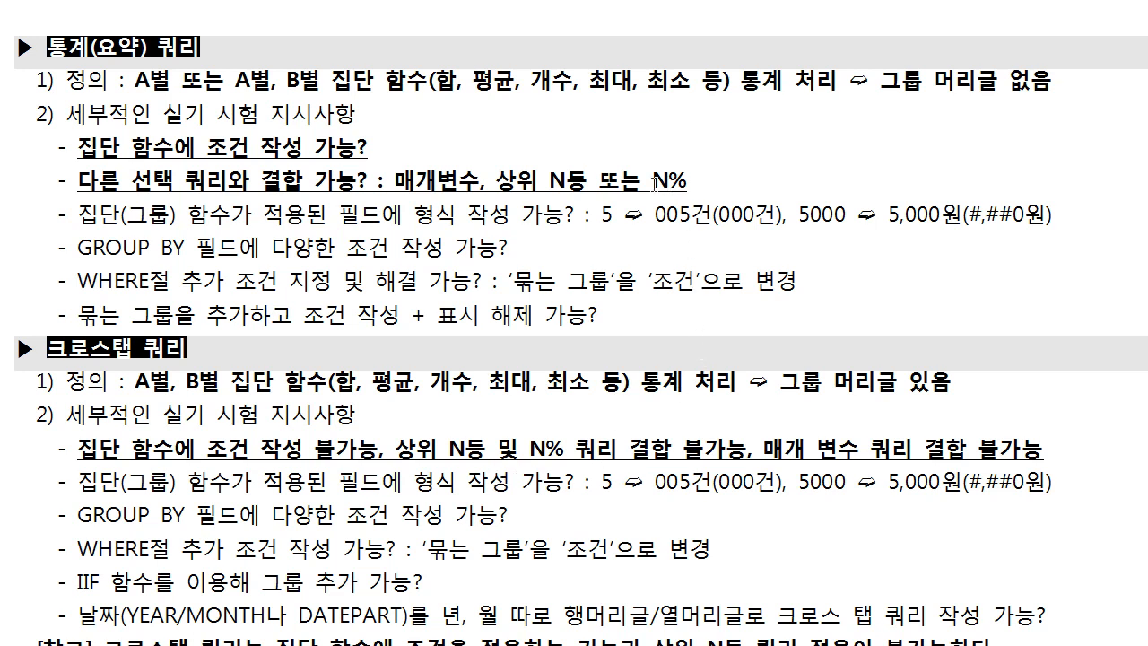
drag(646, 215, 780, 219)
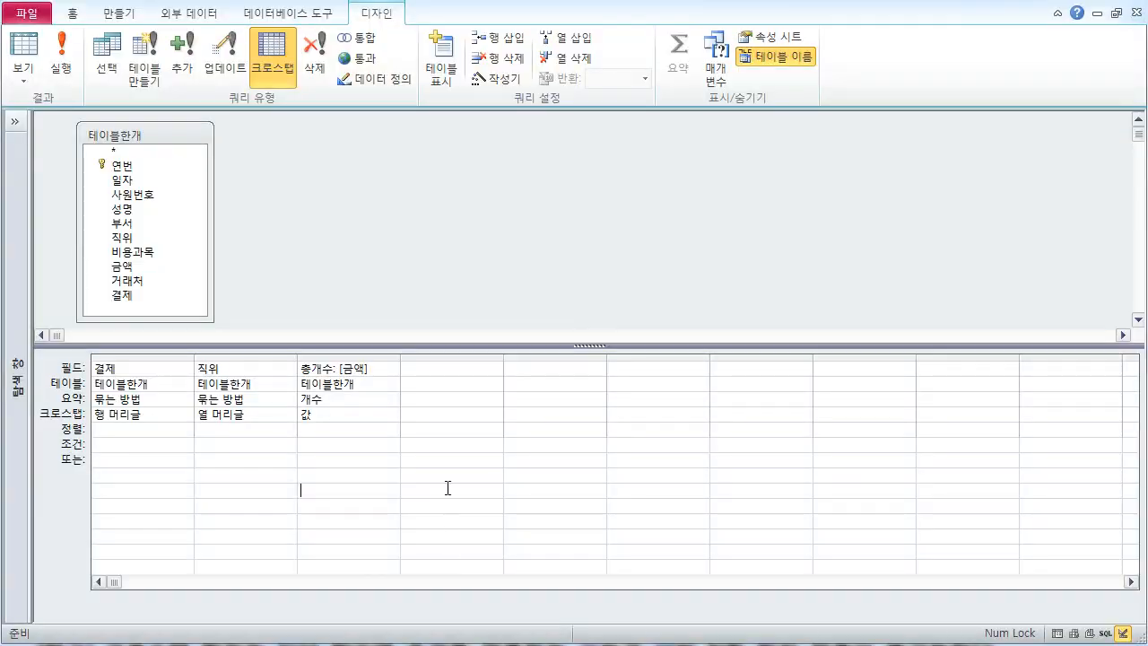
- Switch to Access, run the crosstab query to view its results and return to Design view
click(362, 430)
click(61, 55)
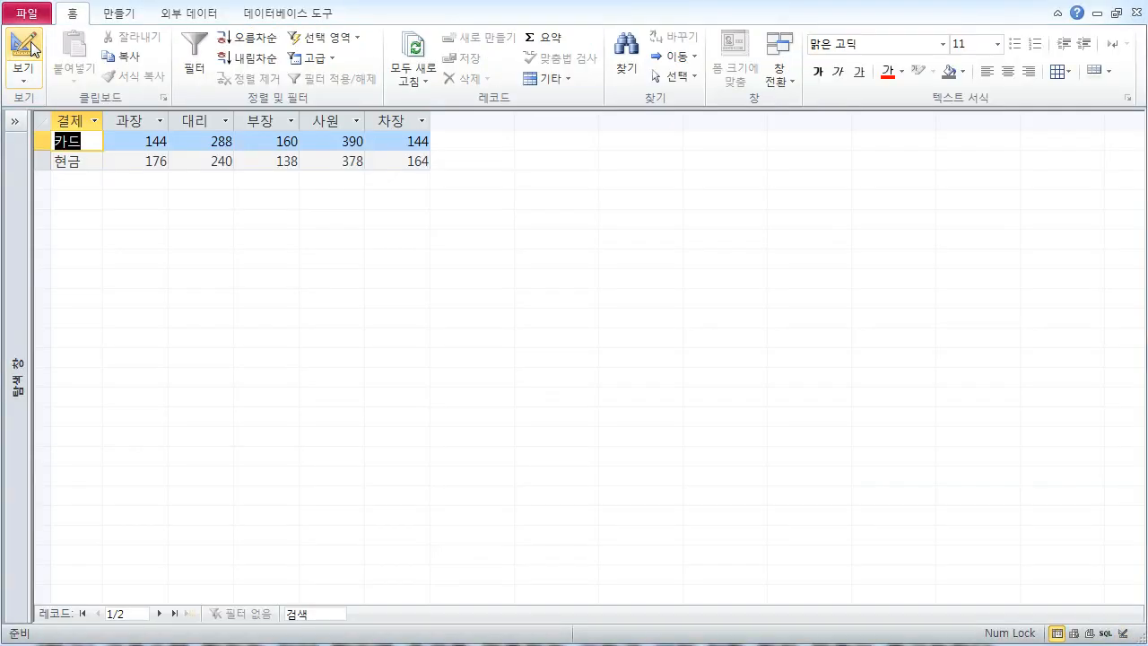
click(18, 55)
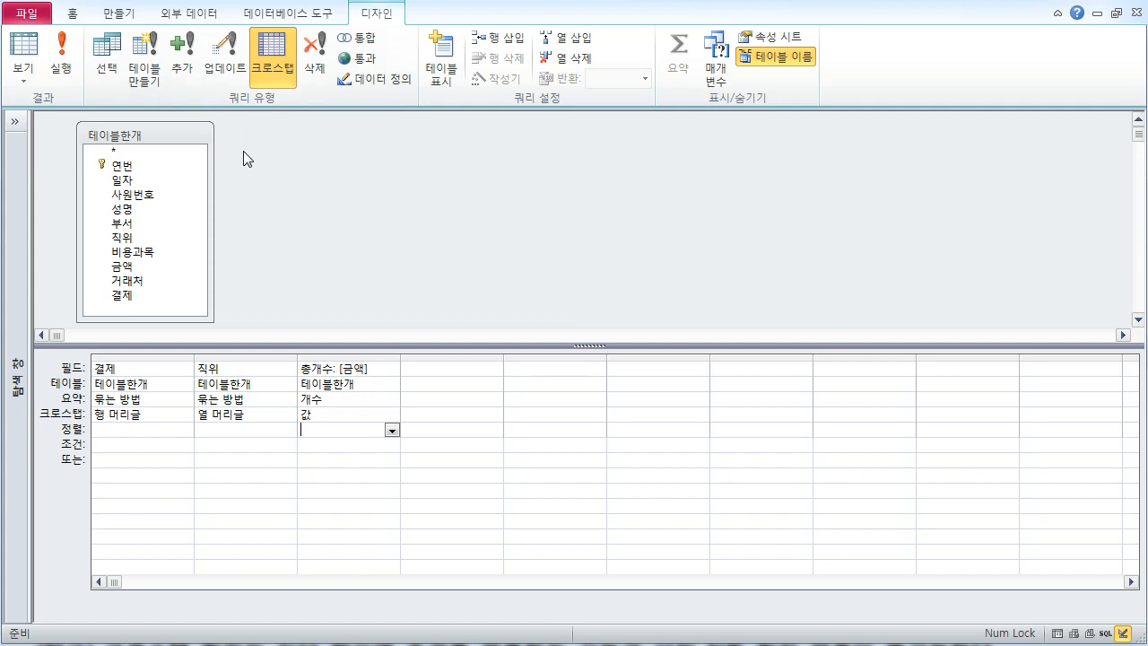
- Change the crosstab back to a select query, check its datasheet and return to Design view
click(107, 59)
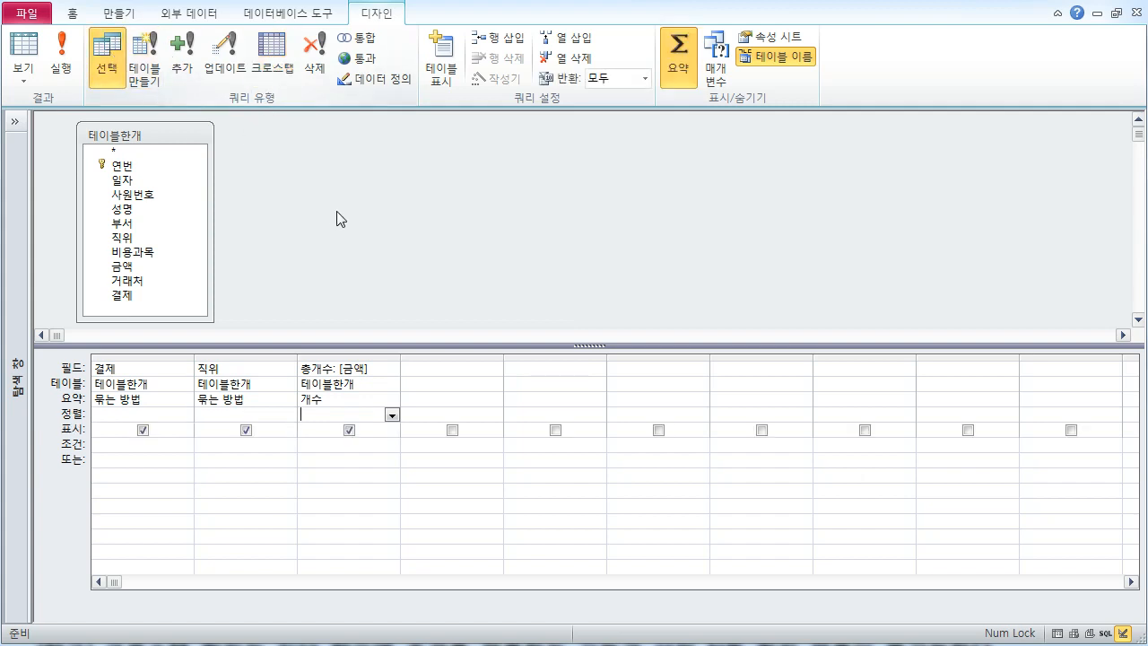
click(27, 54)
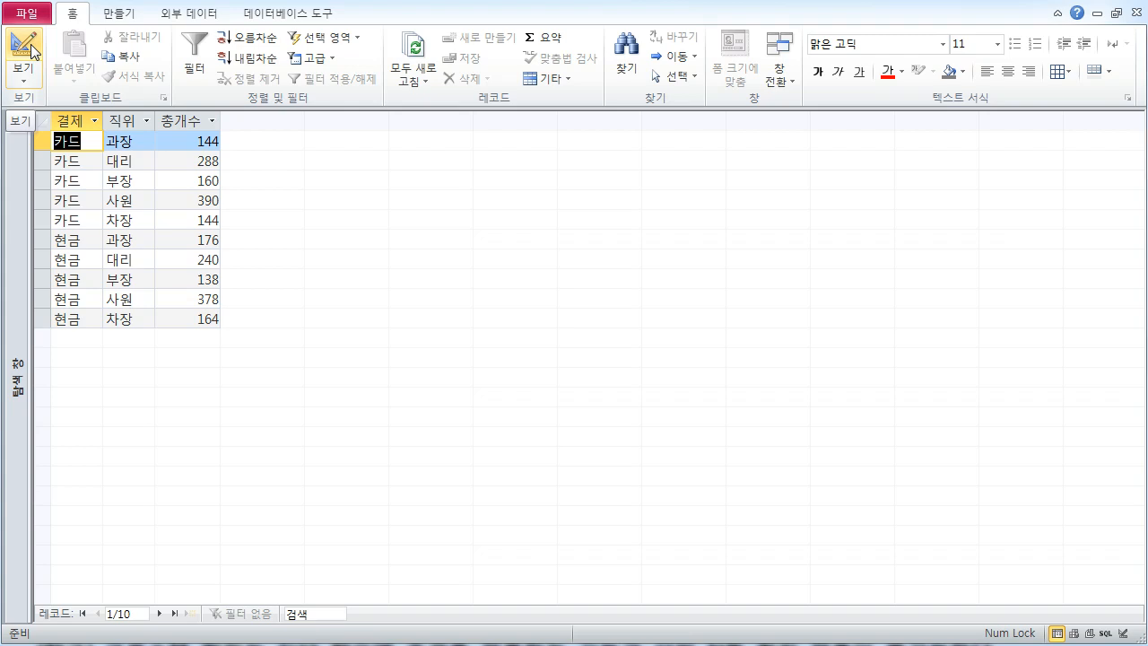
click(31, 52)
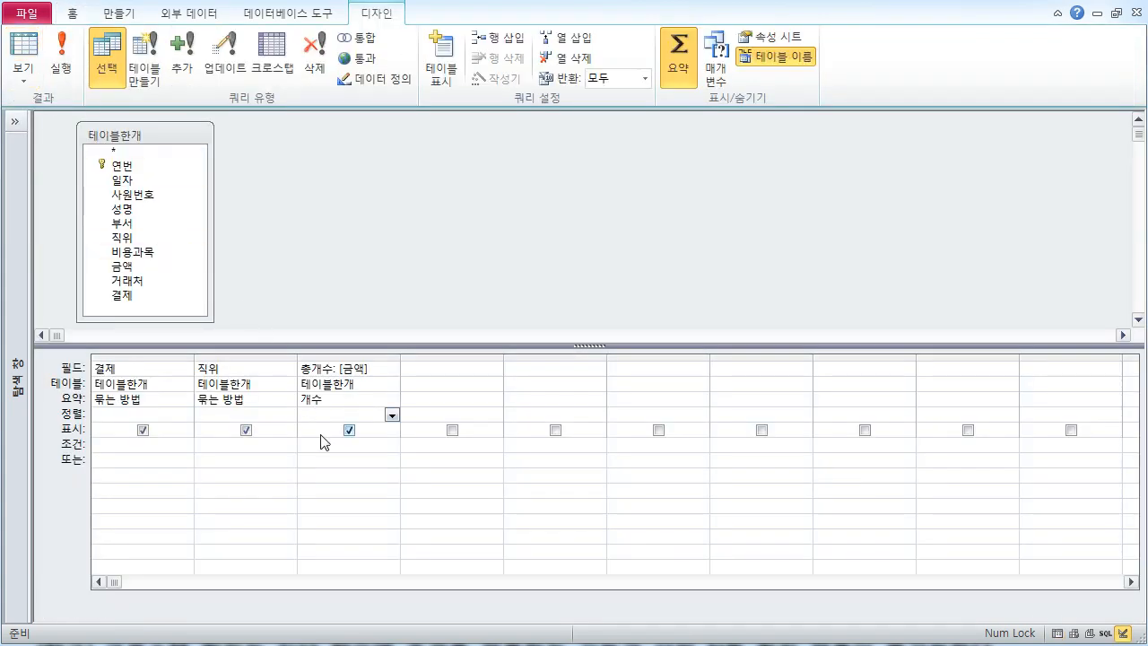
- Open the 총개수 column's field properties and set its format (형식) to 0₩건
right_click(328, 388)
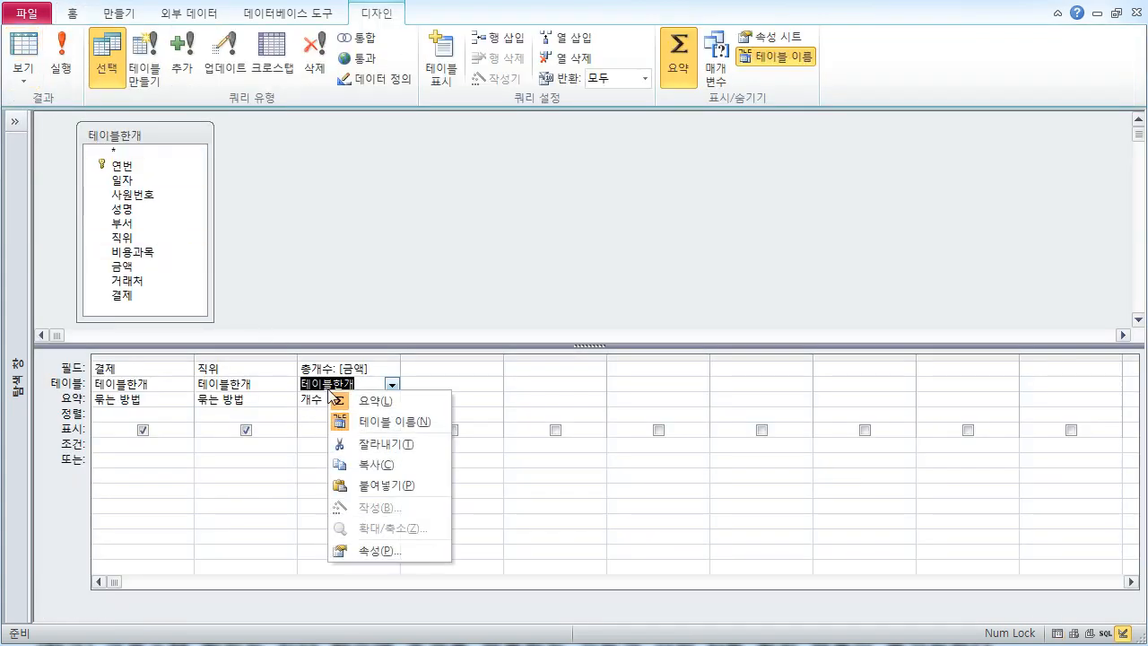
click(379, 550)
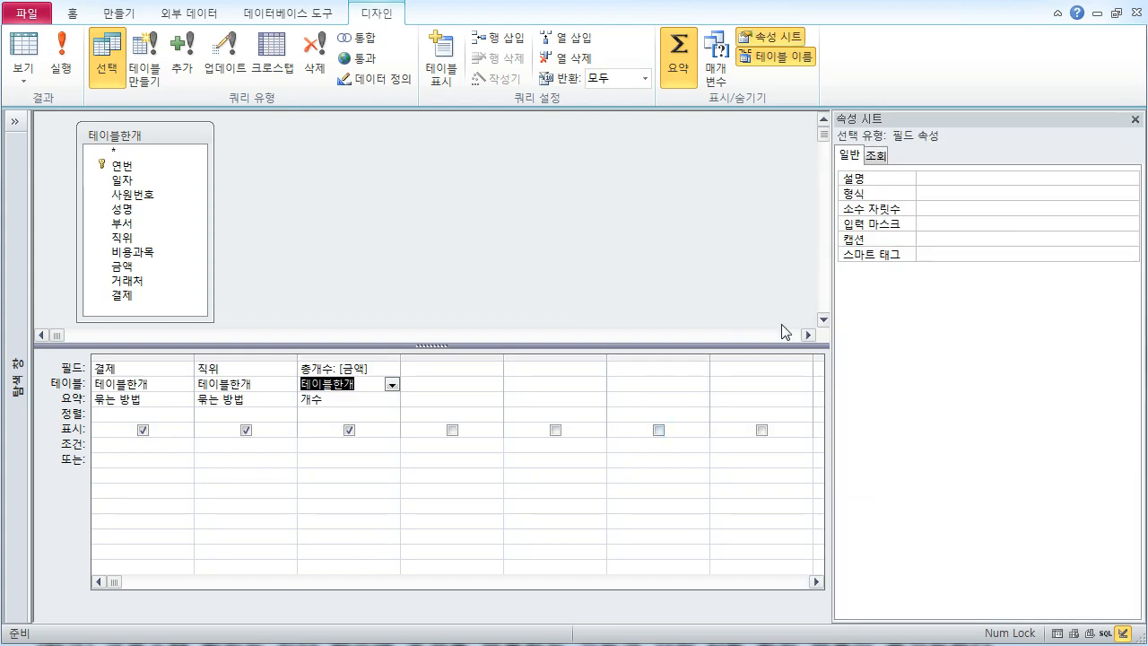
click(929, 192)
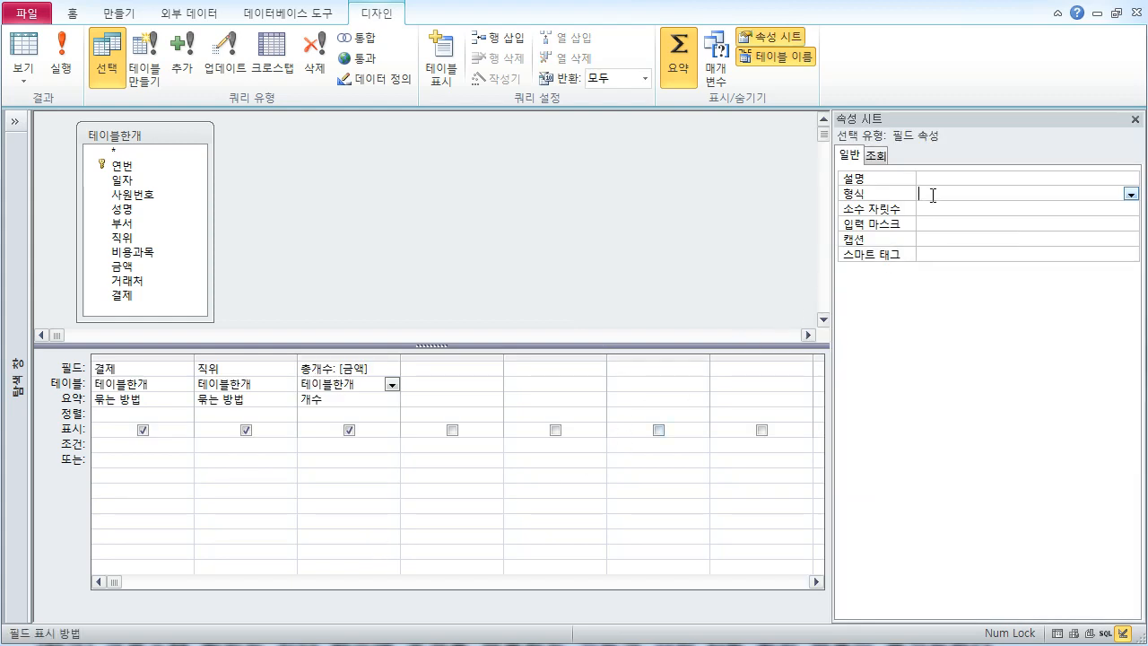
click(1132, 194)
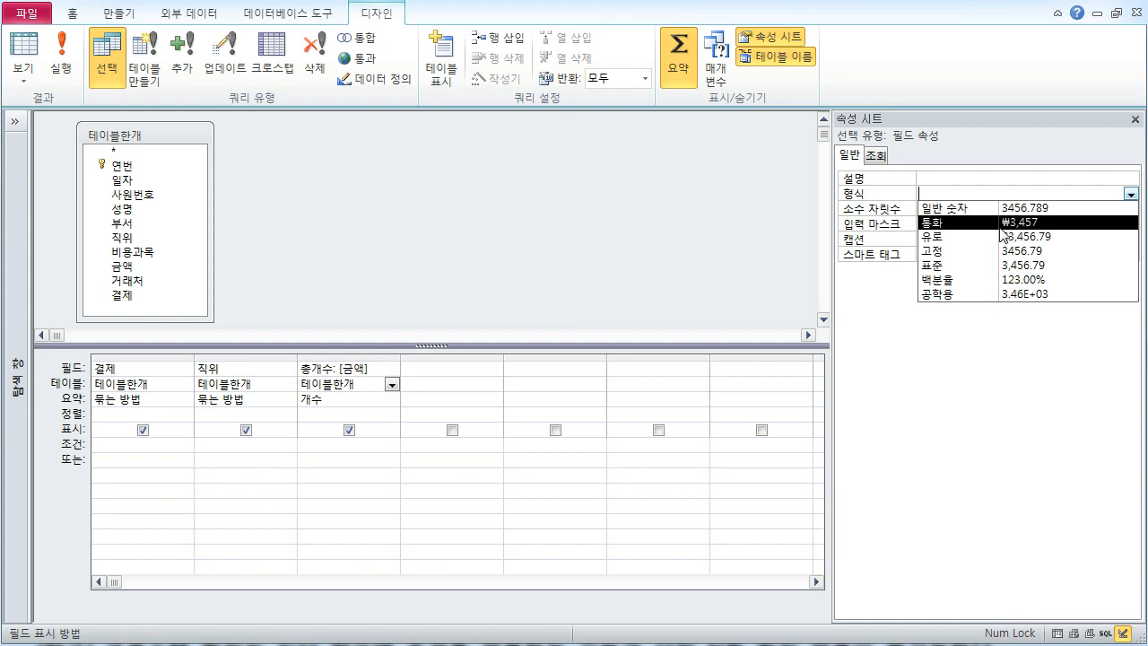
click(956, 188)
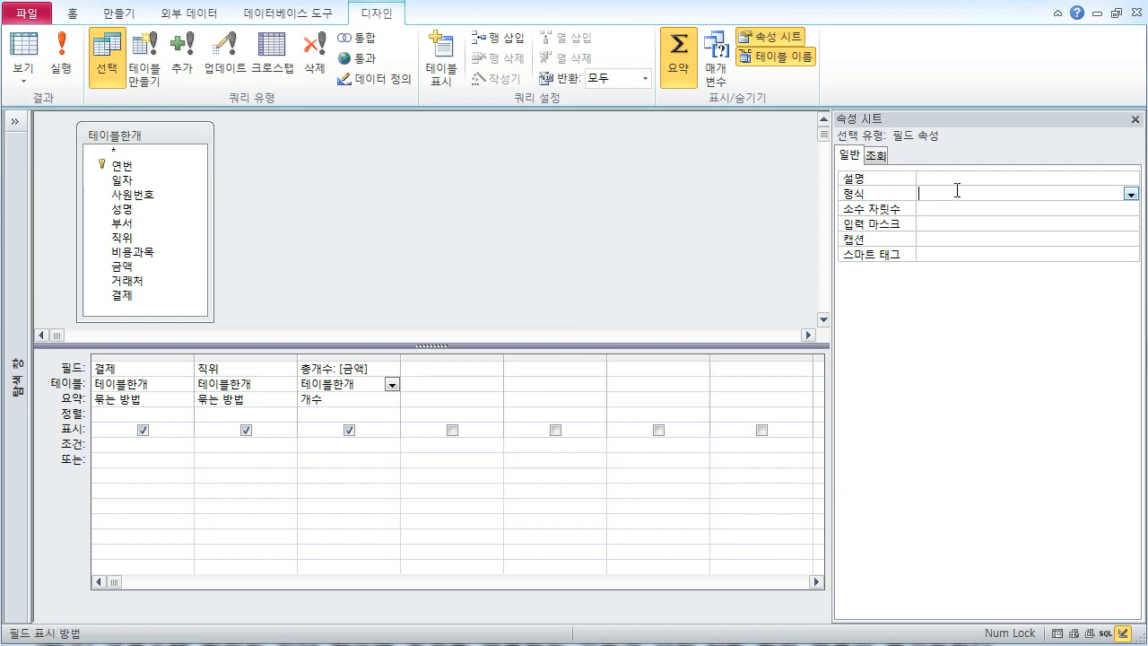
text(0ㄱ)
key(Return)
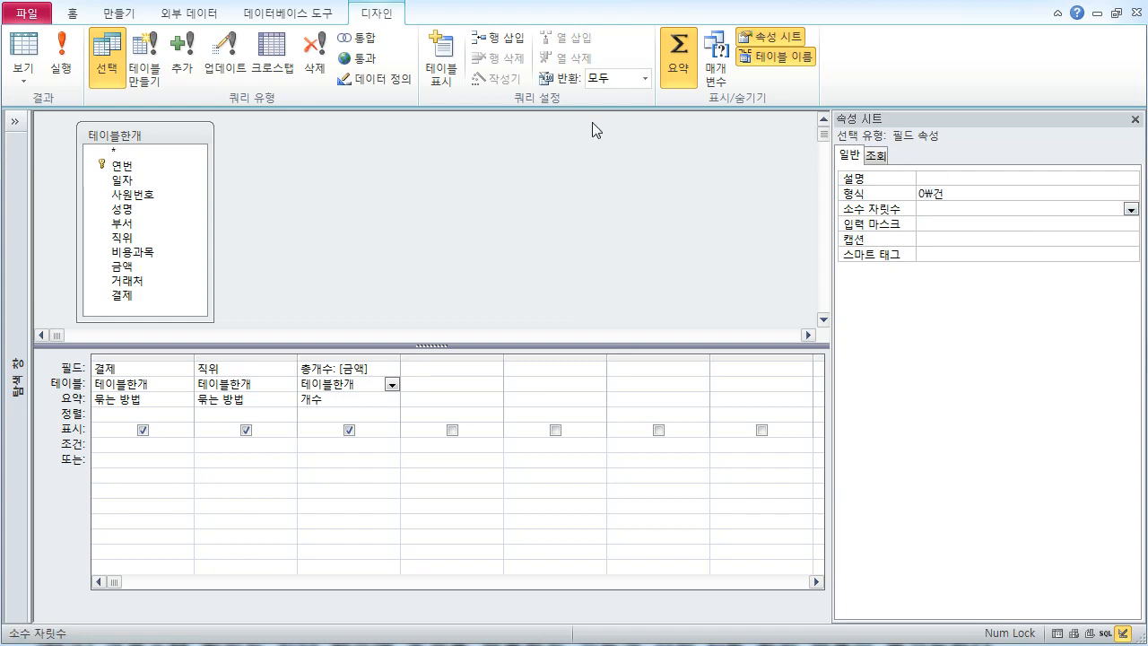
- Set the 총개수 field's format (형식) to 0000₩건 and check the counts in the datasheet before returning to Design view
click(23, 54)
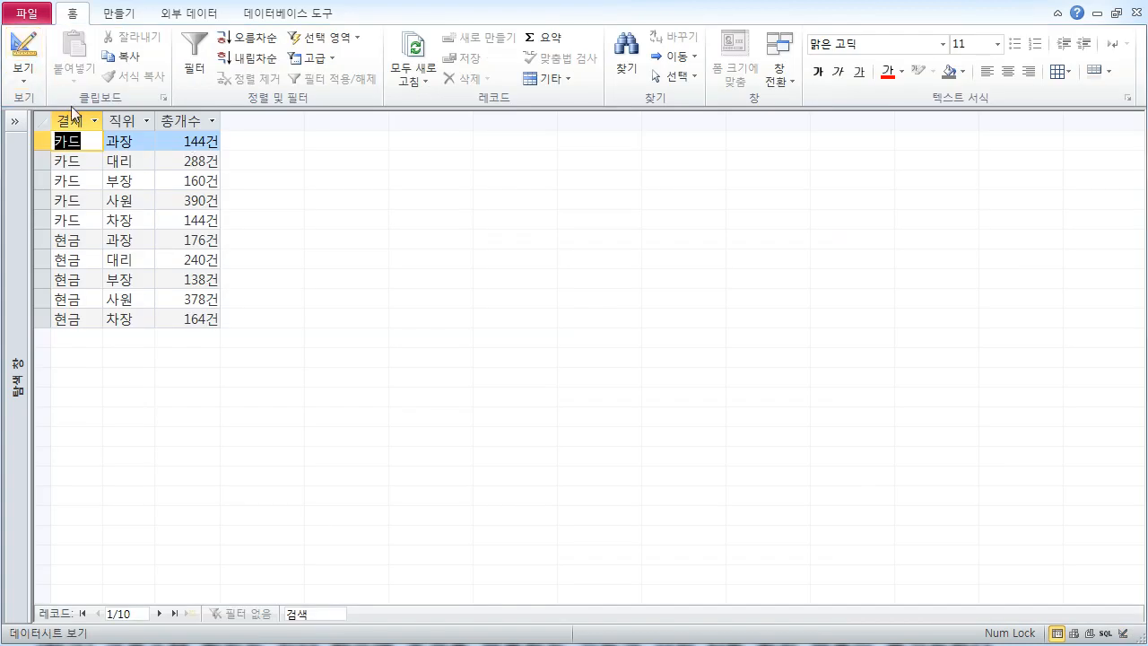
click(23, 52)
double_click(947, 192)
text(00)
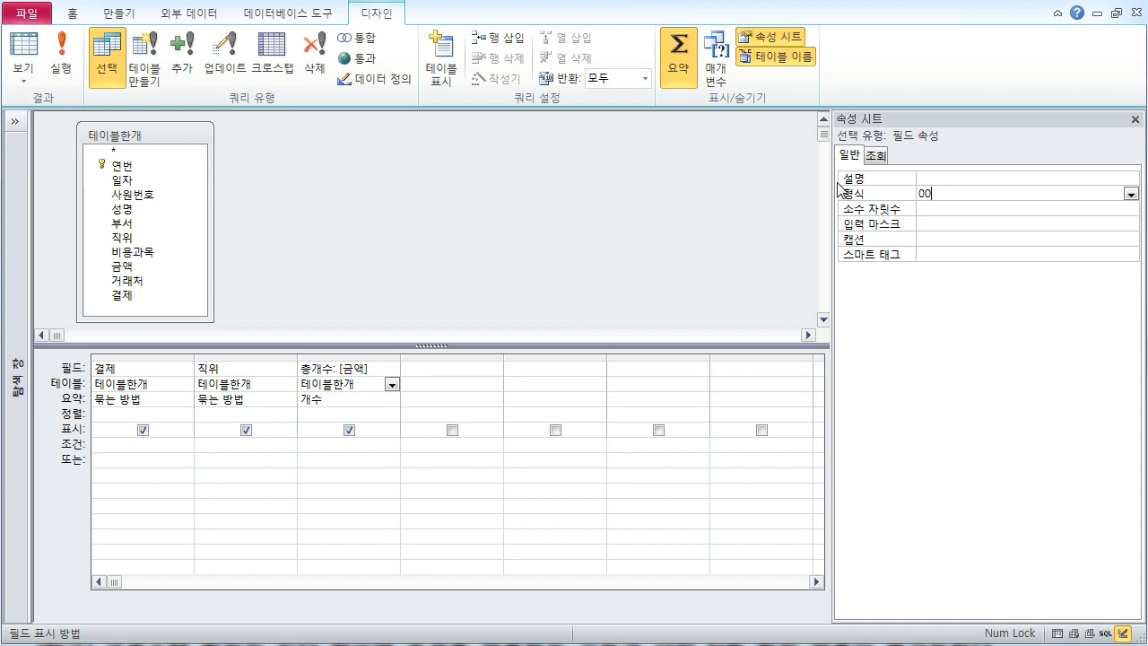
text(00ㄱ)
click(23, 52)
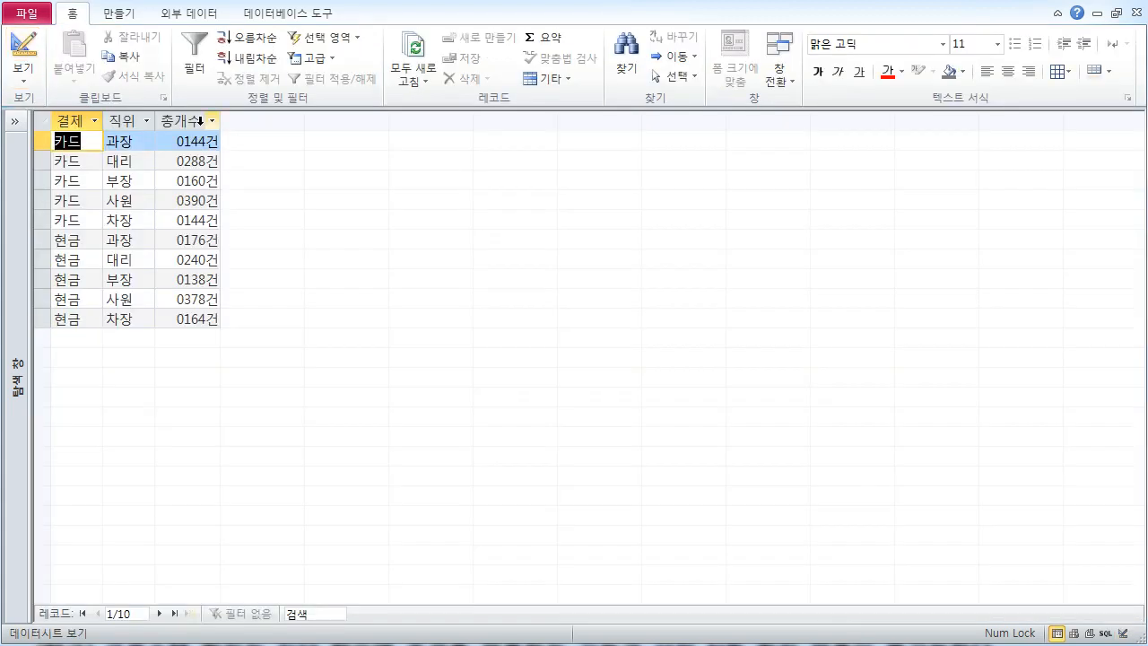
click(27, 60)
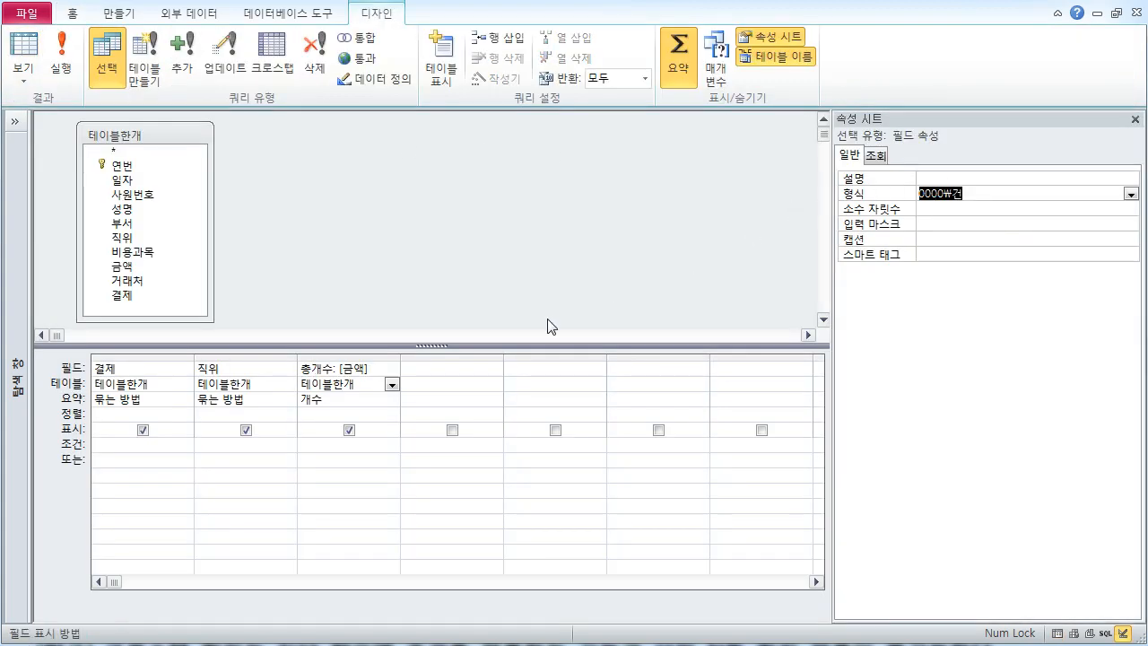
- Change the 총개수 column's 요약 setting to 합계 and set its format (형식) to ₩₩#,##0₩원
click(388, 401)
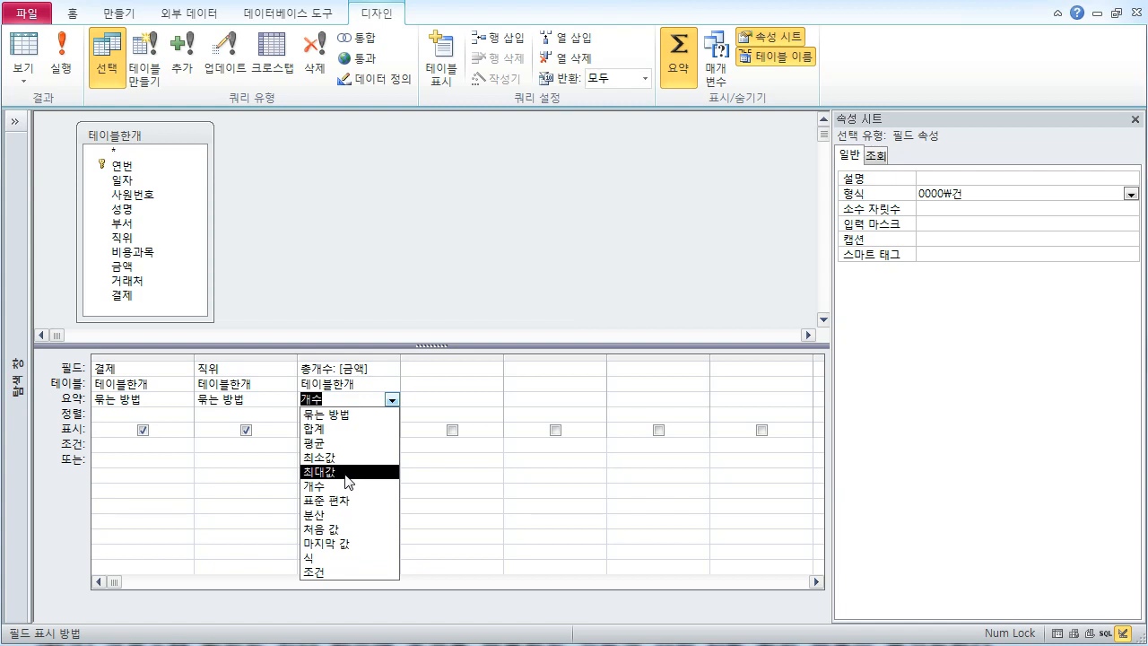
click(339, 429)
click(969, 202)
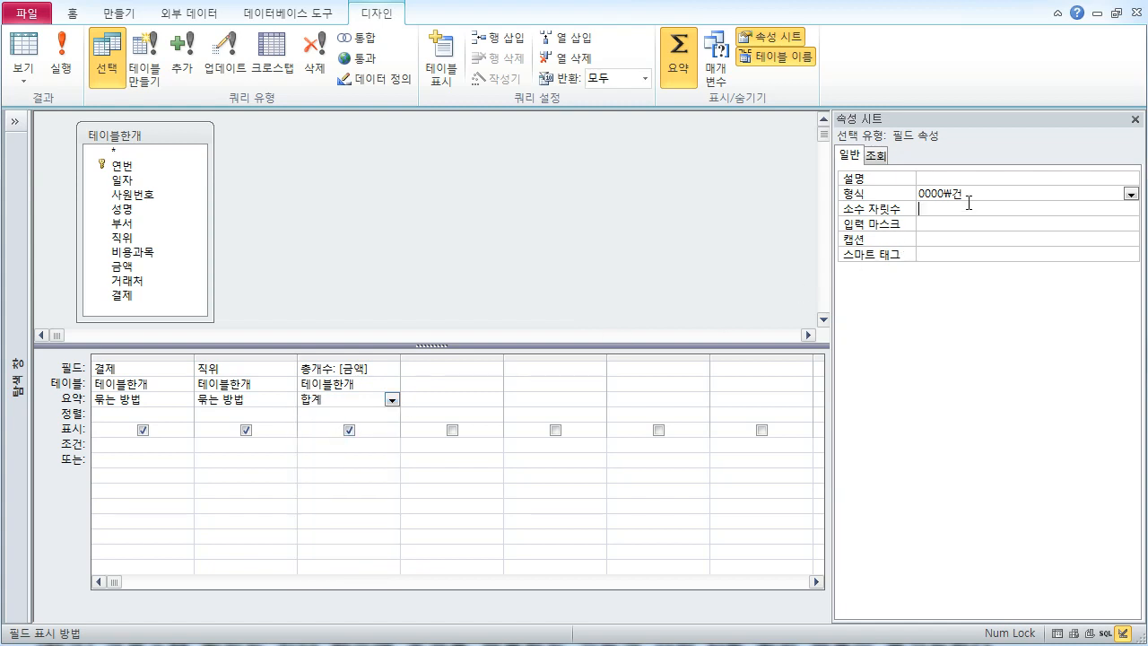
drag(970, 197, 812, 194)
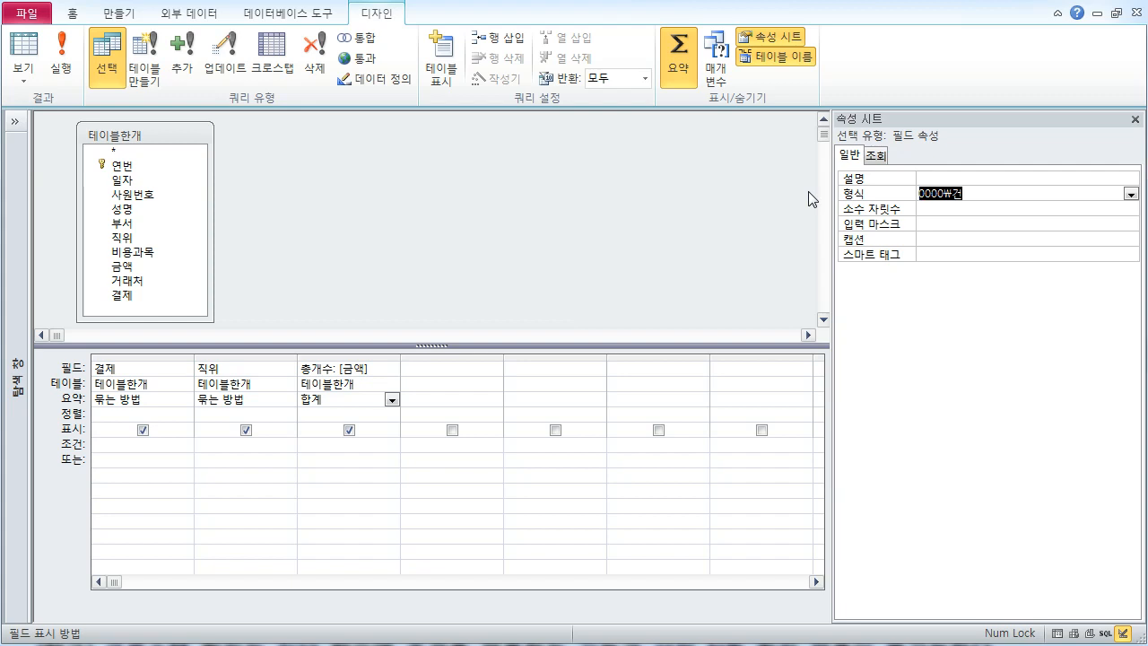
text(₩₩)
text(#,##)
text(0)
text(₩원)
key(Return)
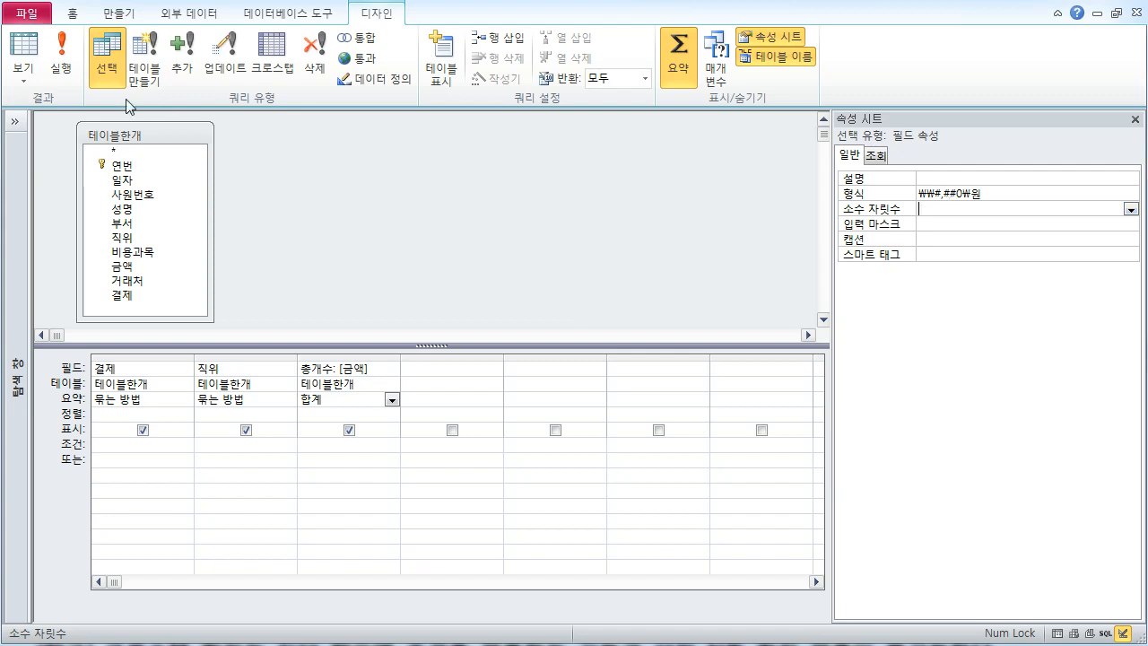
- View the query's datasheet, fit the 총개수 column width to its contents and return to Design view
click(25, 49)
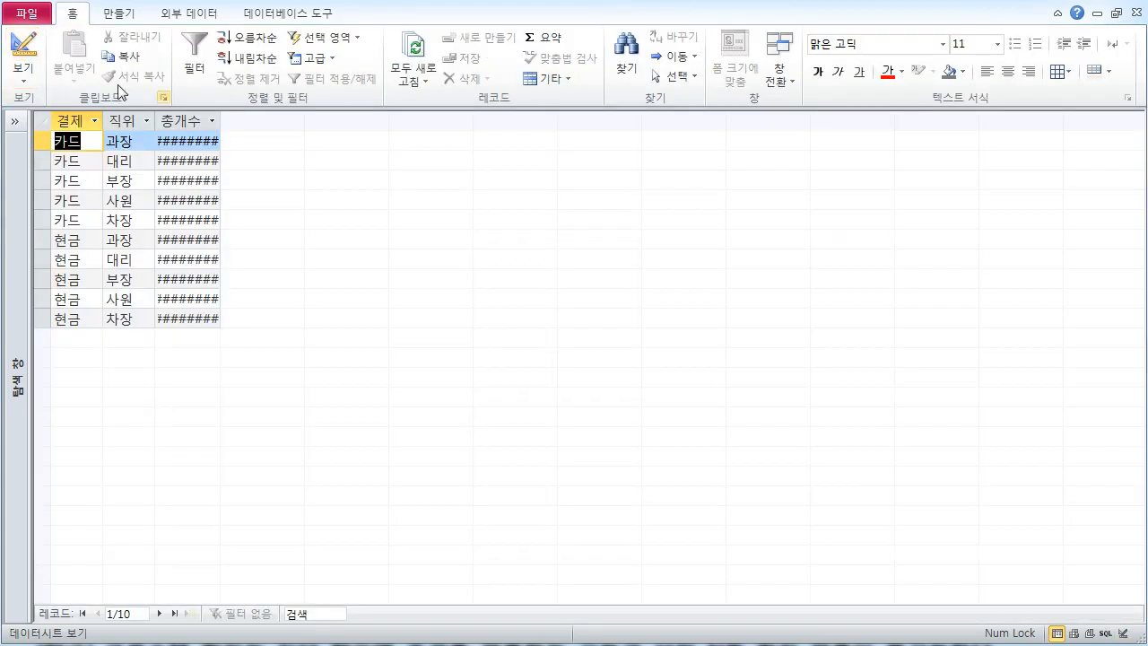
double_click(220, 120)
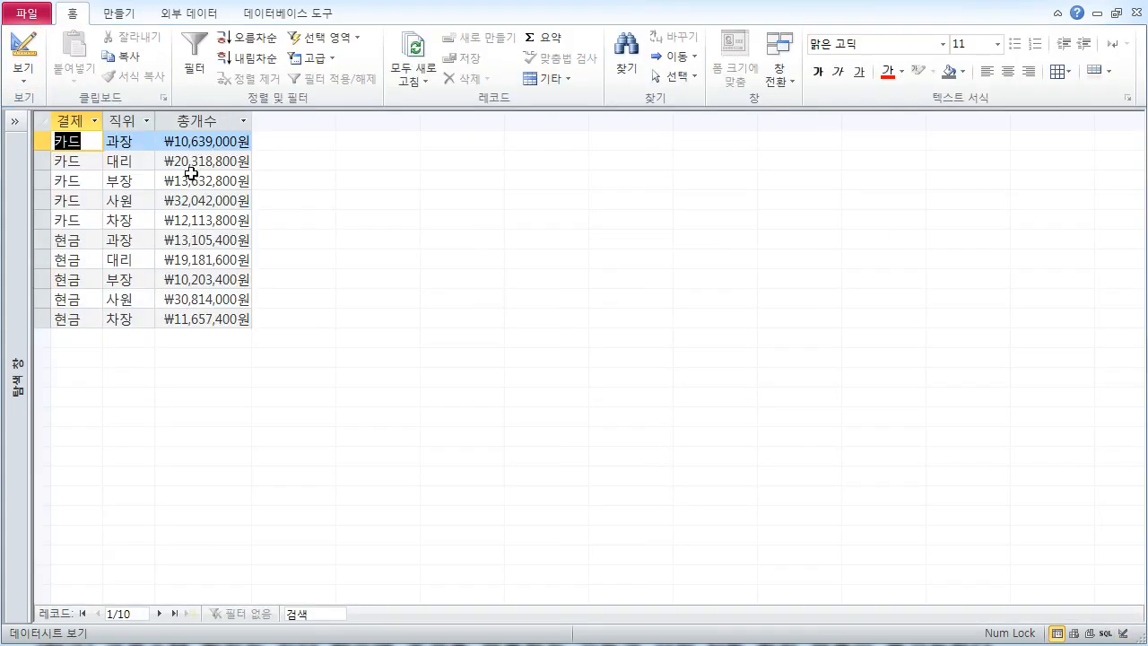
click(25, 52)
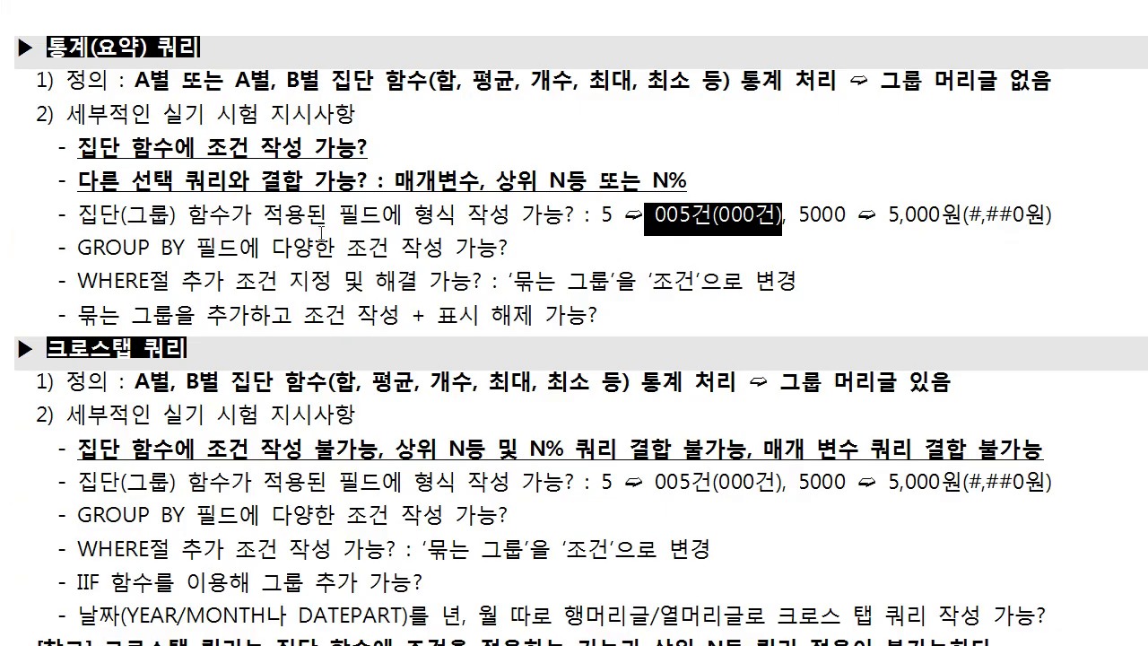
- Mark the notes' line on formatting aggregated fields, and switch to Access to preview the formatted query as a crosstab
drag(79, 210, 1063, 203)
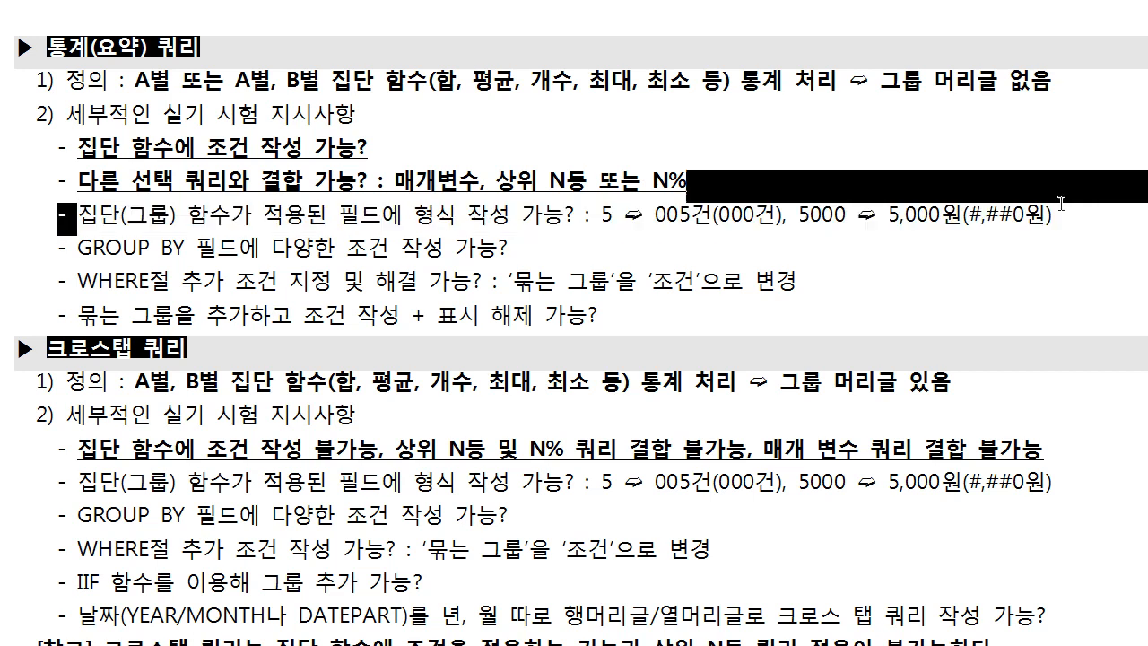
click(561, 221)
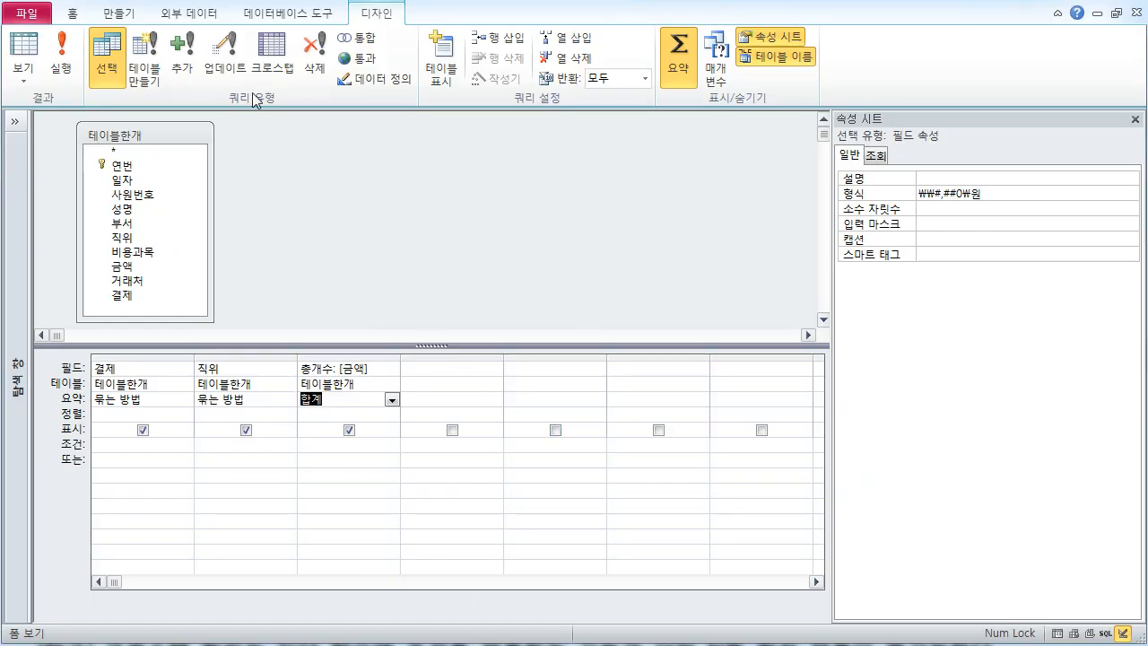
click(271, 54)
click(24, 51)
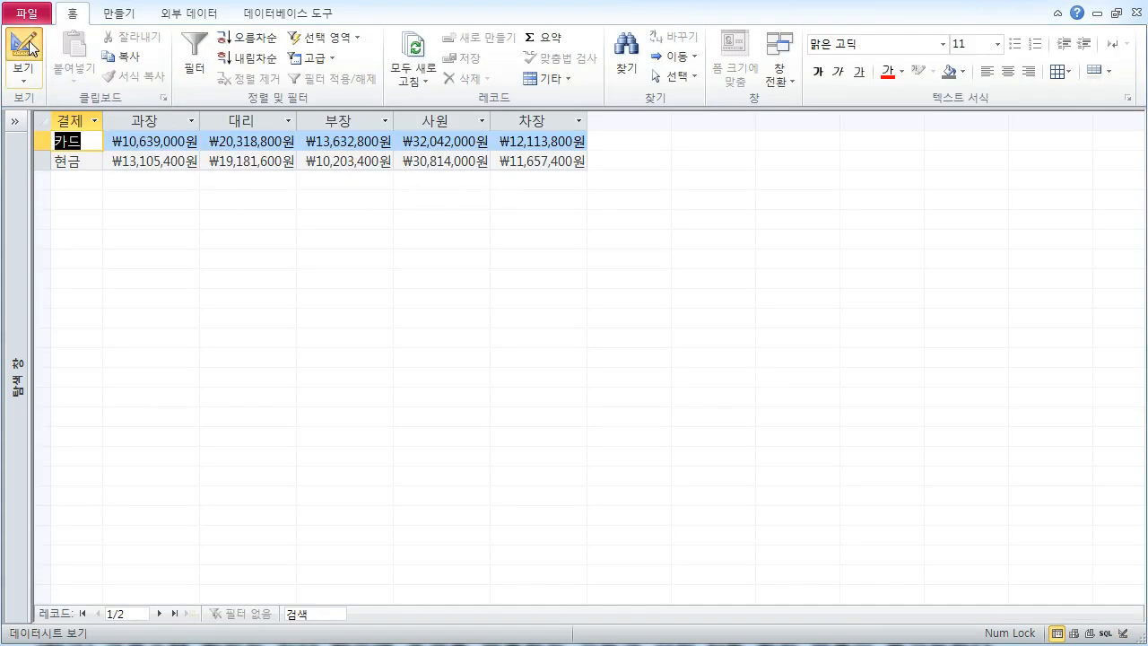
click(28, 48)
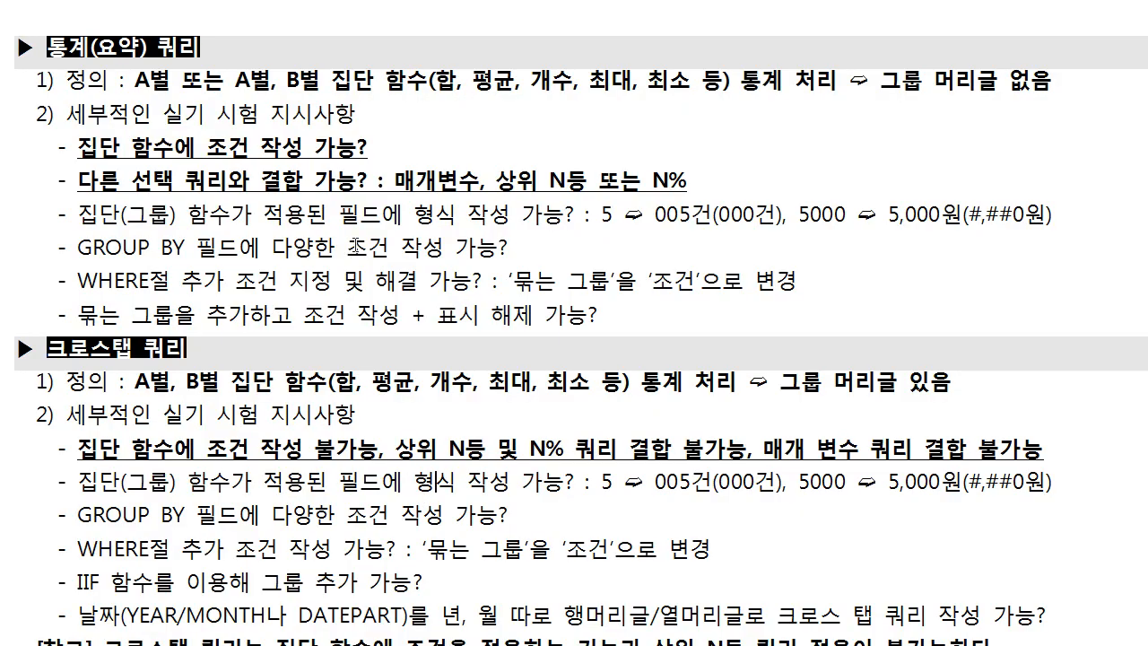
- Highlight the notes' instructions on GROUP BY field criteria in both query sections and on adding WHERE conditions to summary queries
mouse_move(75, 247)
mouse_down()
mouse_move(508, 247)
mouse_move(72, 254)
mouse_up()
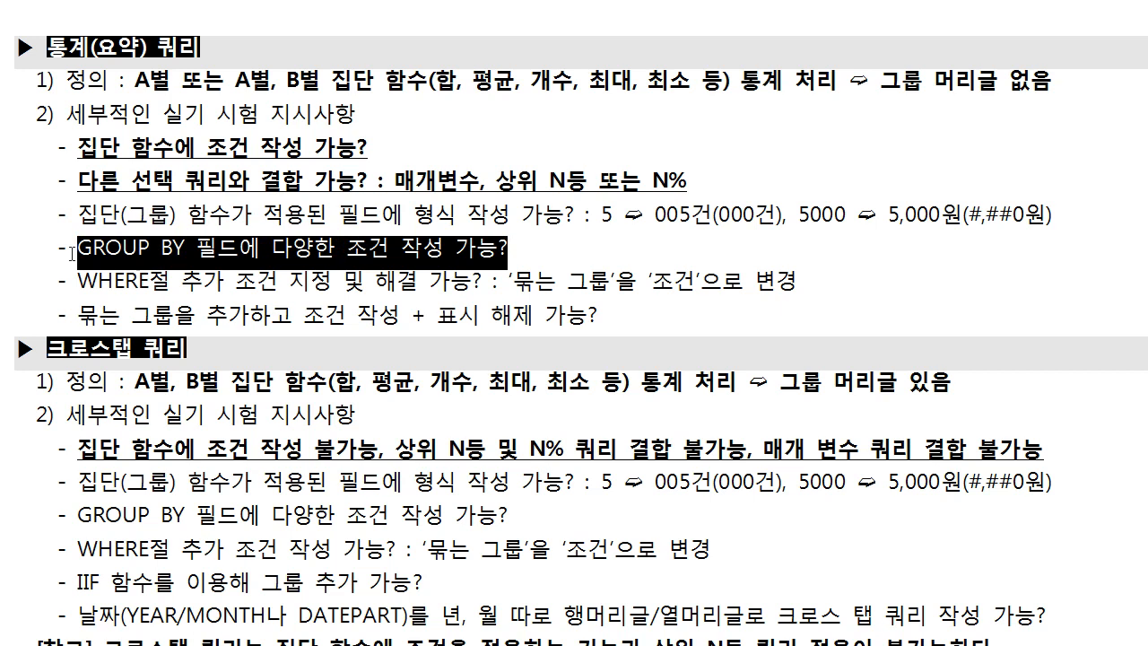
drag(71, 127, 206, 157)
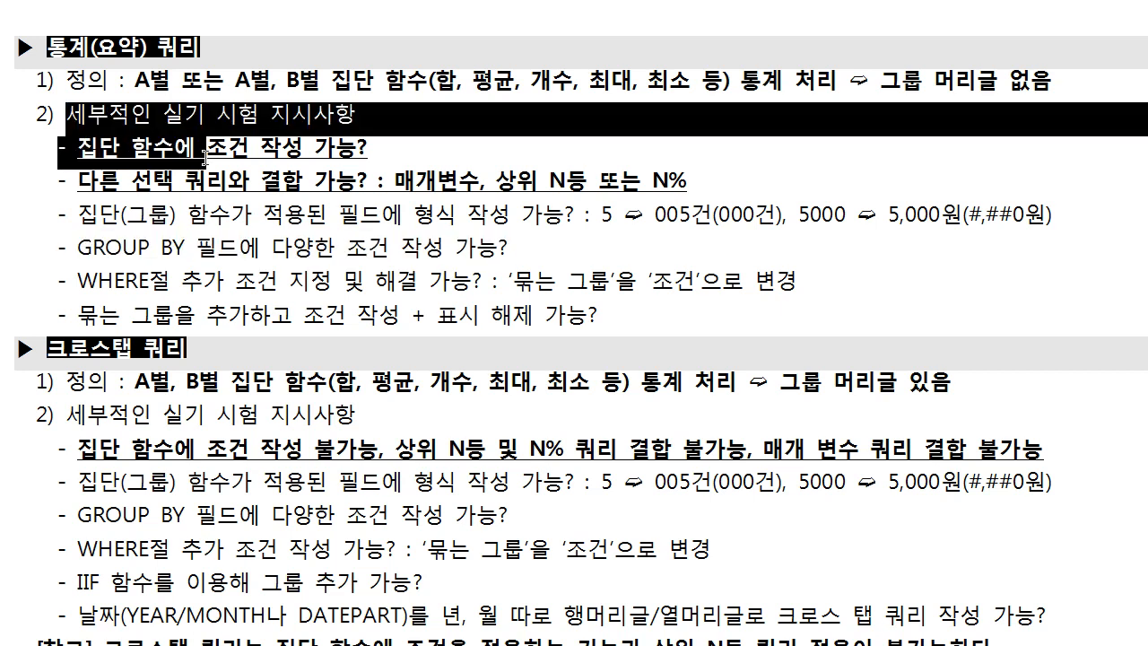
click(235, 205)
drag(227, 528, 475, 518)
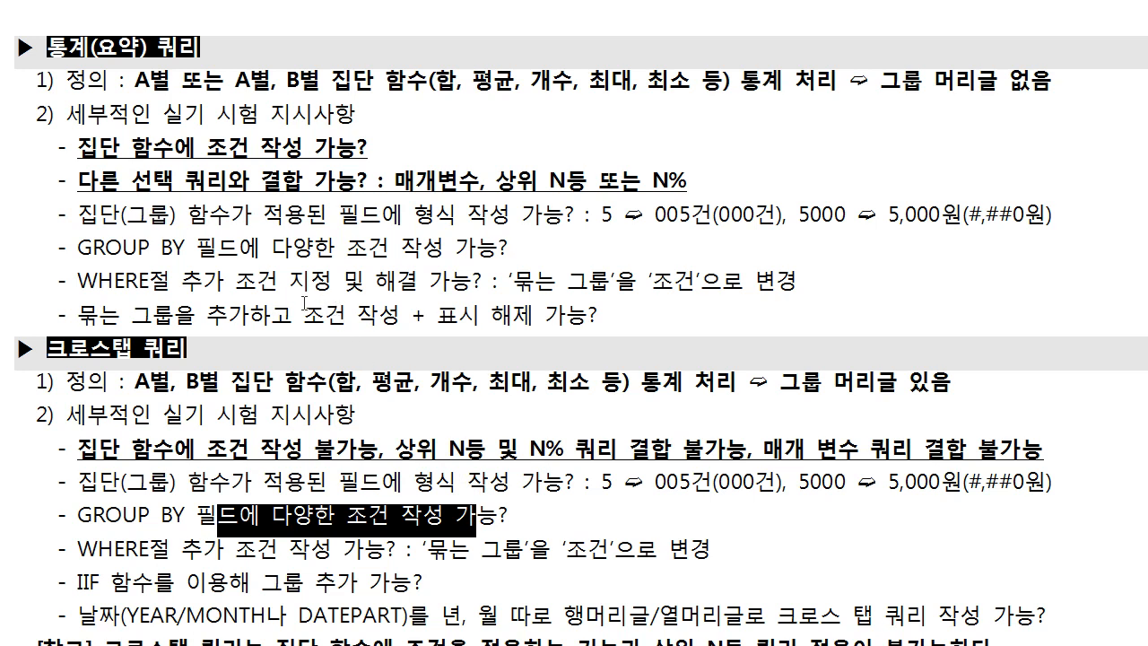
drag(63, 280, 724, 280)
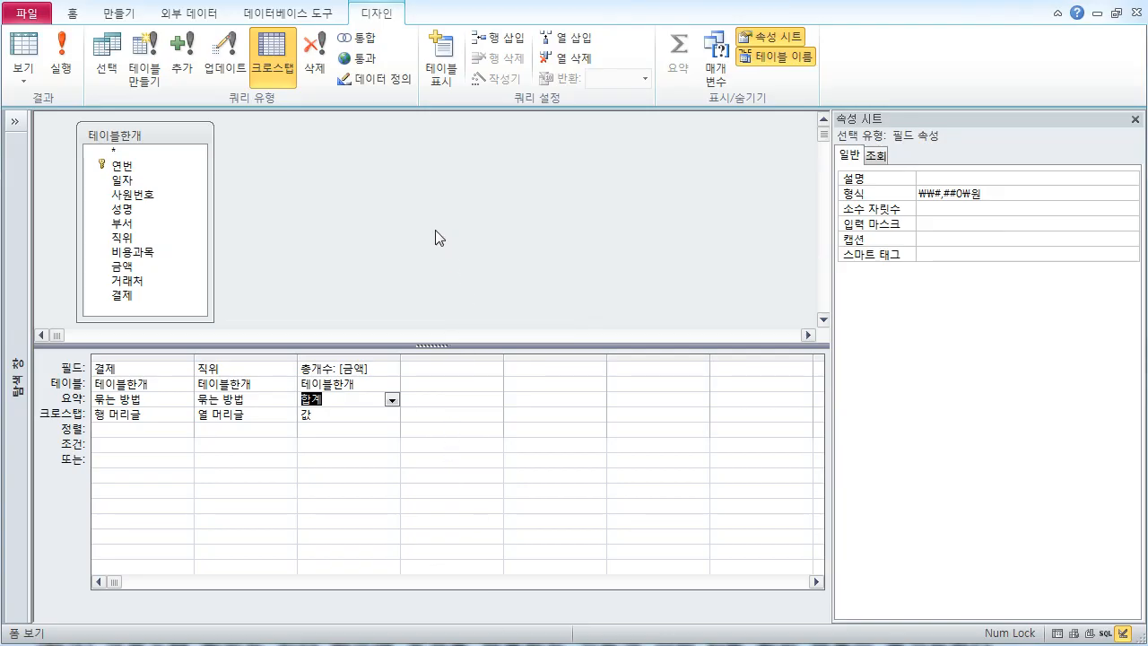
- Switch to Access, change the crosstab back to a select query and add the 거래처 field to the design grid
click(107, 61)
click(397, 197)
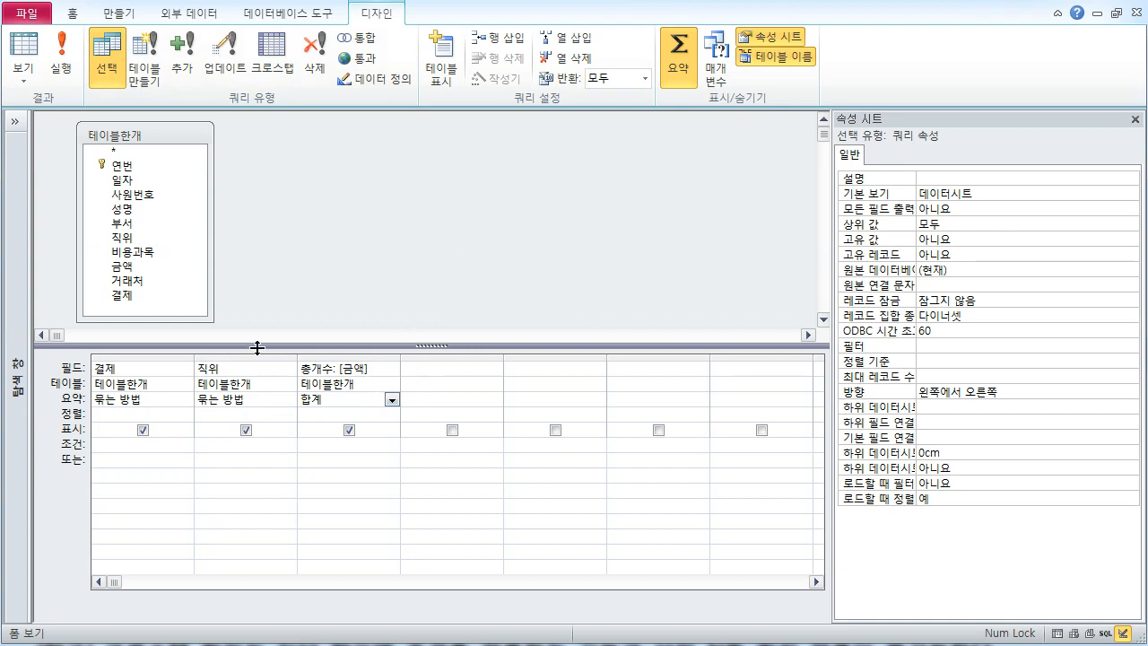
click(152, 267)
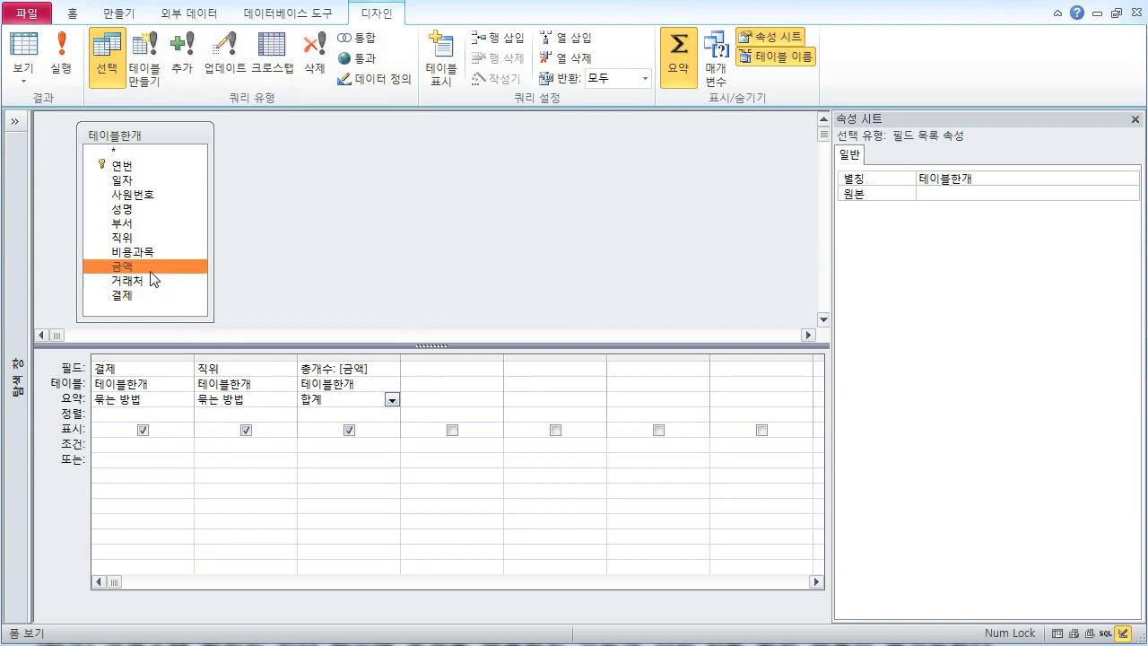
click(149, 279)
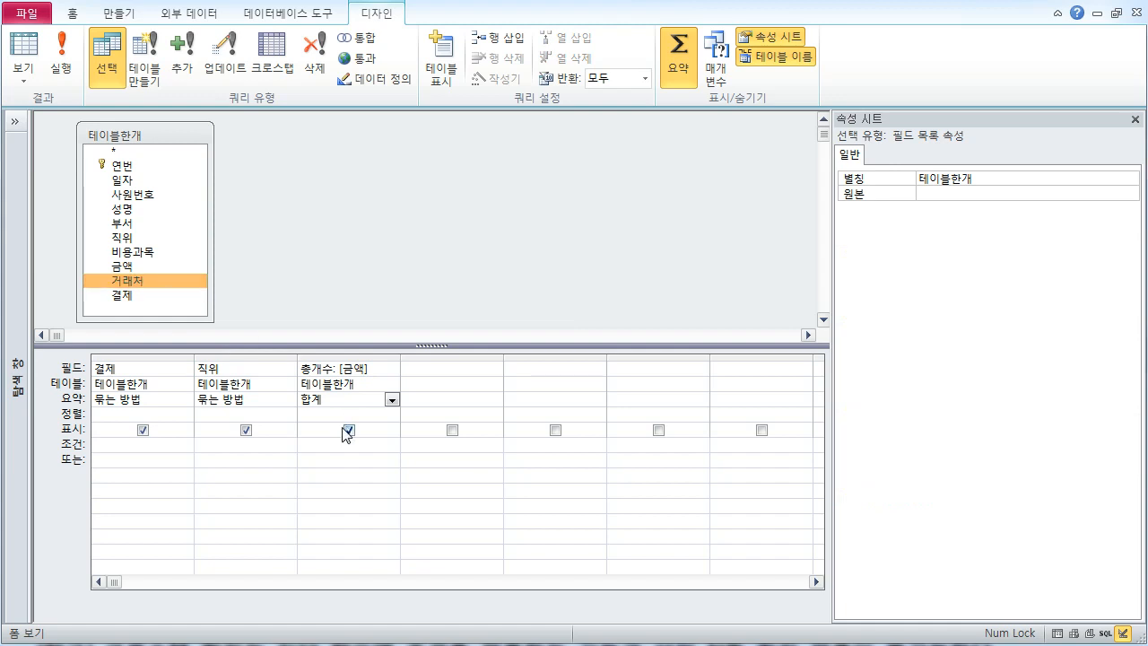
double_click(150, 284)
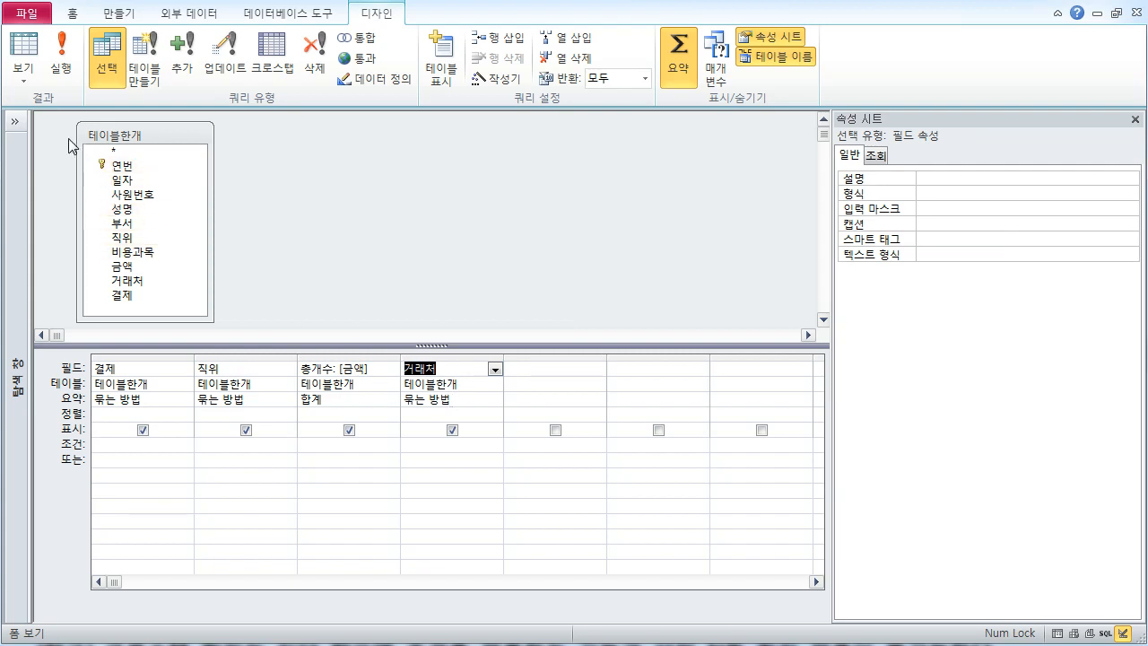
- Examine the datasheet grouped additionally by 거래처 and return to Design view
click(25, 55)
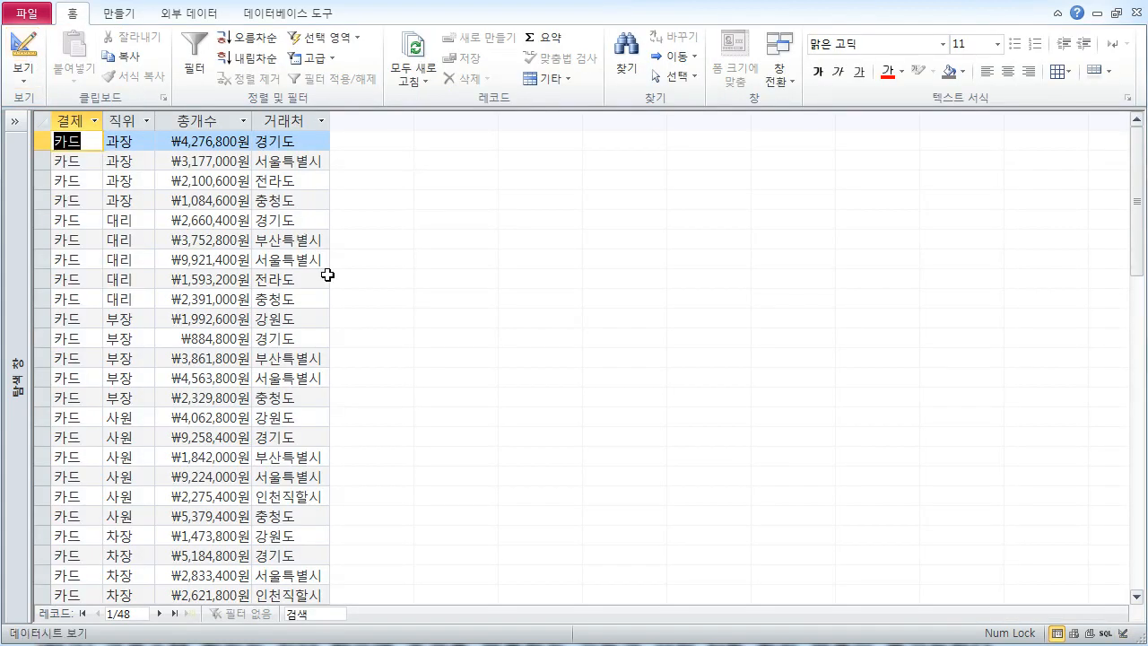
scroll(318, 305, down, 4)
scroll(319, 319, down, 6)
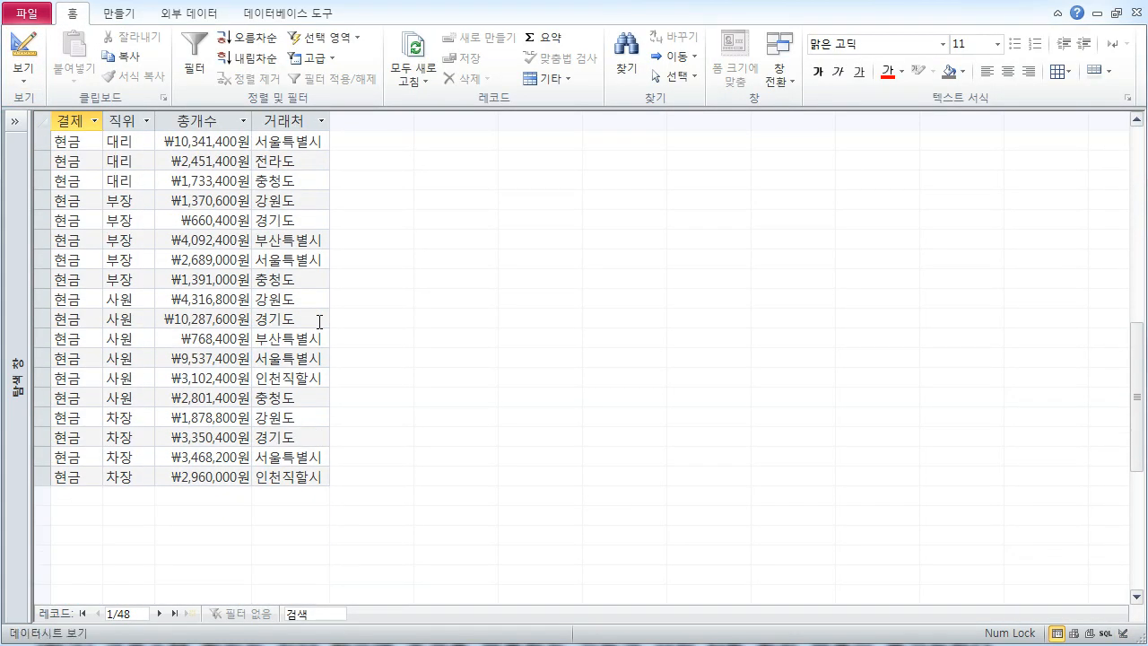
scroll(311, 306, up, 6)
scroll(311, 306, up, 1)
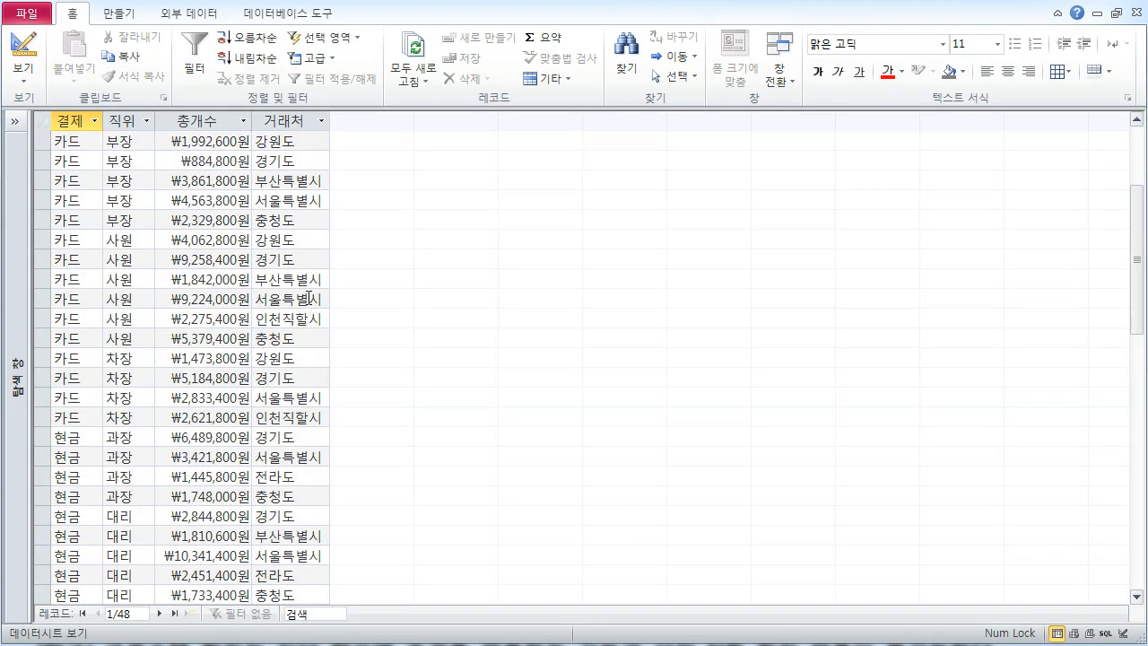
click(25, 55)
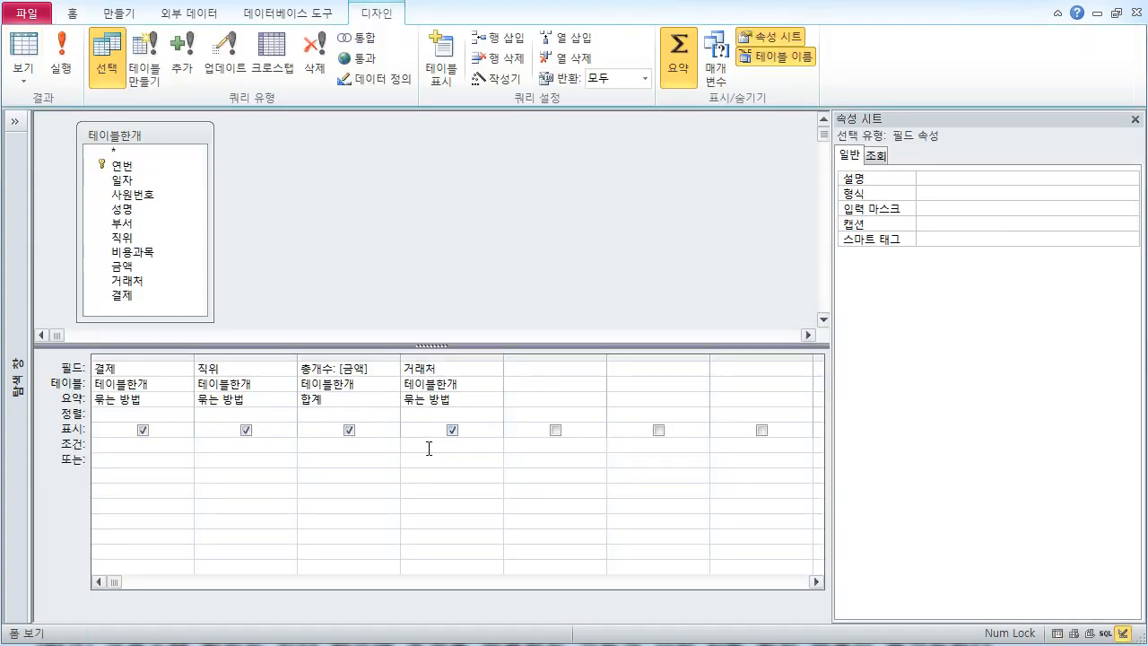
- Enter 서울특별시 또는 경기도 as the 거래처 criteria, fit the column width and set its 요약 setting to 조건
text(서울특)
text(별시 )
text(또는 경기도)
key(Down)
double_click(504, 356)
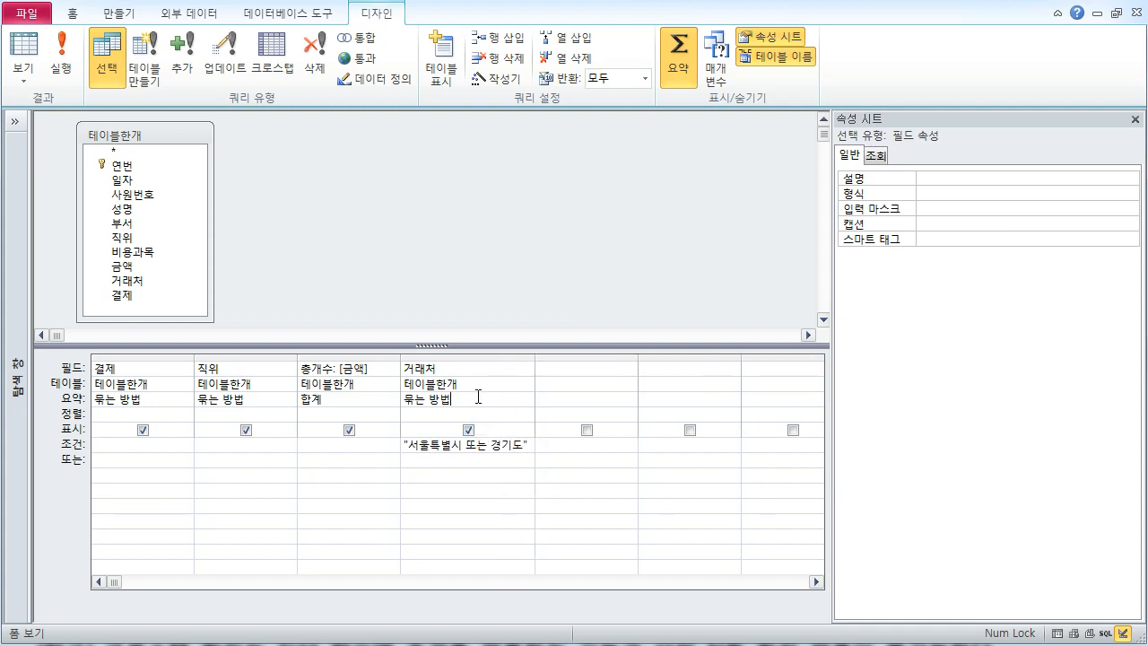
click(526, 400)
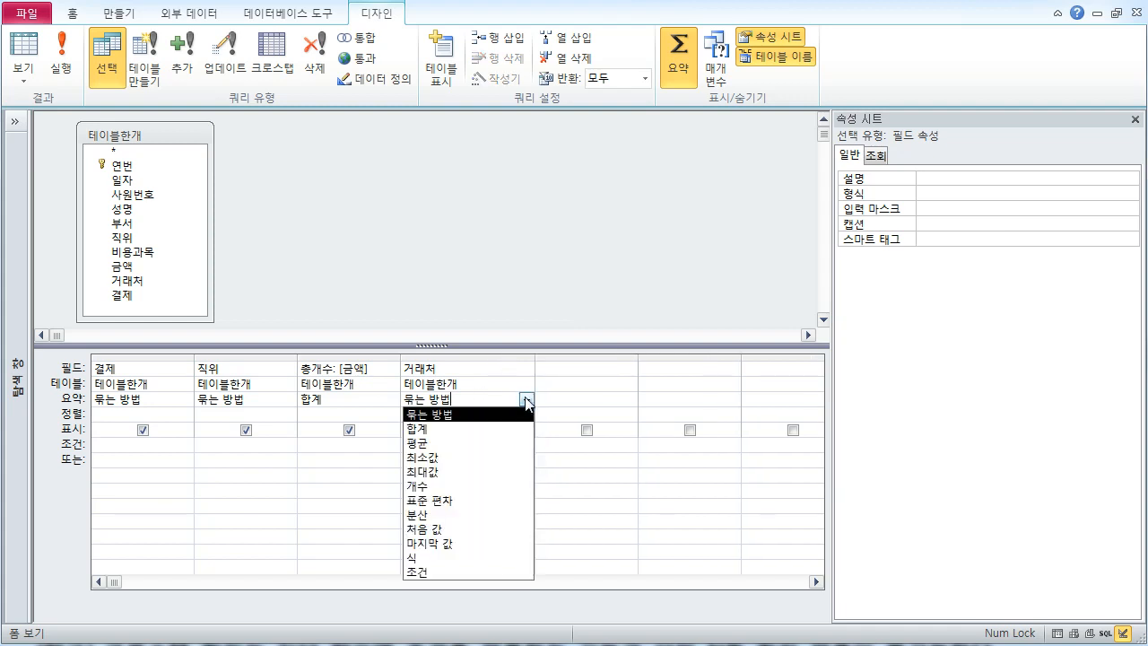
click(451, 573)
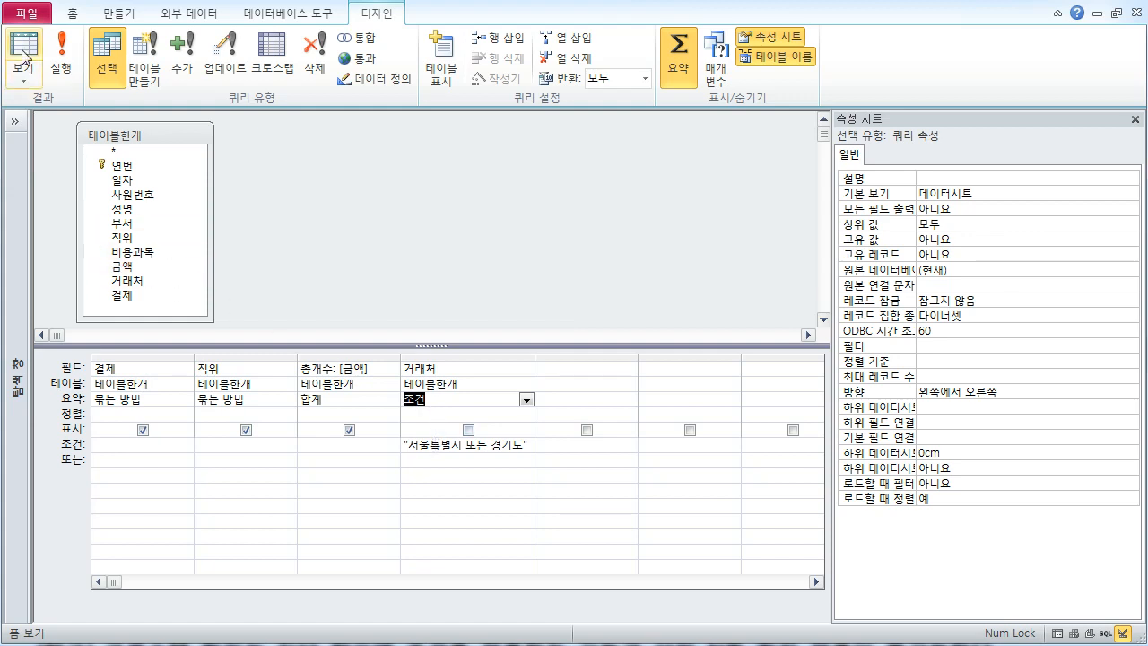
- Rewrite the 거래처 criteria as "서울특별시" Or "경기도"
drag(466, 446, 486, 447)
key(Delete)
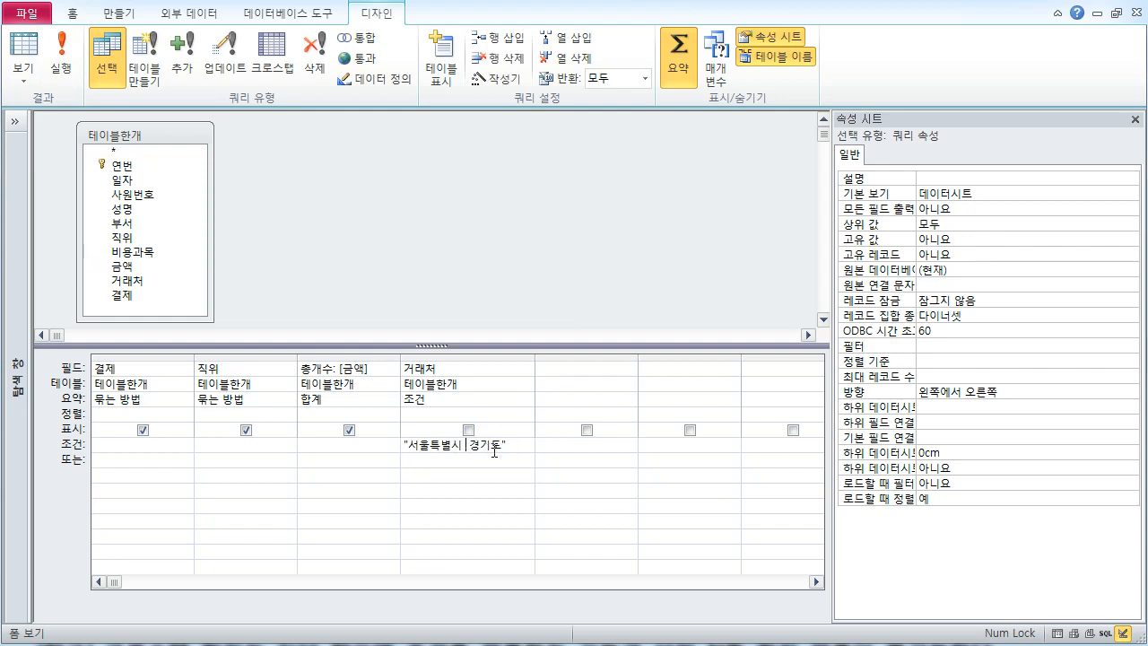
click(410, 445)
key(BackSpace)
text(OR)
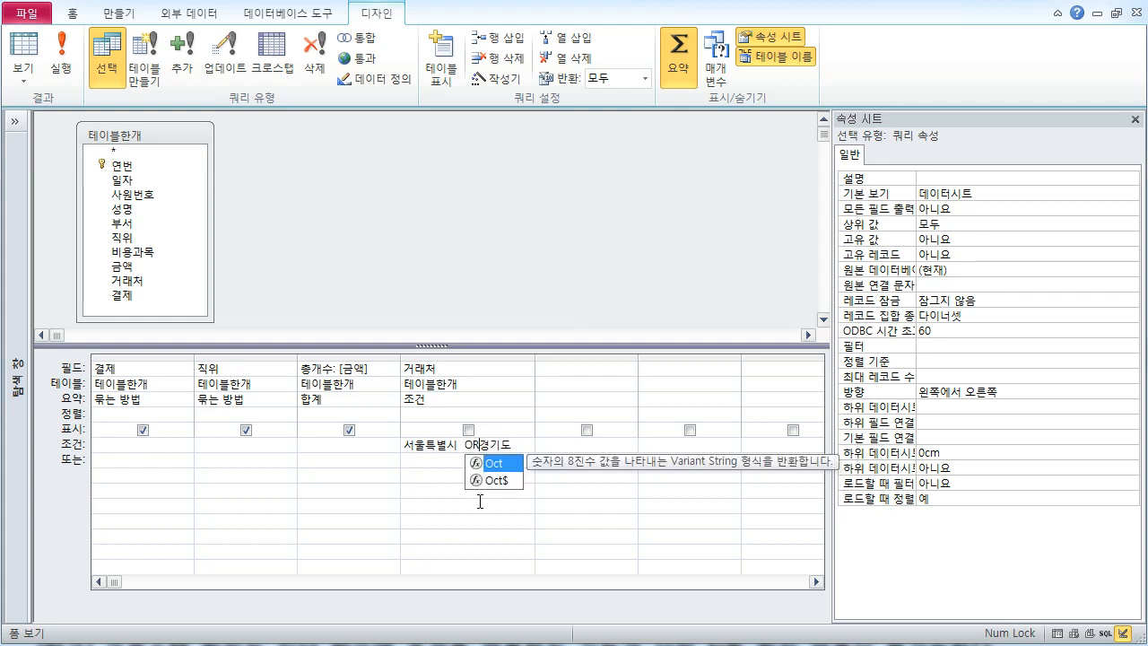
click(479, 490)
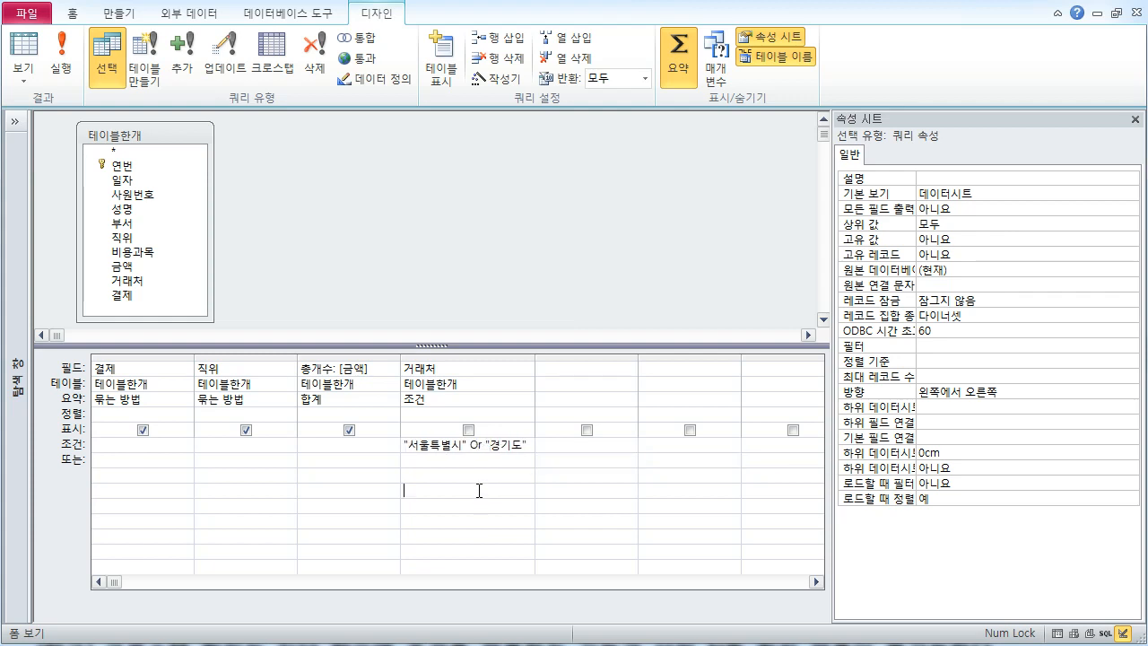
- Check the filtered totals in the datasheet, return to Design view and turn on 표시 for the 거래처 condition column
click(23, 50)
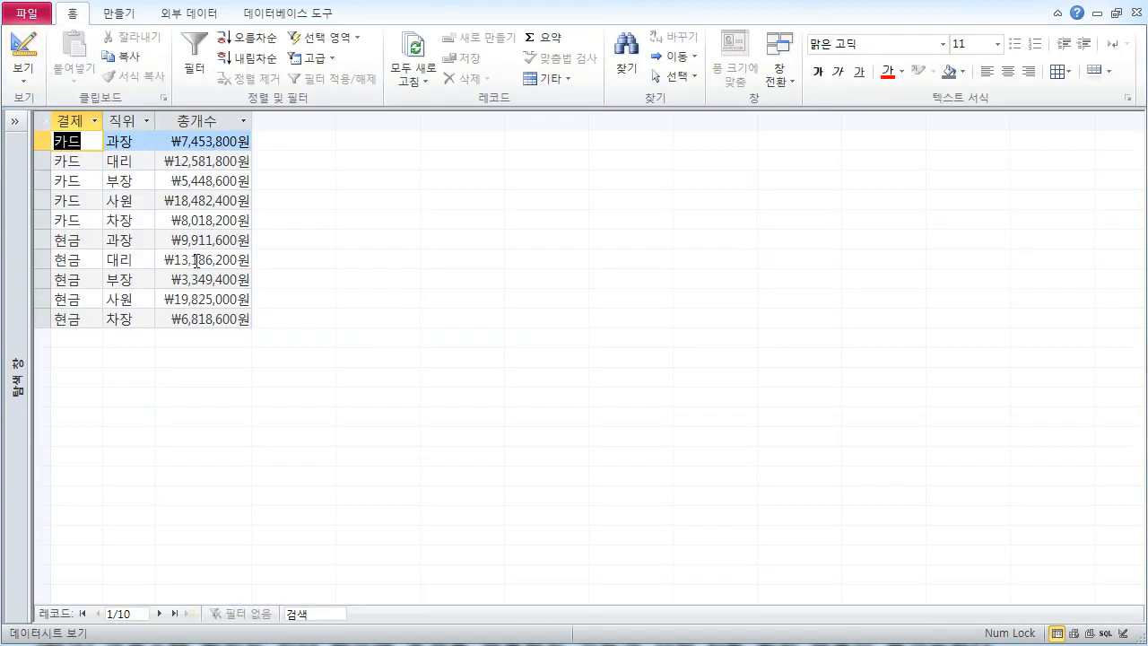
click(24, 54)
click(468, 429)
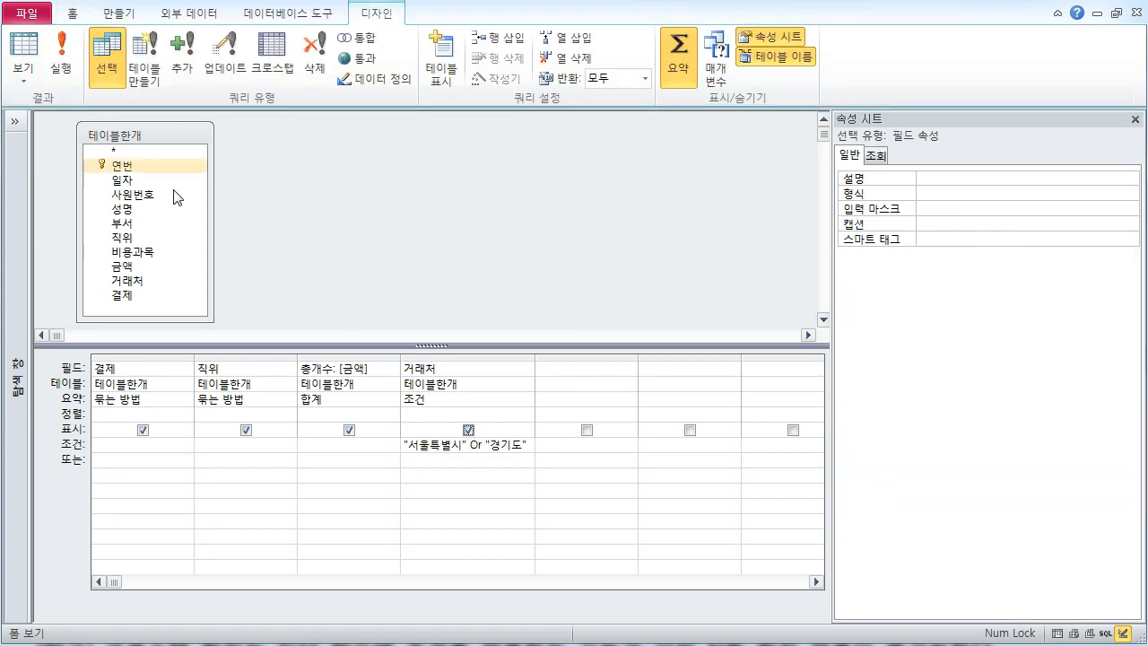
- Try to open the datasheet with the 거래처 condition column shown, then turn its 표시 setting off
click(20, 49)
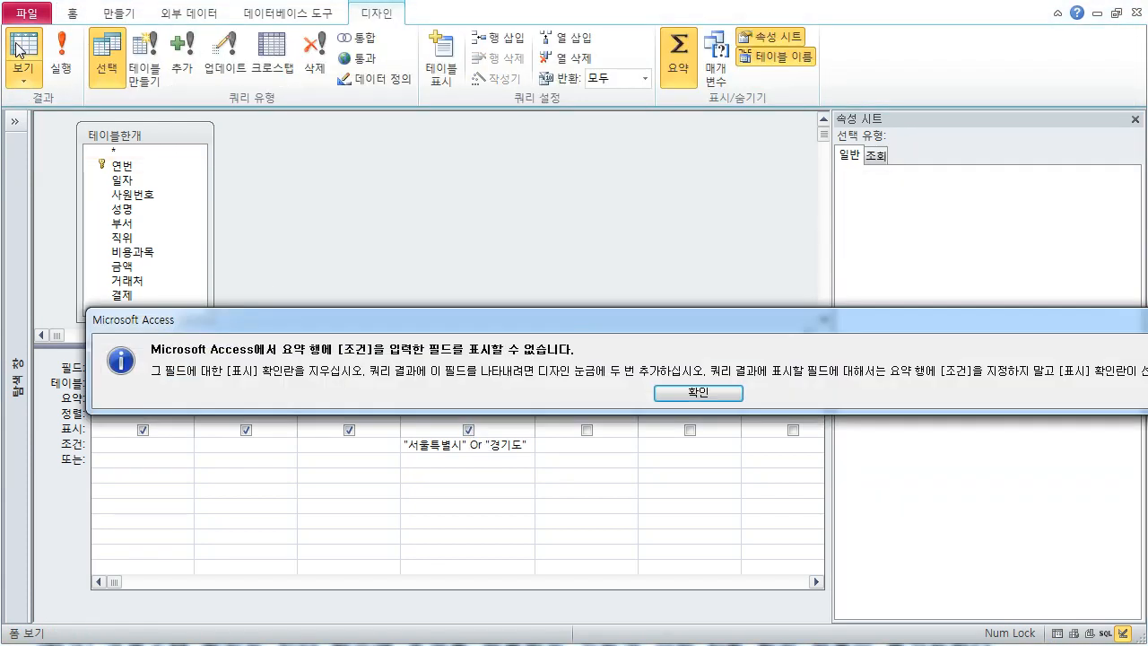
click(673, 393)
click(468, 430)
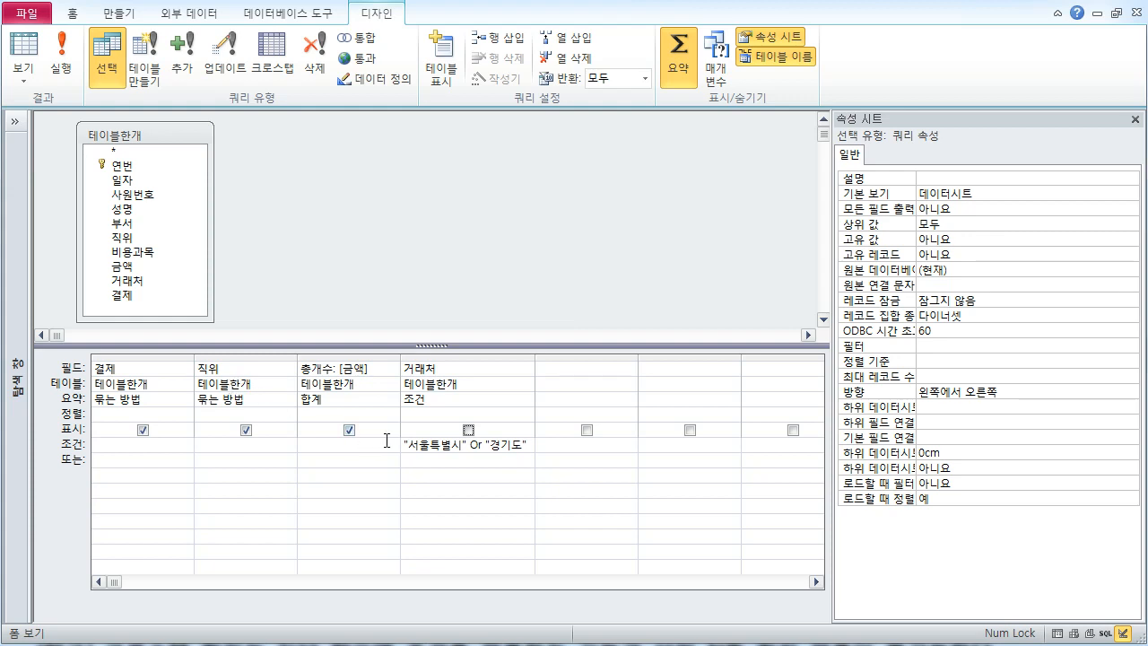
- Cut the criteria out of the 거래처 column and view the unfiltered totals in the datasheet
click(452, 357)
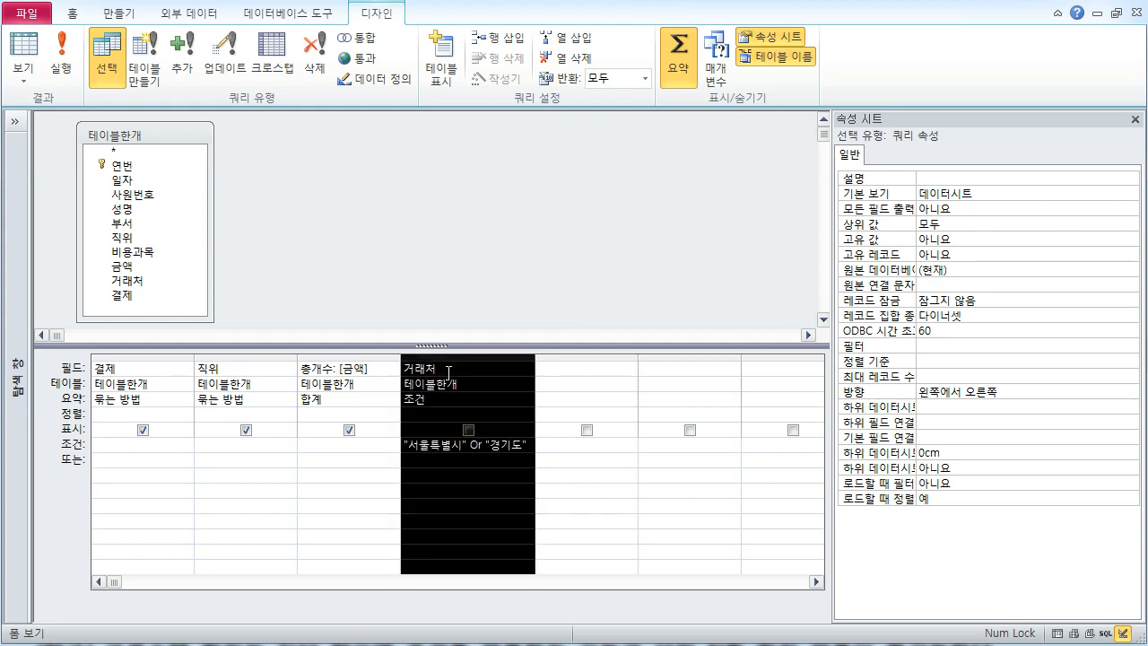
click(455, 367)
drag(529, 445, 361, 446)
key(ctrl+c)
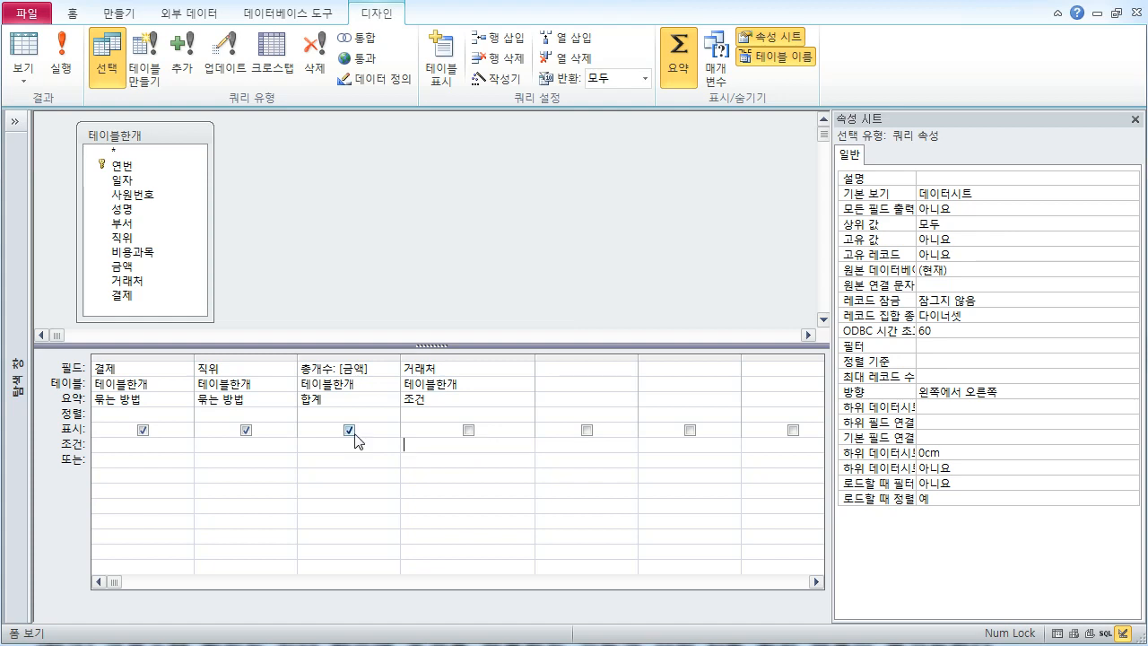
click(27, 52)
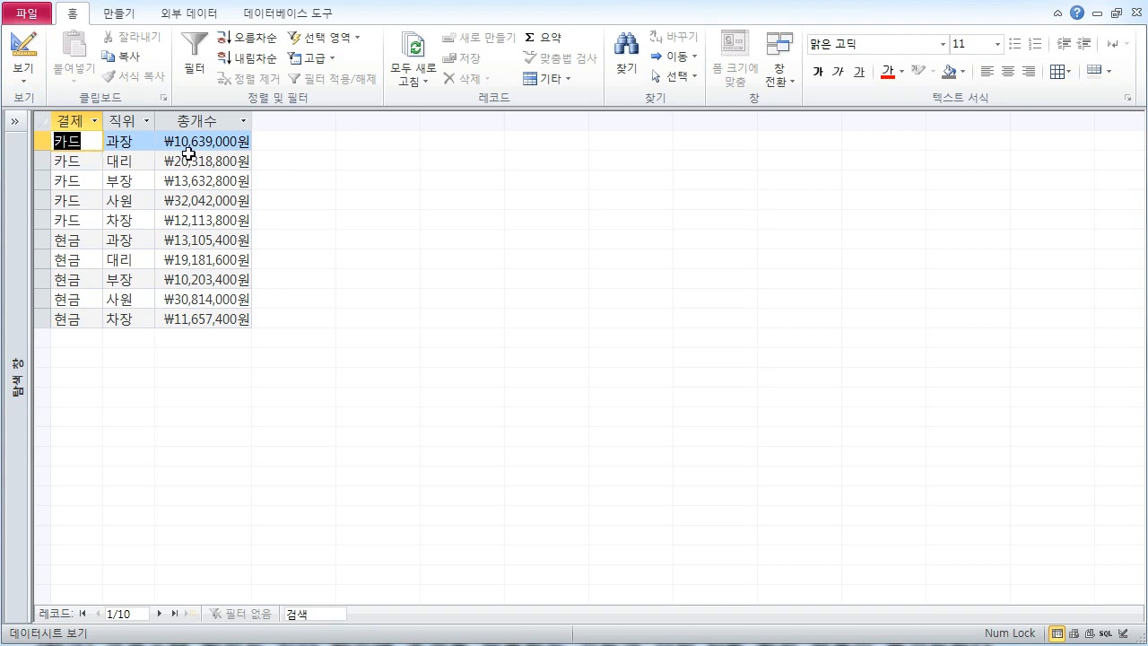
- Restore the 거래처 criteria "서울특별시" Or "경기도" in Design view and compare the filtered totals in the datasheet
click(25, 54)
key(ctrl+v)
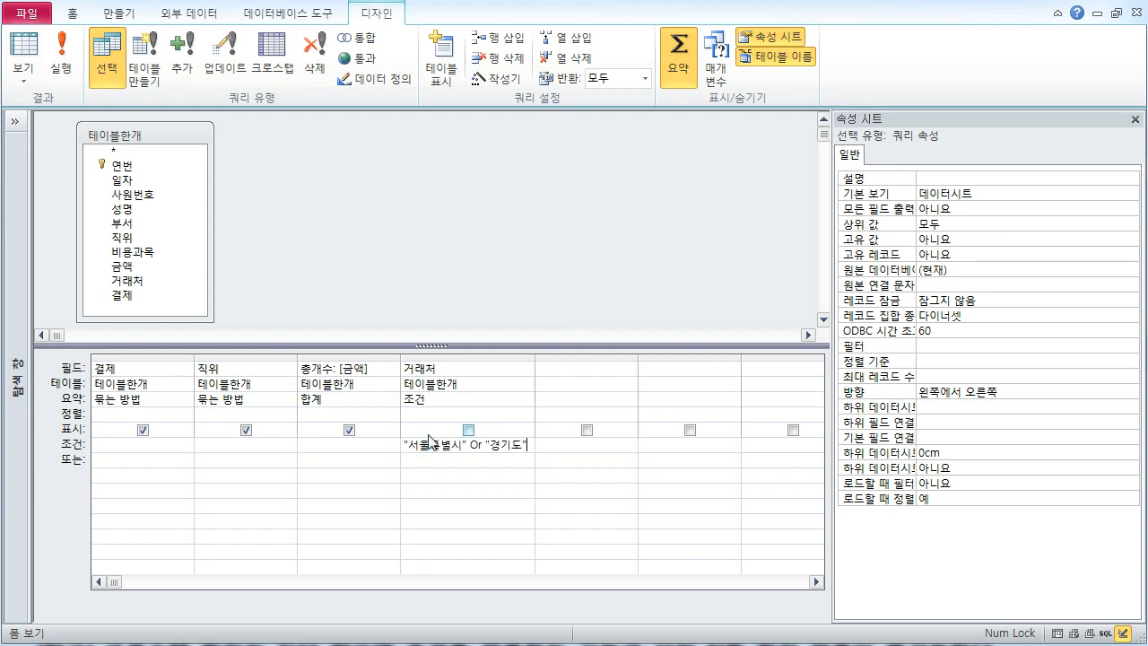
click(25, 54)
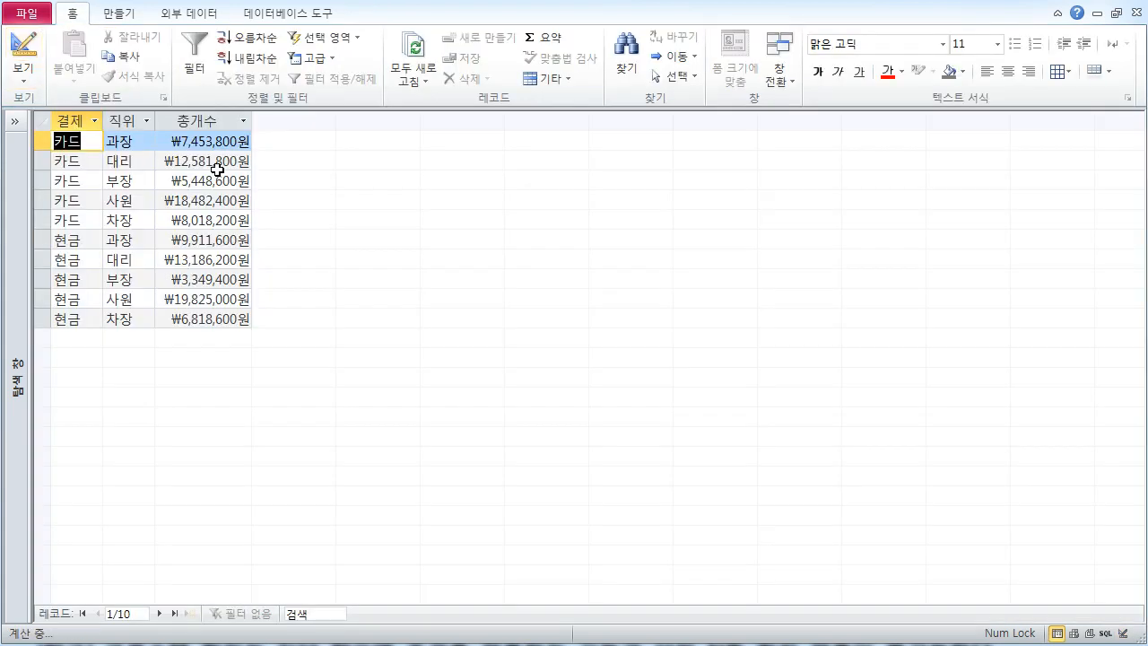
click(13, 45)
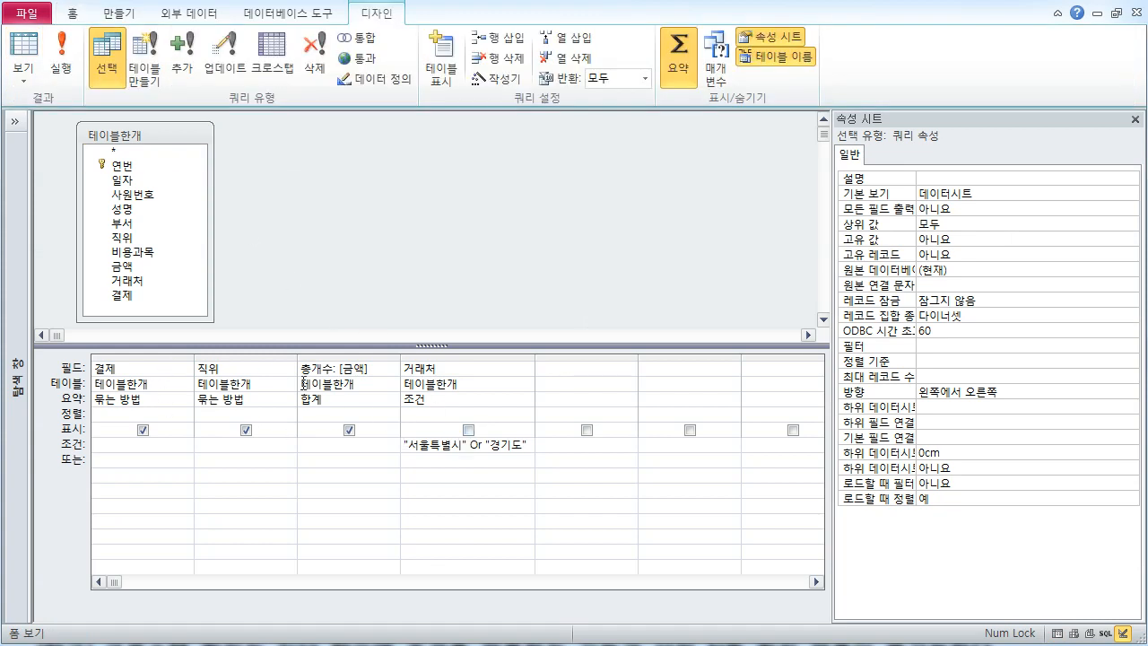
- Set the 거래처 요약 setting to 묶는 방법 with 표시 off, examine the repeated 결제 and 직위 groups in the datasheet and return to Design view
click(468, 402)
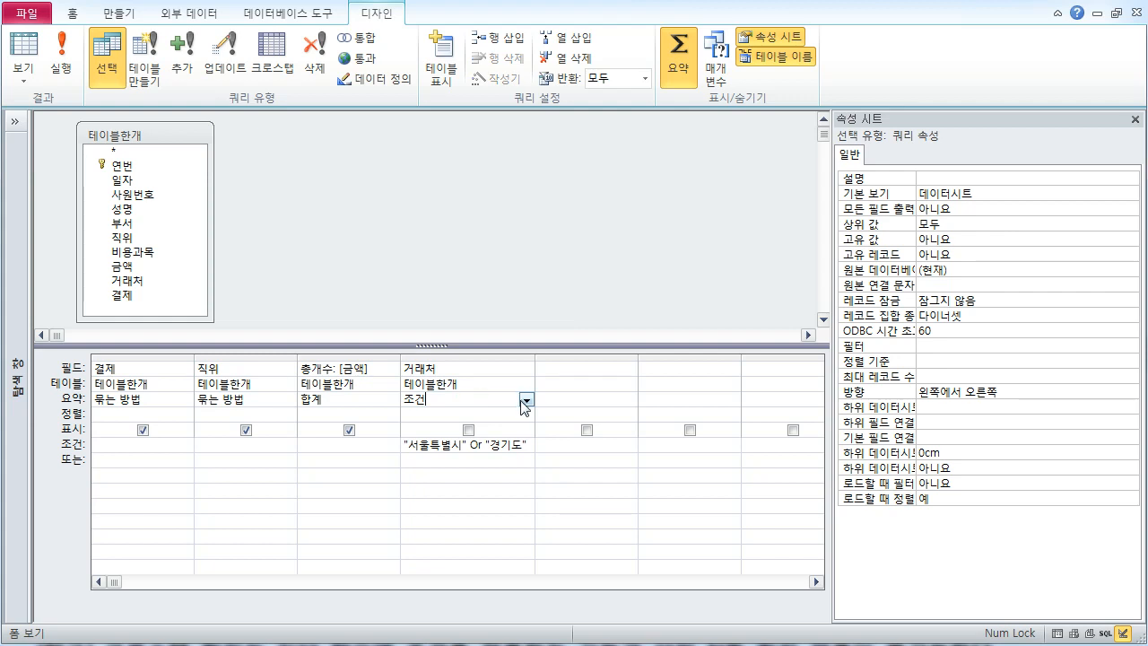
click(527, 401)
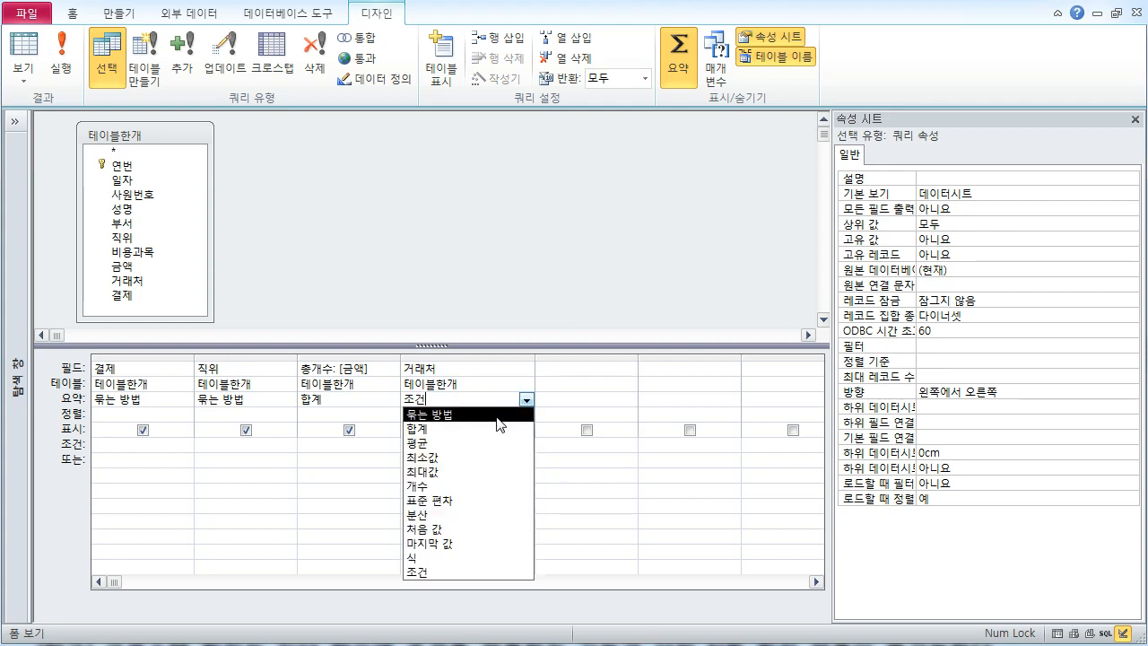
click(497, 415)
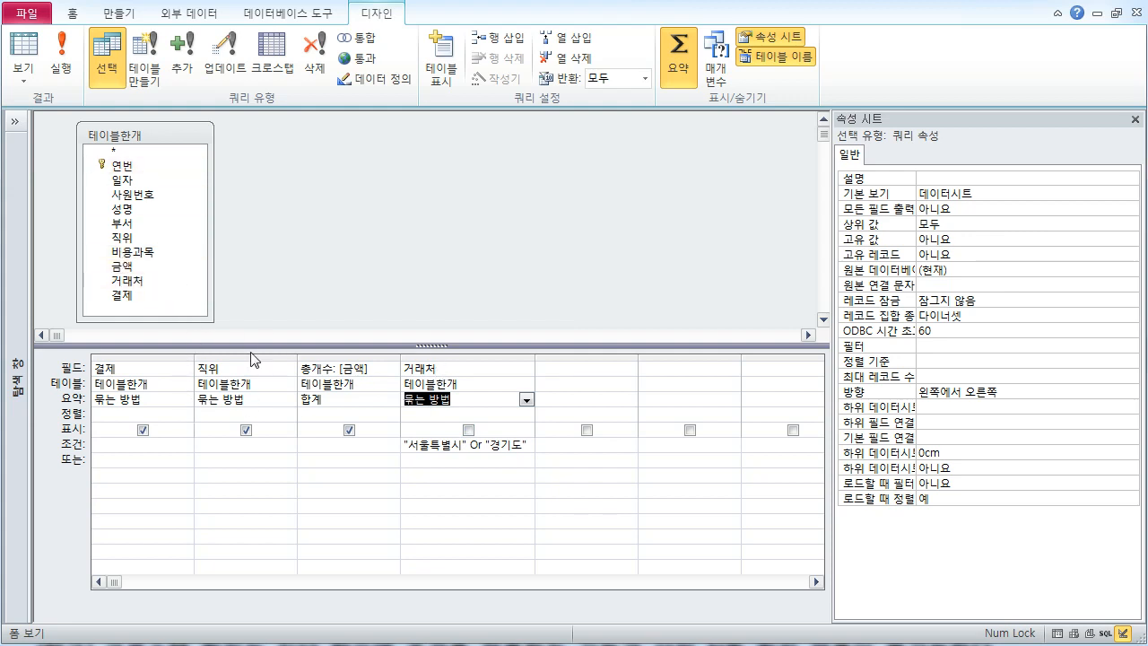
click(468, 430)
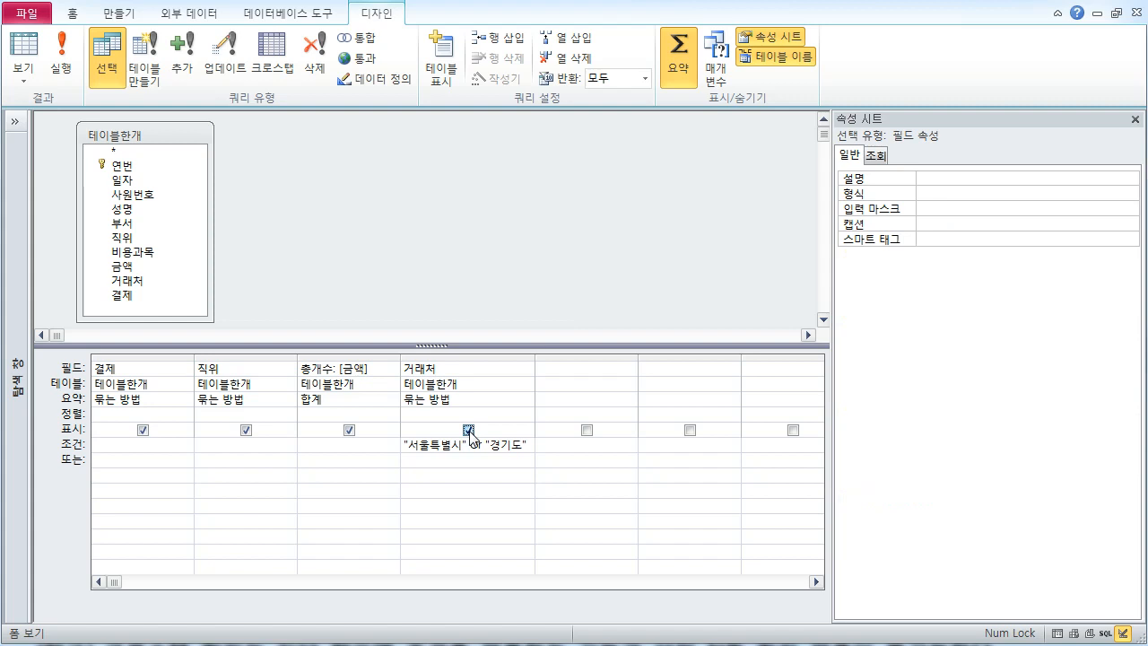
click(469, 431)
click(470, 431)
click(469, 431)
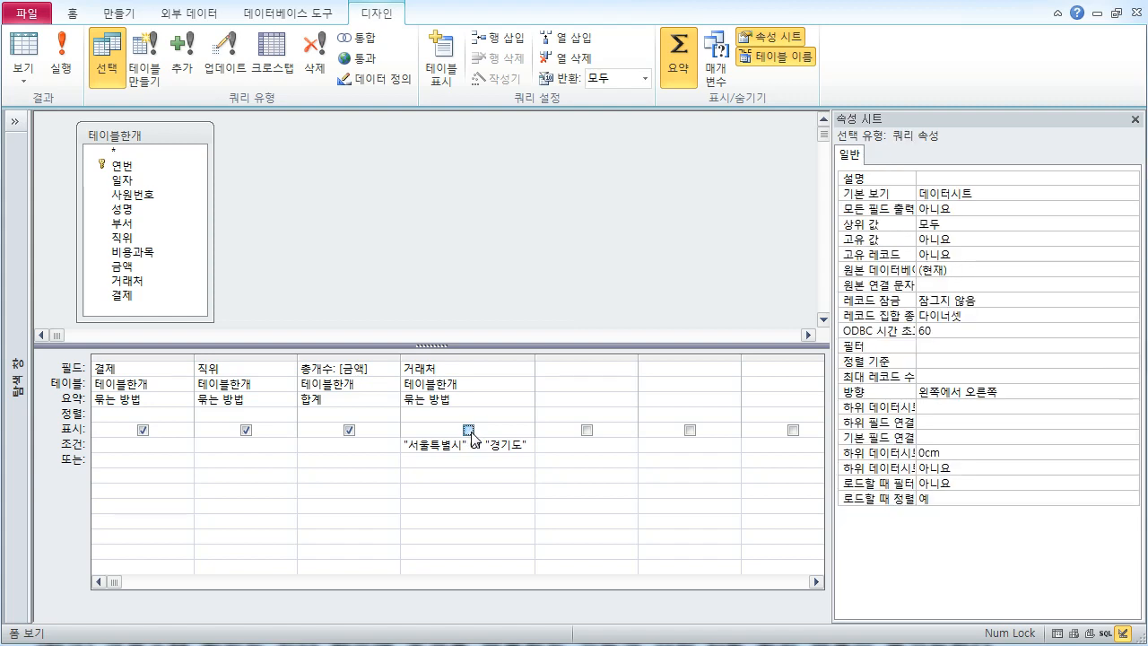
click(24, 51)
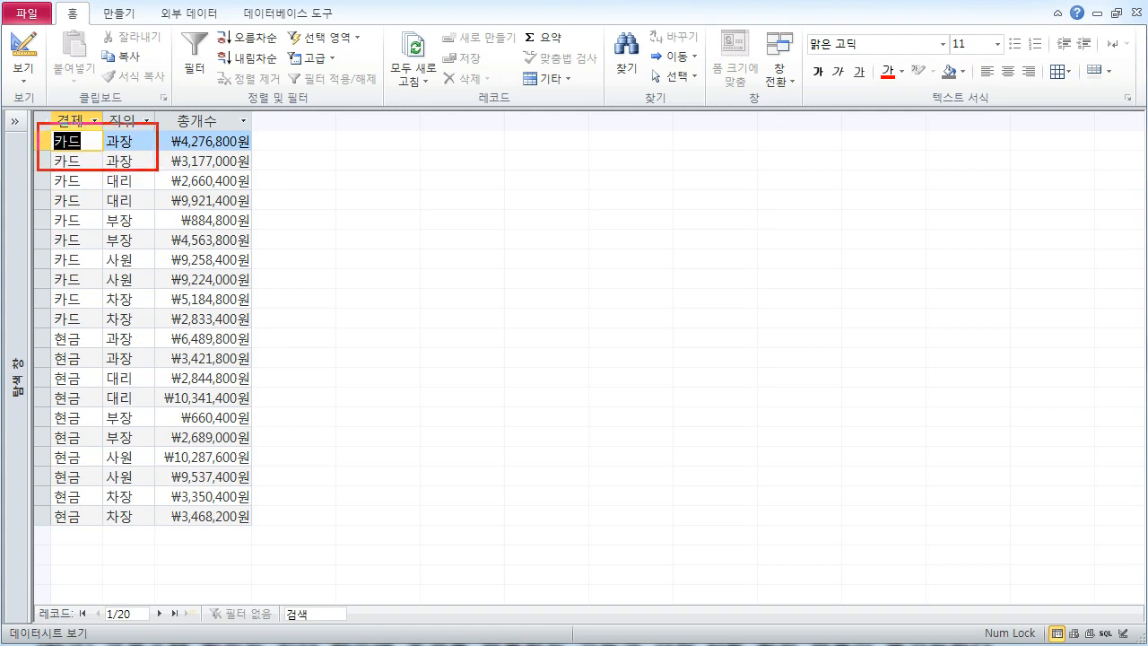
drag(252, 126, 350, 185)
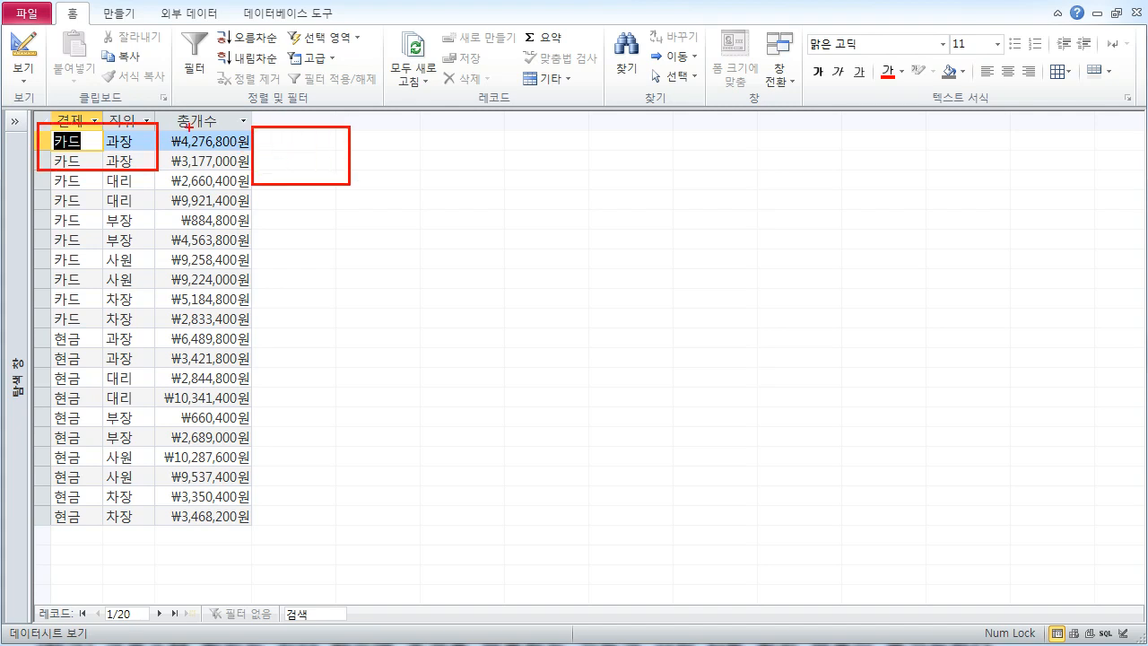
click(23, 47)
- Turn on 표시 for the grouped 거래처 column, examine the first 카드 과장 rows in the datasheet and return to Design view
click(468, 431)
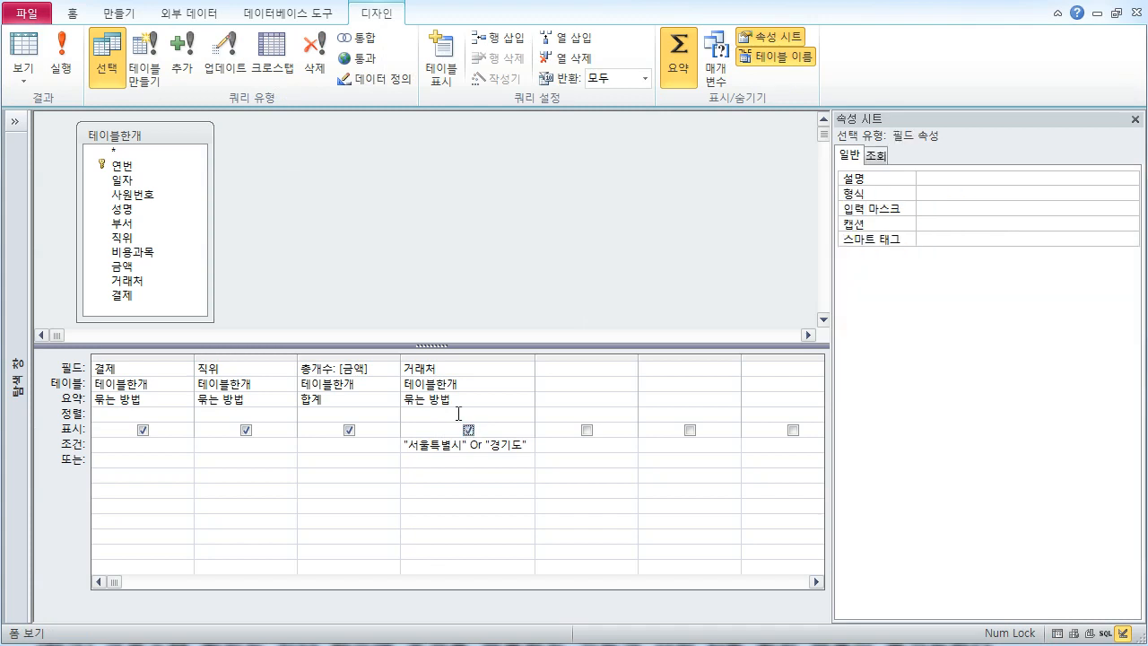
click(34, 49)
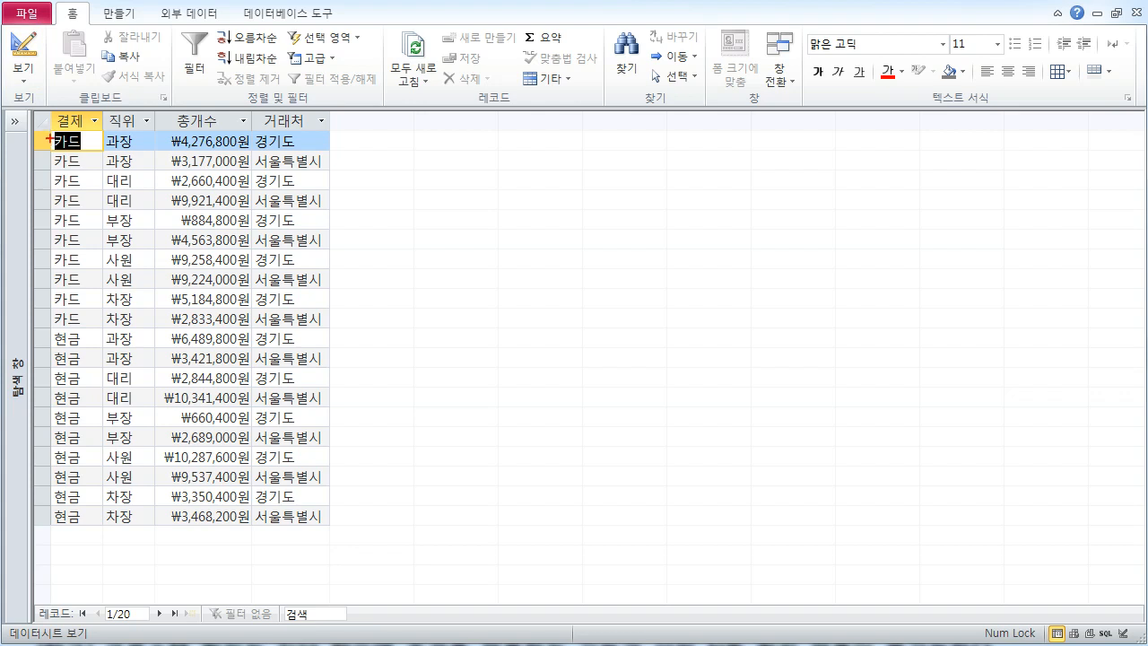
drag(47, 127, 158, 174)
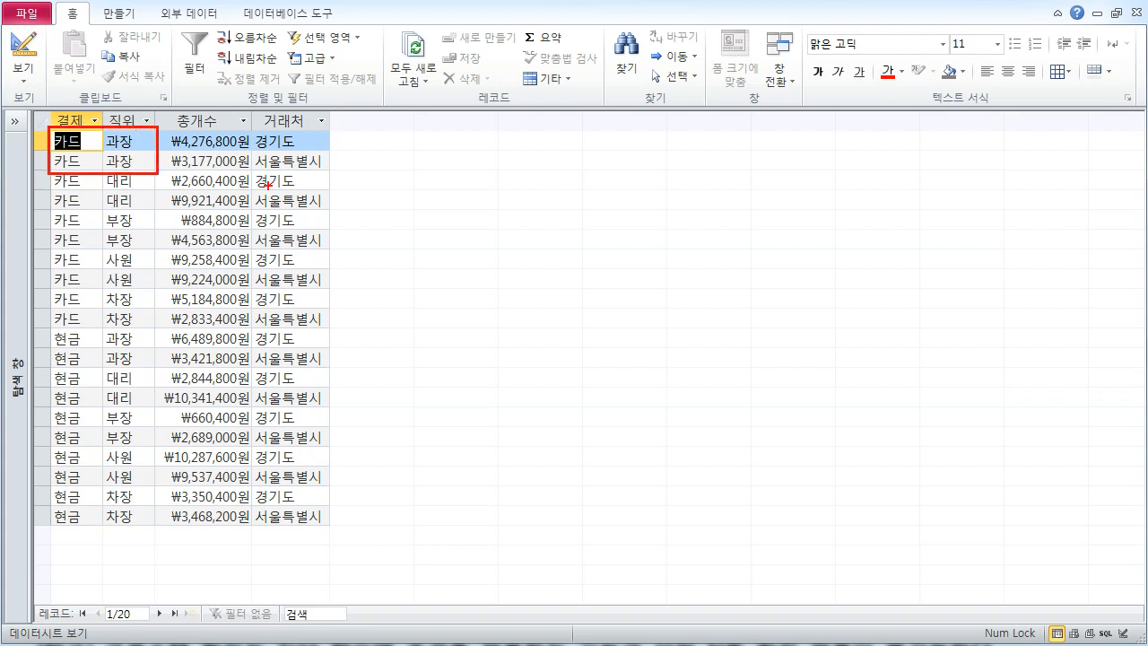
click(25, 56)
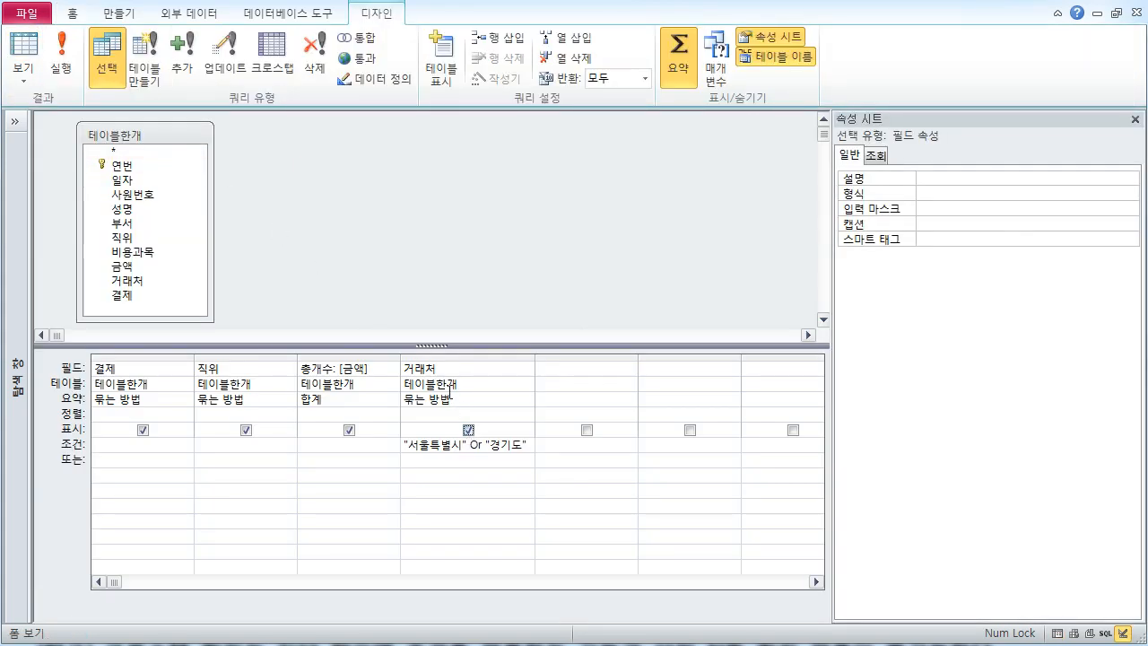
- Turn off 표시 for 거래처, set its 요약 setting to 조건 and check the totals in the datasheet
click(468, 430)
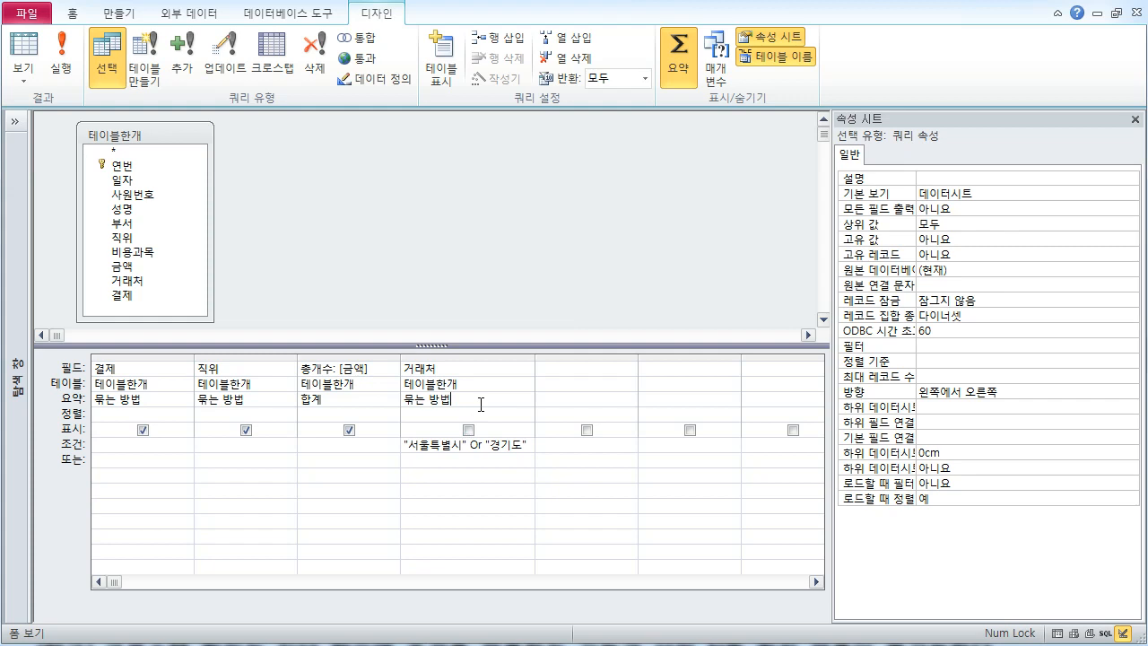
click(526, 399)
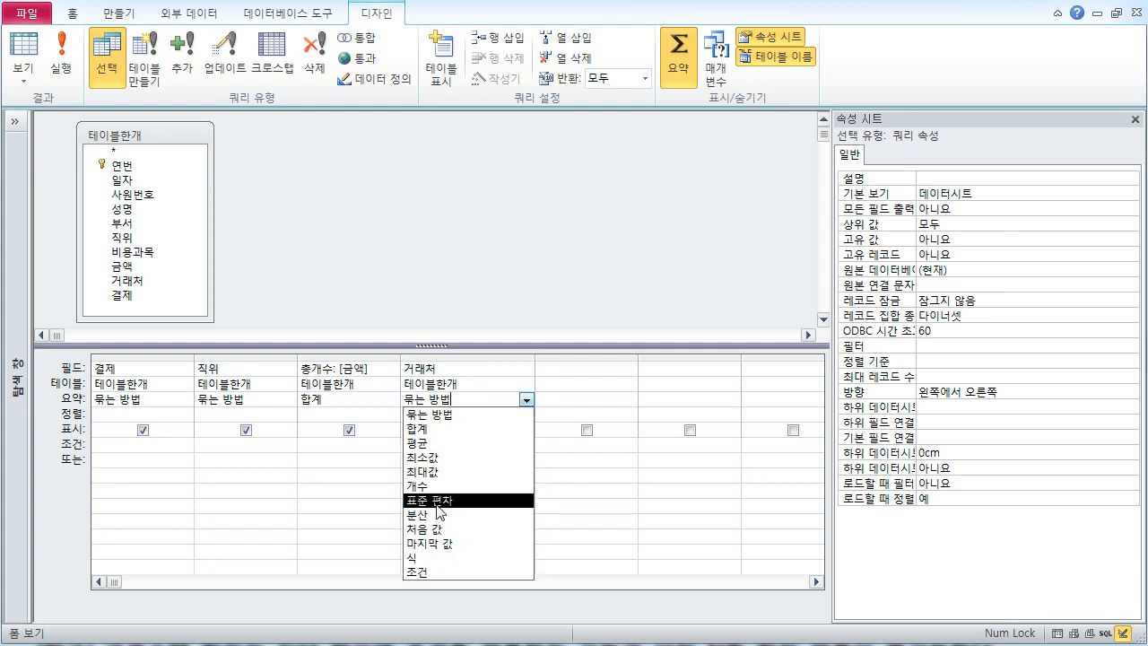
click(430, 571)
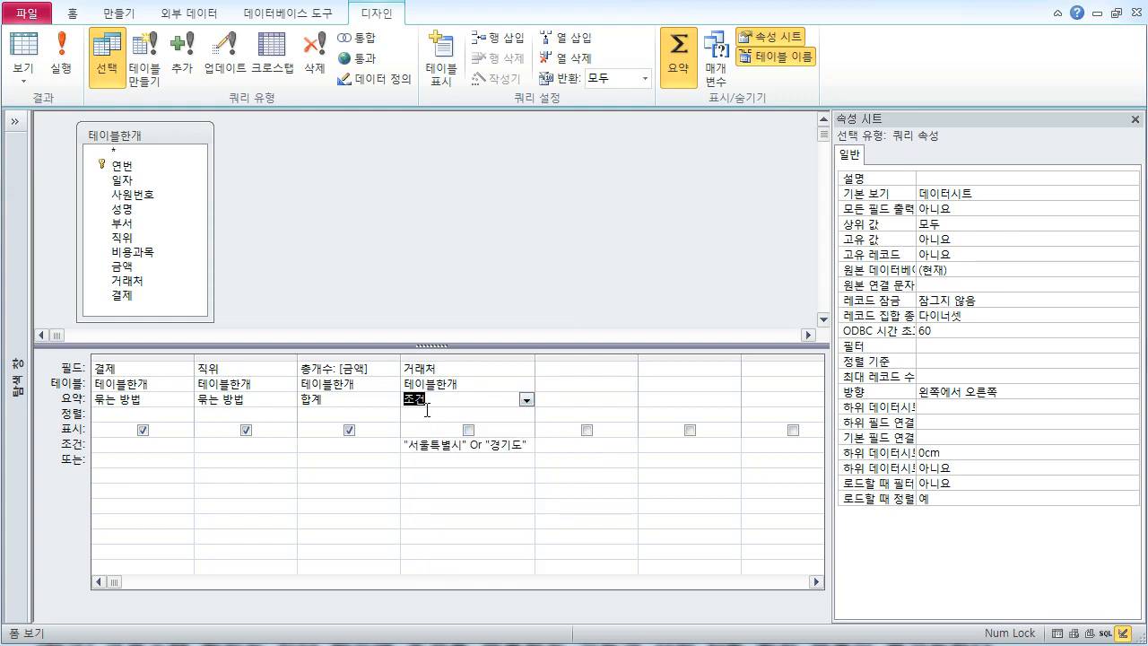
click(31, 52)
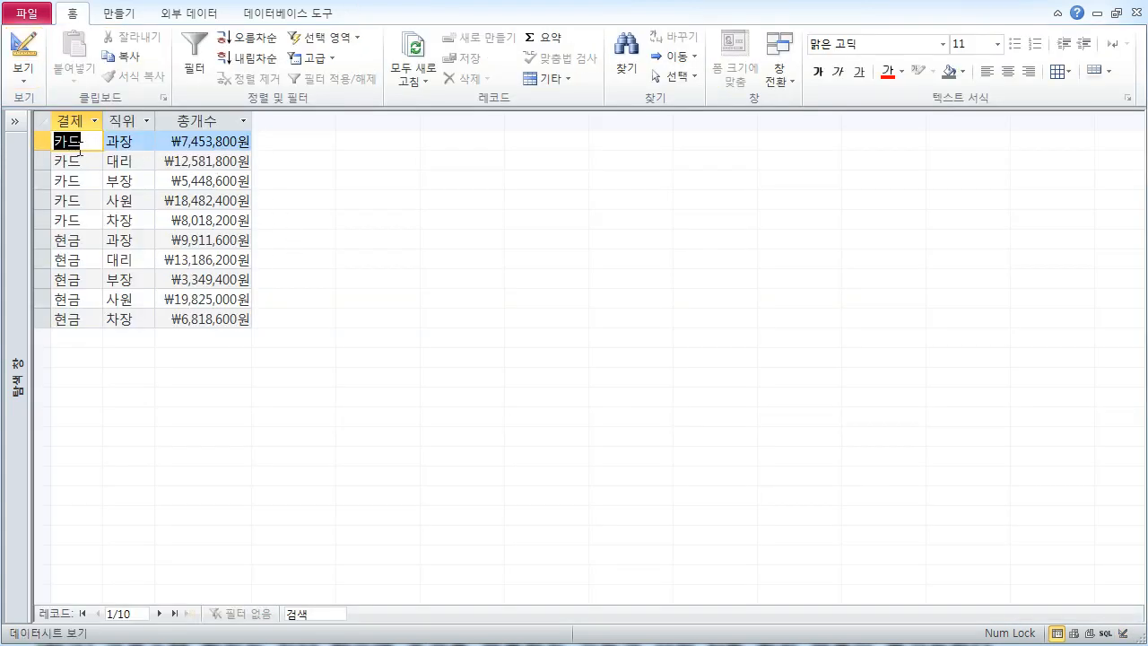
click(24, 56)
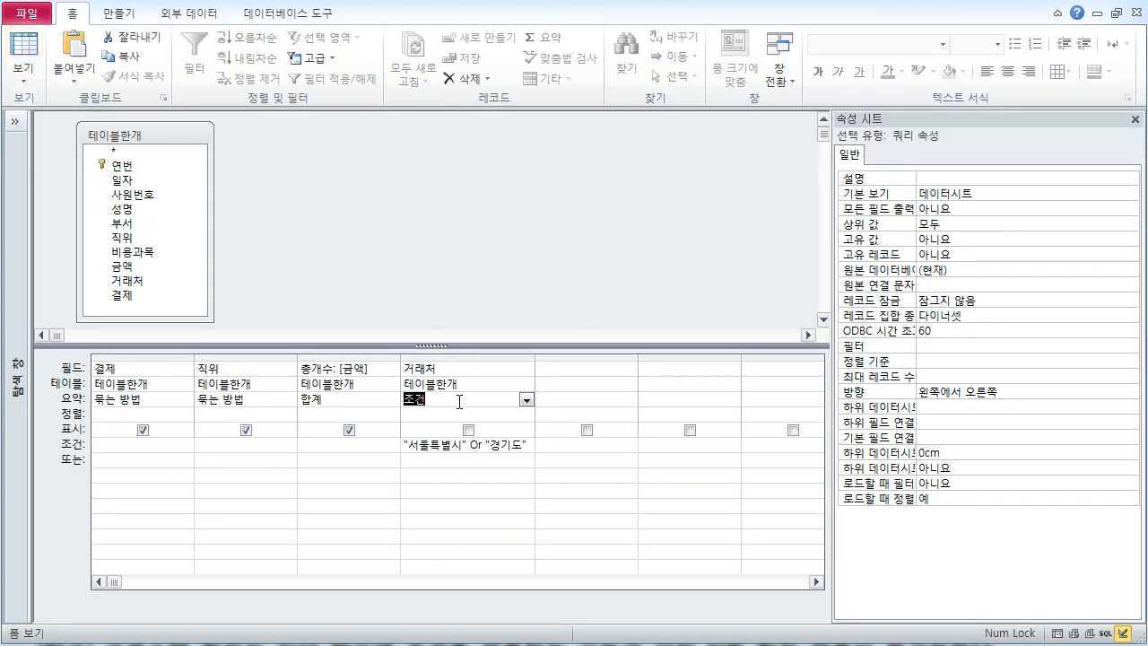
- Switch the 거래처 요약 setting to 묶는 방법 with 표시 off, view the datasheet and return to Design view
click(526, 400)
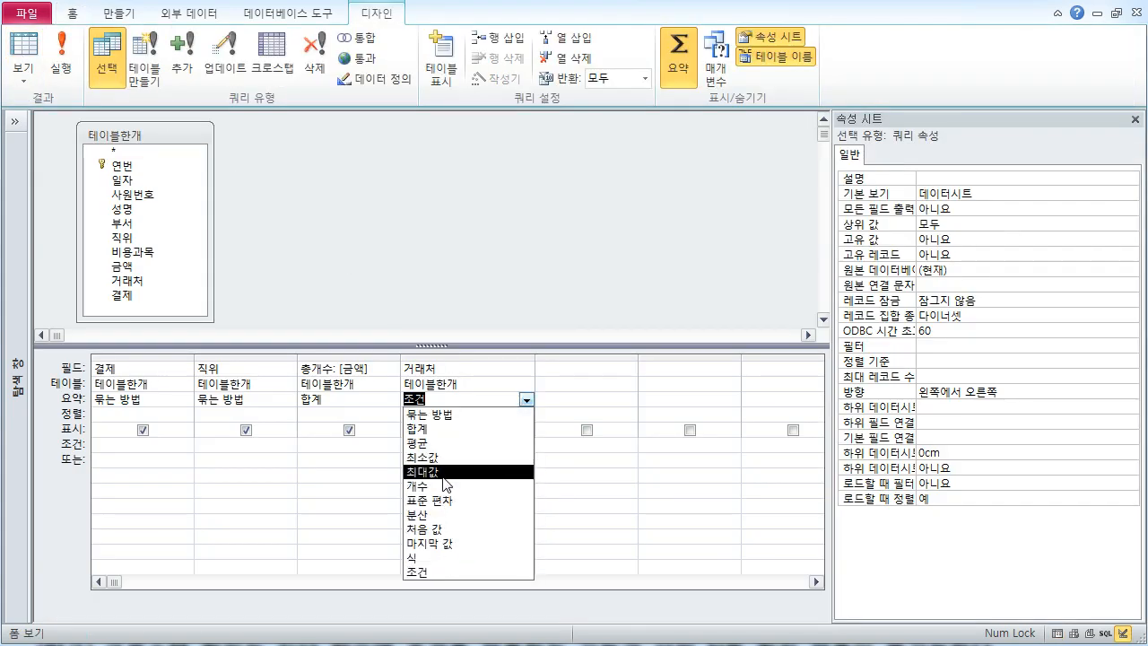
click(442, 414)
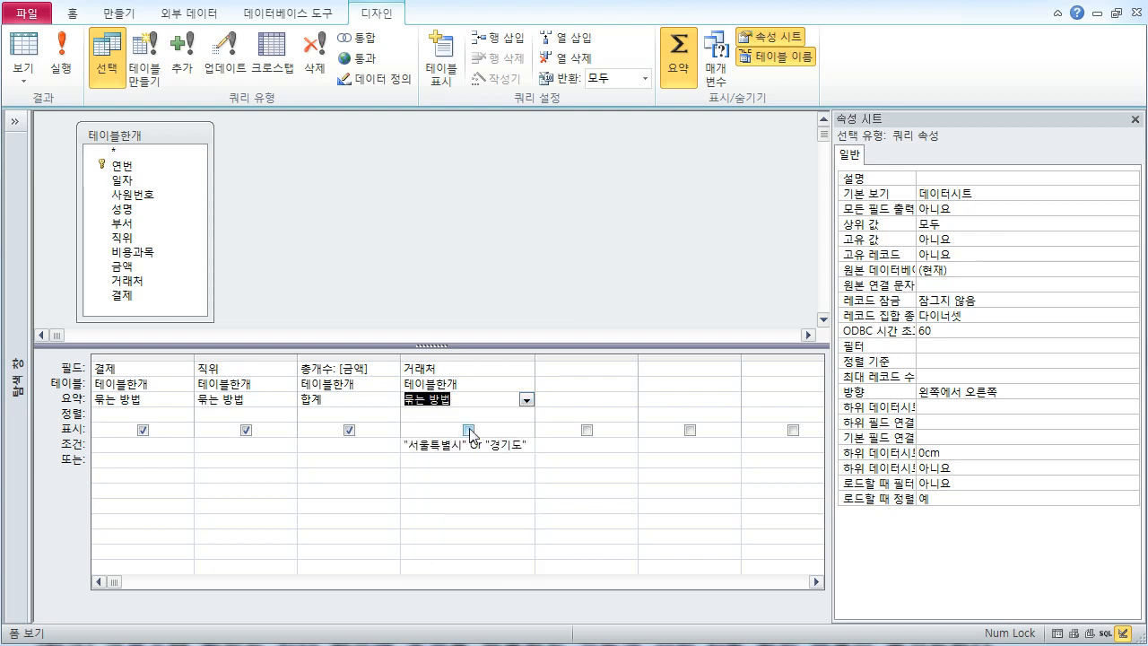
click(24, 49)
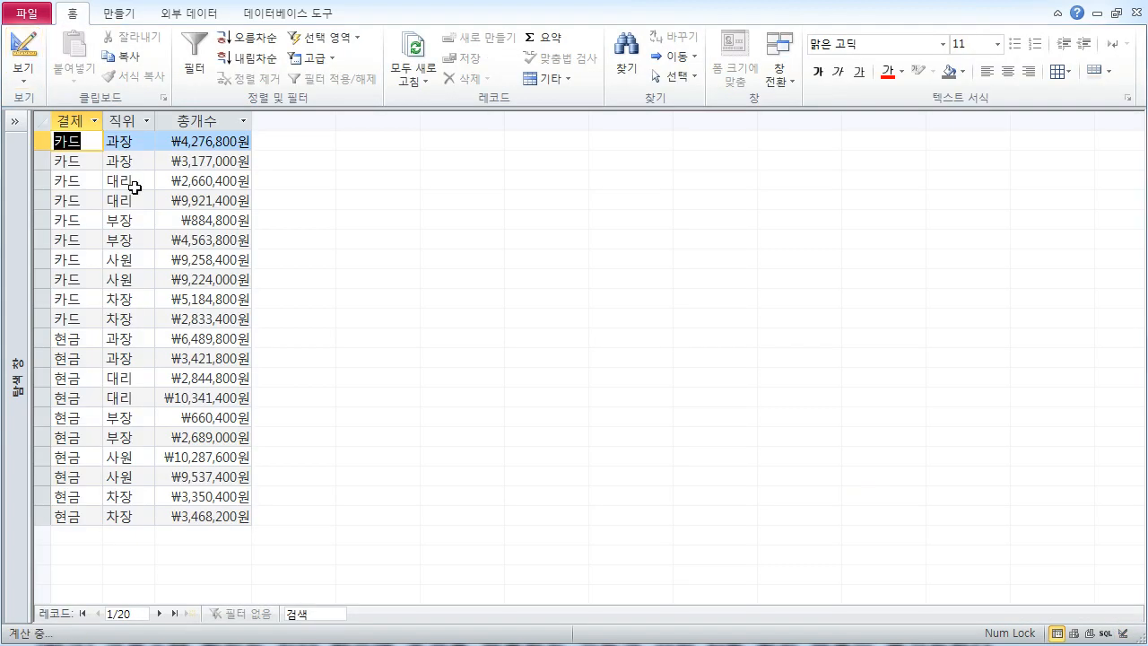
click(23, 50)
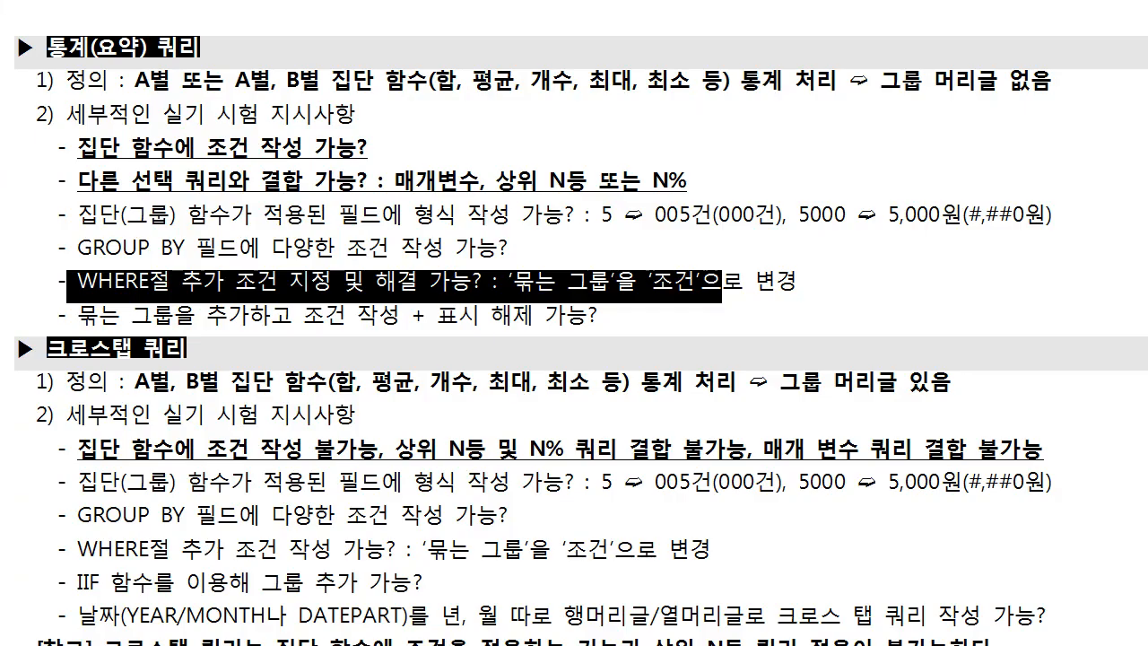
- Review the GROUP BY and WHERE condition items under 통계(요약) 쿼리 in the notes document
click(248, 296)
drag(87, 256, 424, 258)
click(415, 281)
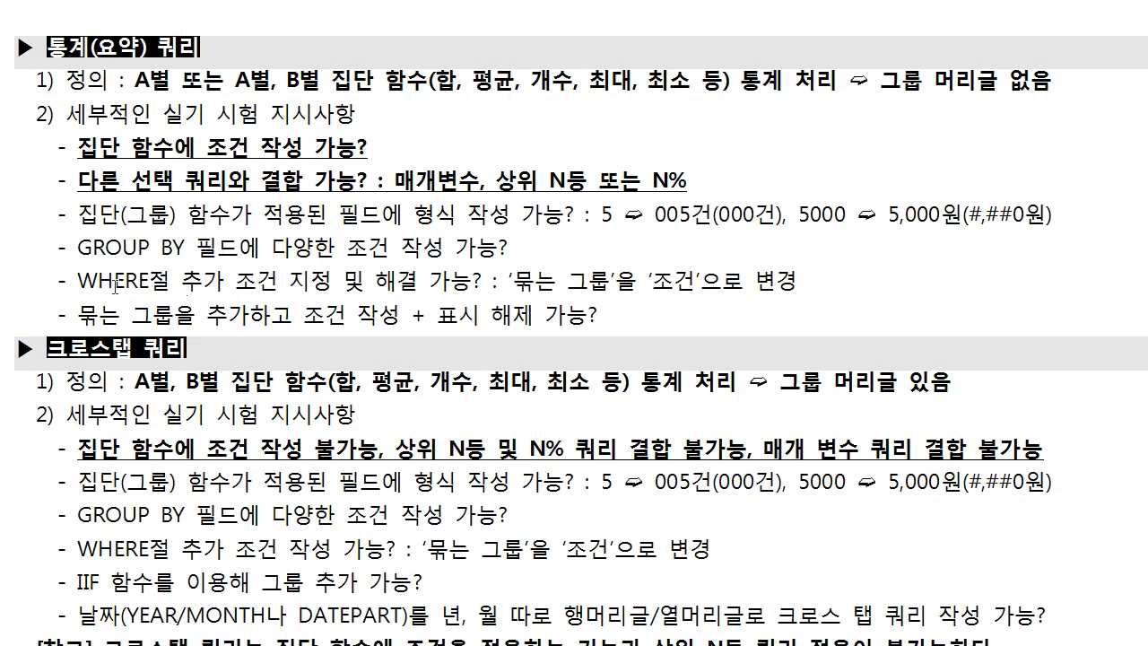